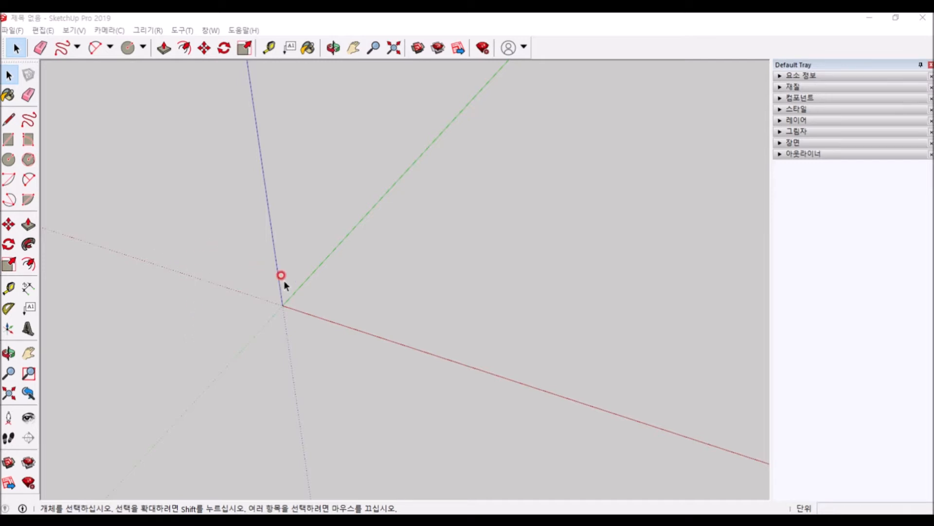
left_click_drag(247, 288, 270, 295)
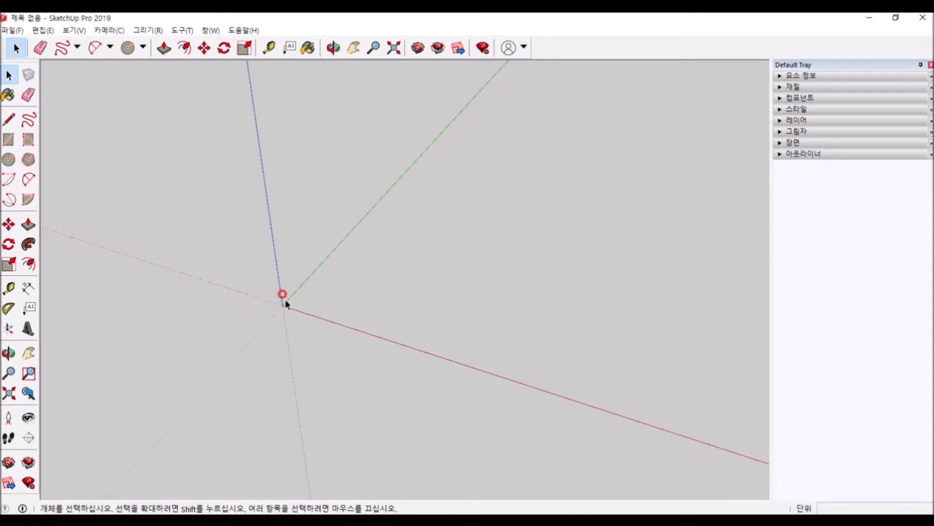
middle_click_drag(280, 314, 263, 320)
middle_click_drag(268, 288, 327, 276, "shift")
left_click(413, 225)
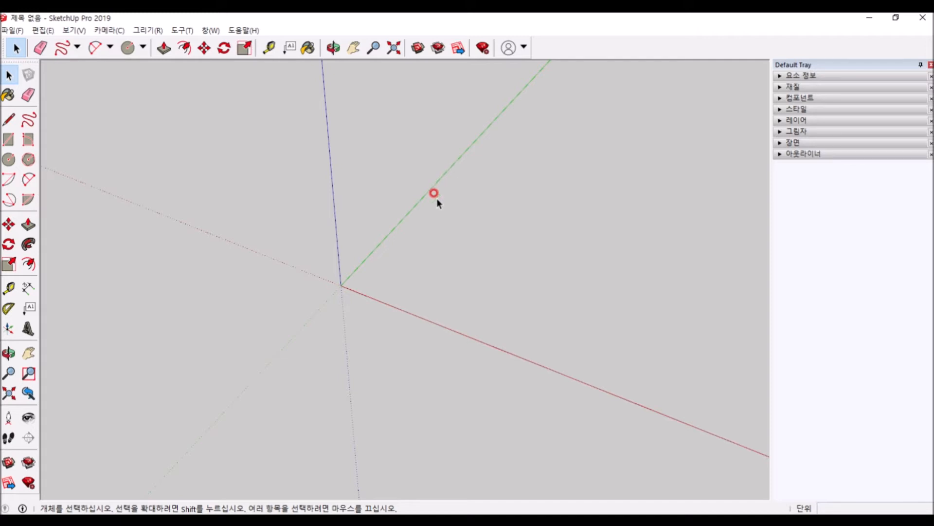
middle_click_drag(372, 281, 270, 334)
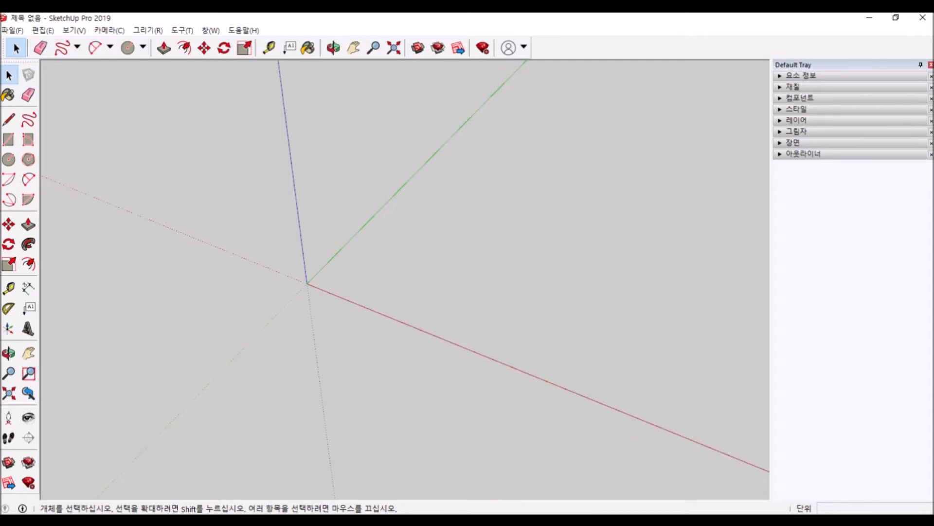
Step: Open a new Chrome window, search Google for 셀로판지 and browse the image results
right_click(326, 520)
left_click(343, 470)
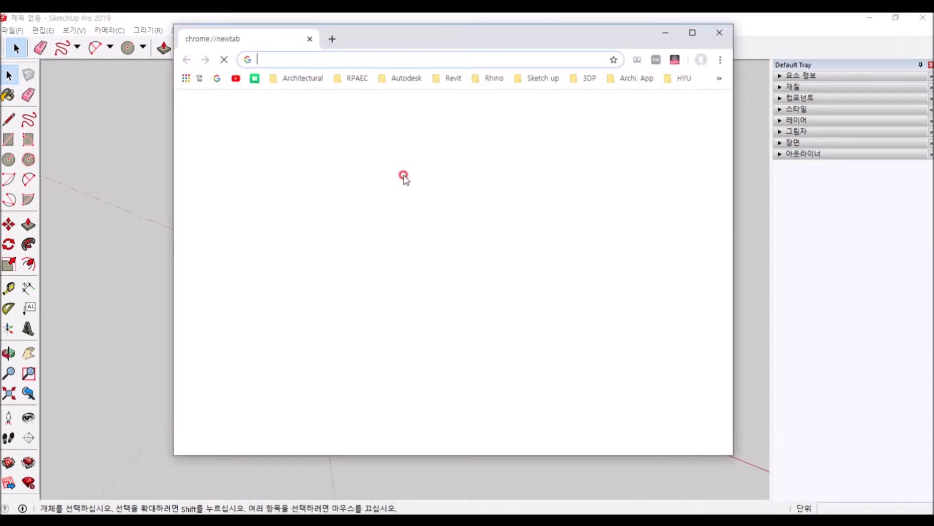
double_click(351, 38)
type("세ㄹ로판지")
key("Return")
left_click(163, 130)
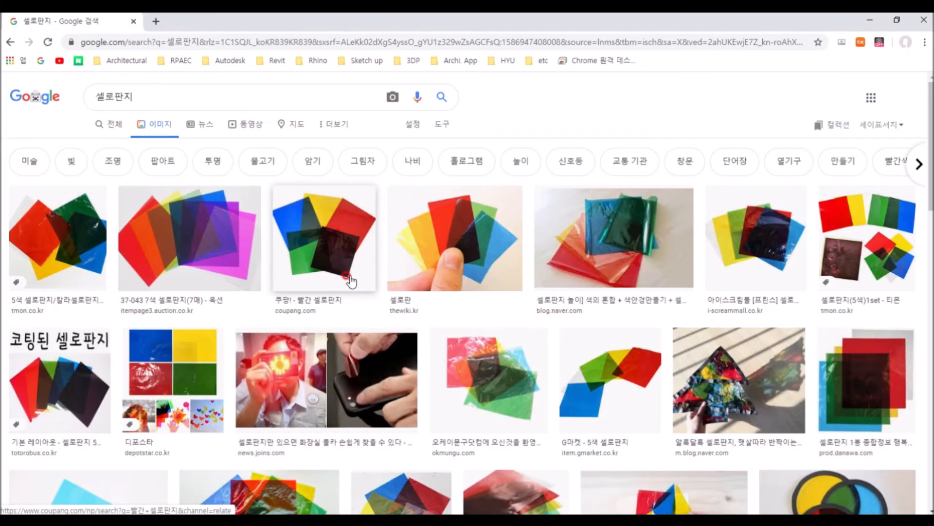
scroll(323, 270, "down", 1)
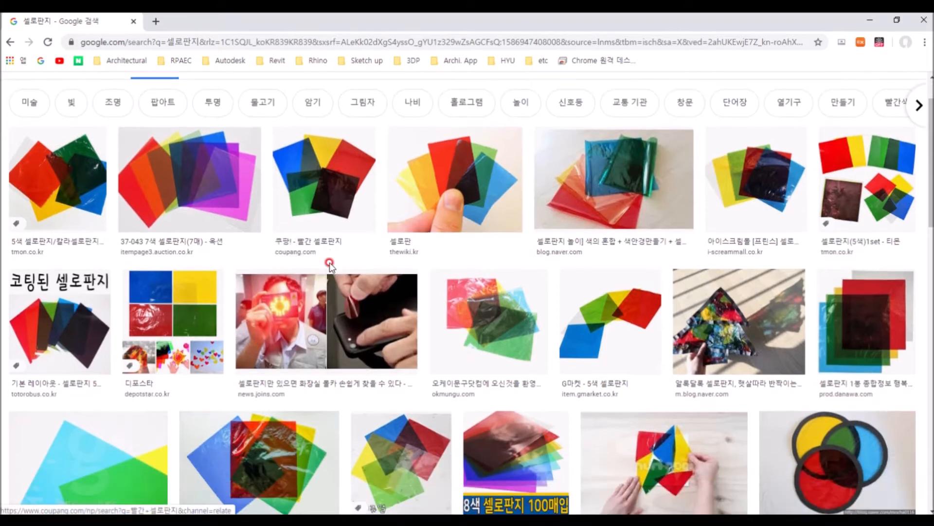
left_click(616, 346)
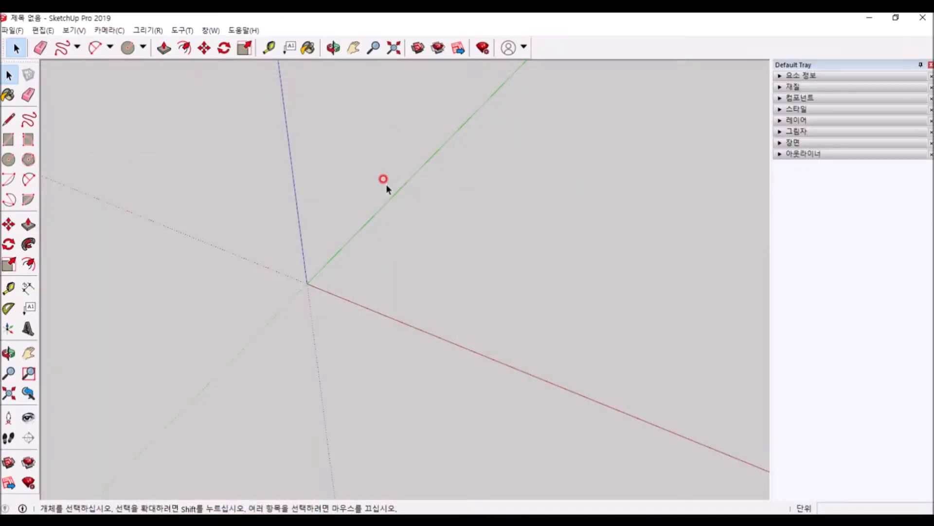
Step: Draw a small square on the ground from the axes origin and push/pull it upward into a tall box
scroll(304, 178, "up", 3)
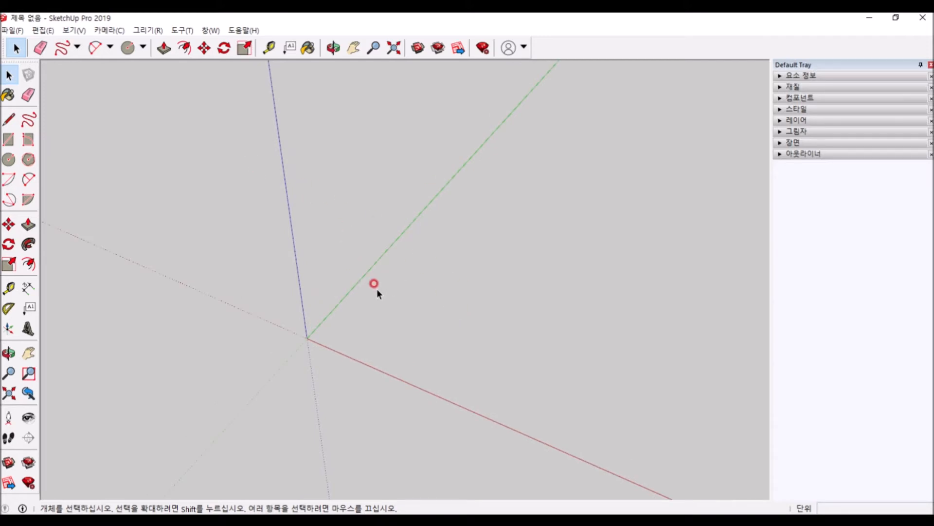
key("r")
left_click(307, 337)
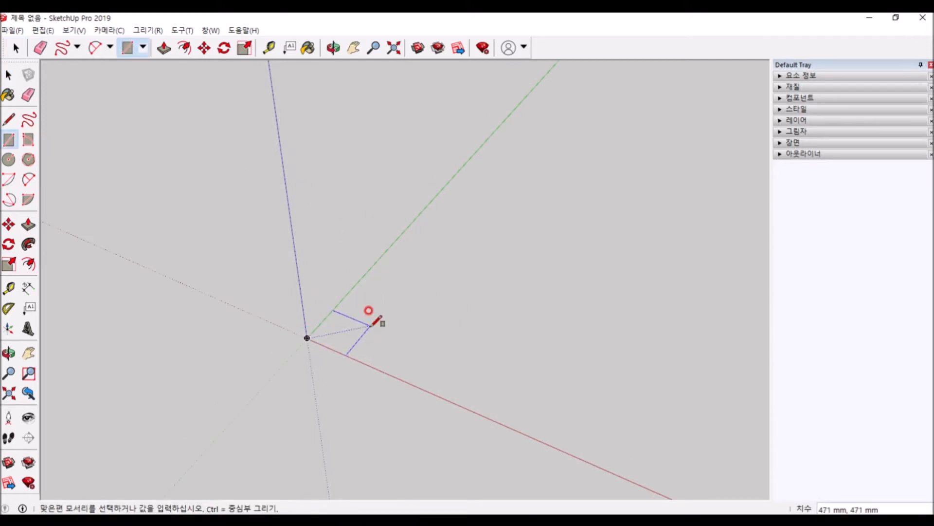
left_click(366, 325)
key("p")
left_click(344, 332)
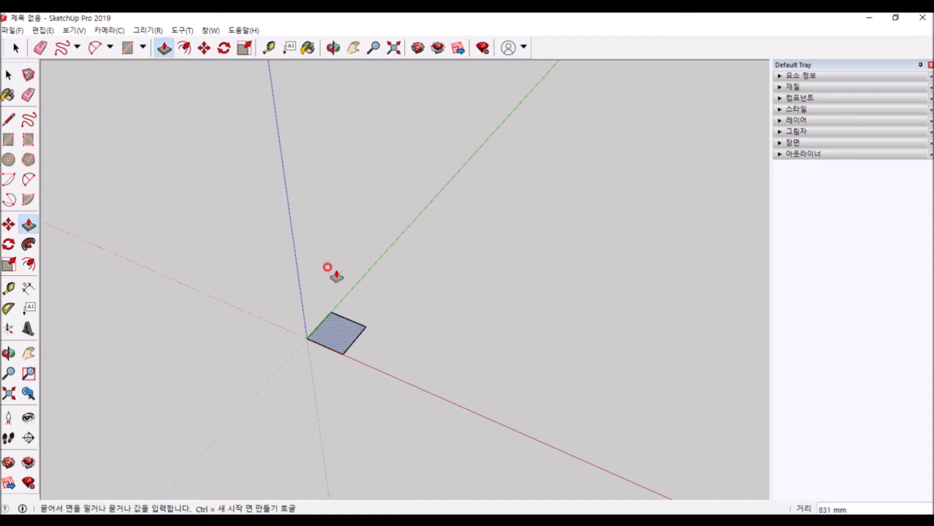
left_click(355, 167)
key("space")
scroll(108, 187, "up", 2)
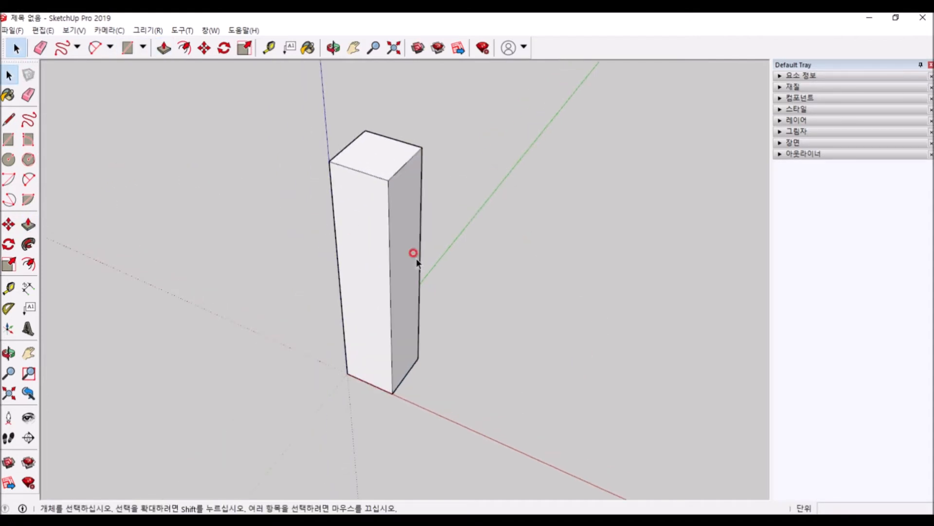
triple_click(382, 260)
left_click(577, 363)
left_click(353, 267)
left_click(471, 337)
middle_click_drag(409, 365, 380, 195)
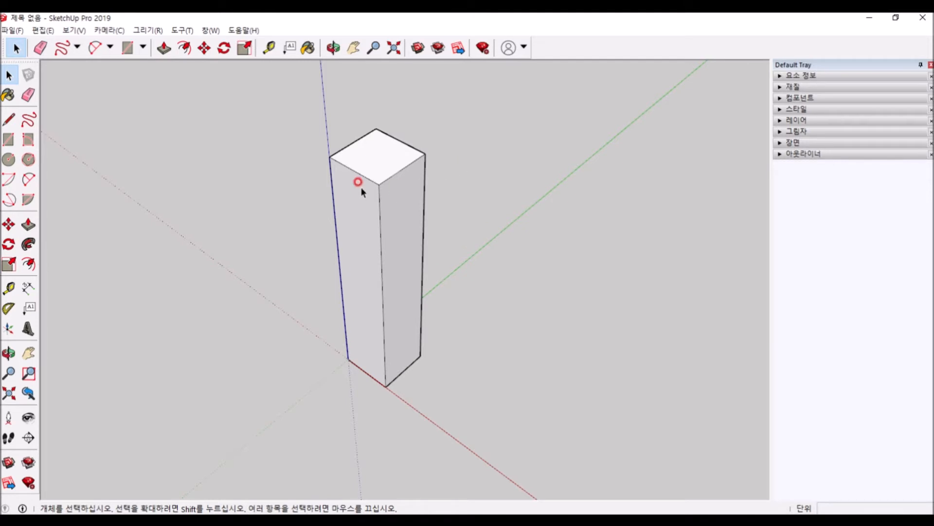
scroll(359, 273, "up", 3)
scroll(409, 263, "down", 3)
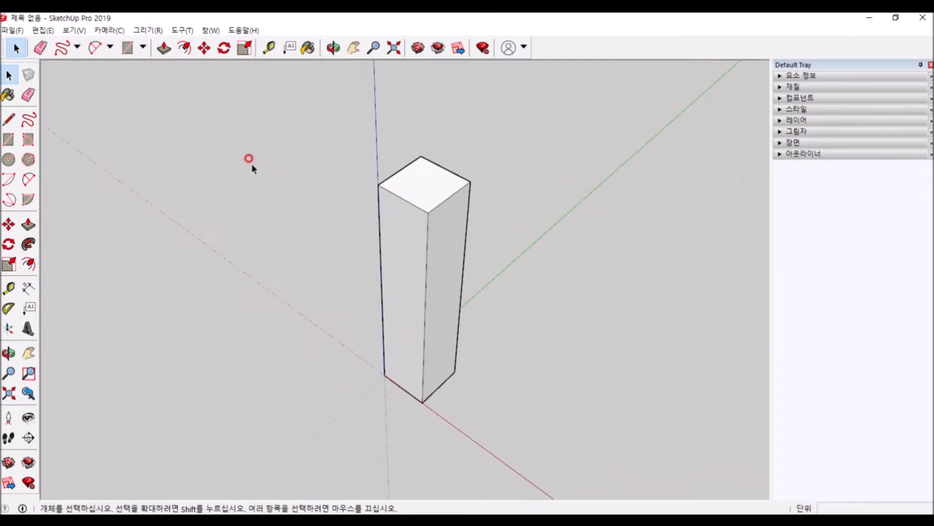
scroll(253, 163, "down", 1)
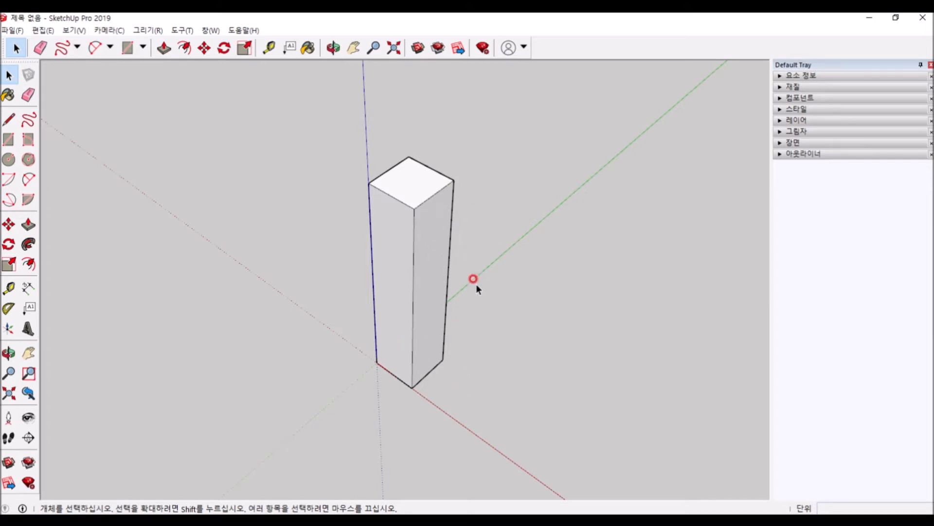
middle_click_drag(533, 221, 400, 186, "shift")
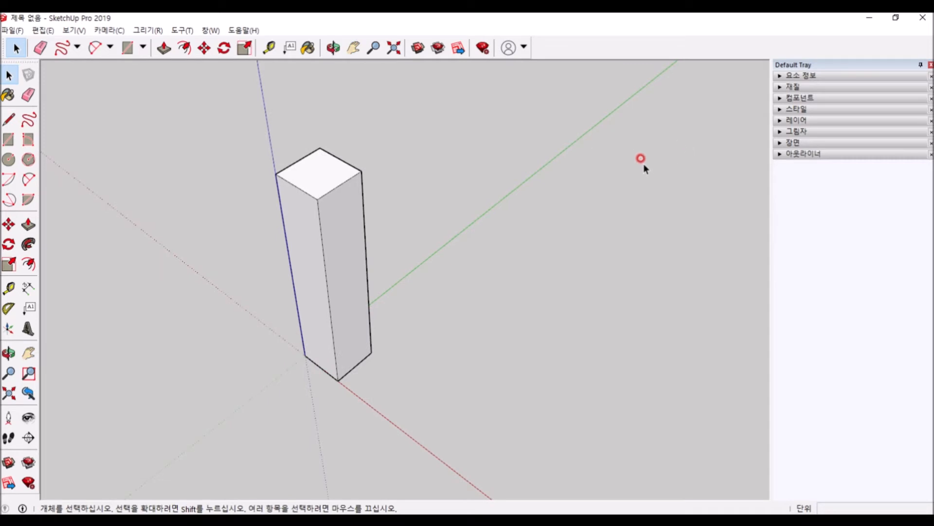
Step: Select the entire box with all its connected faces and edges
triple_click(326, 204)
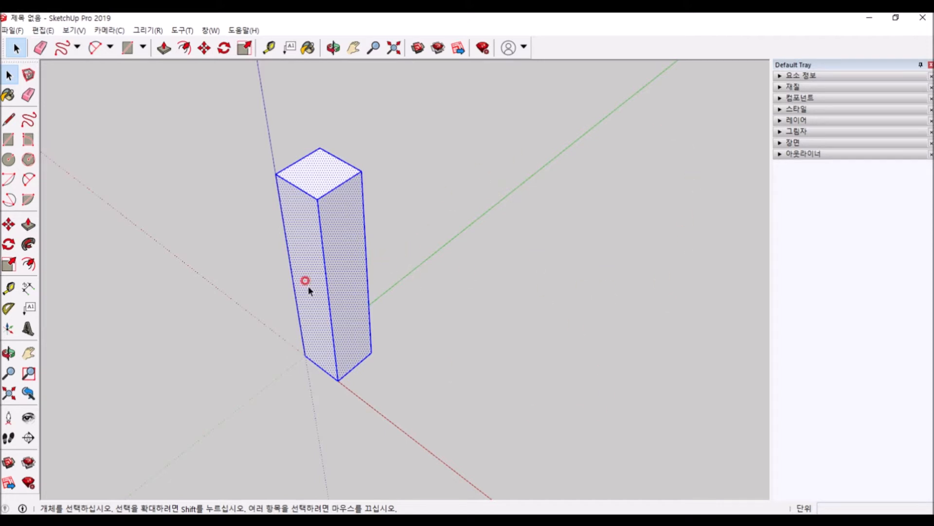
mouse_move(345, 327)
middle_mouse_down()
mouse_move(350, 316)
mouse_move(309, 275)
mouse_move(367, 277)
middle_mouse_up()
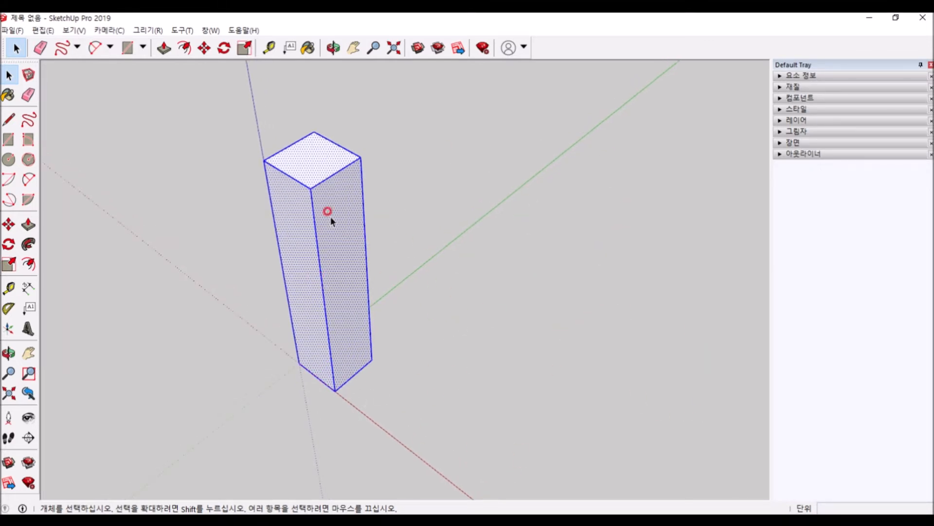
scroll(203, 171, "up", 2)
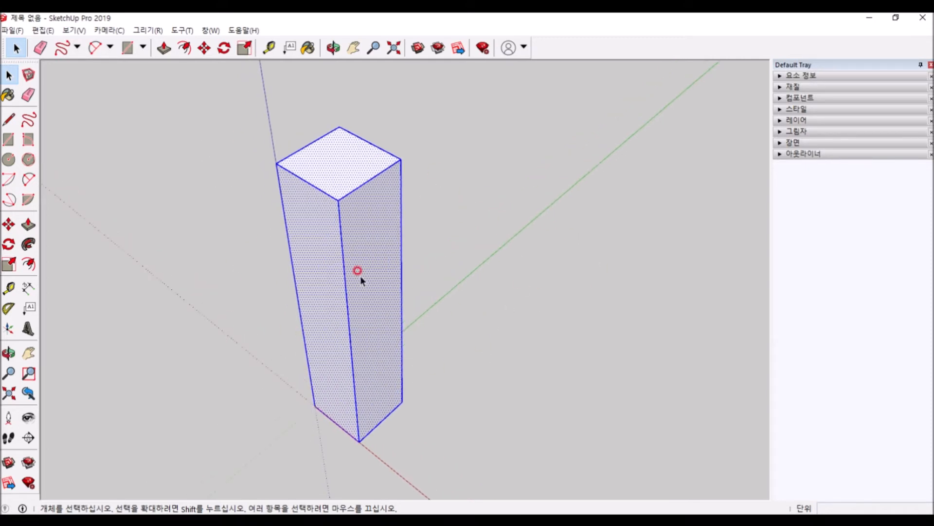
left_click(454, 335)
triple_click(395, 360)
scroll(306, 370, "up", 2)
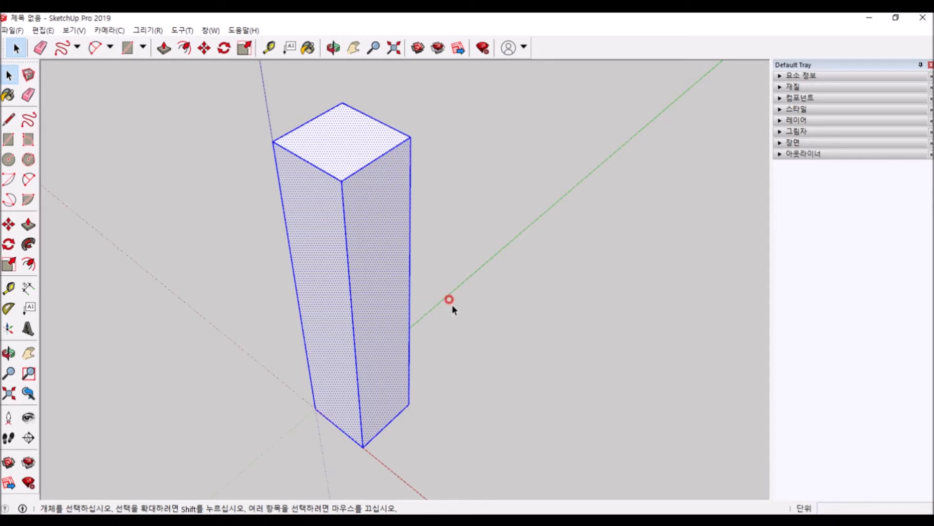
middle_click_drag(336, 257, 442, 305)
scroll(452, 310, "down", 2)
middle_click_drag(525, 363, 487, 350, "shift")
scroll(550, 359, "down", 3)
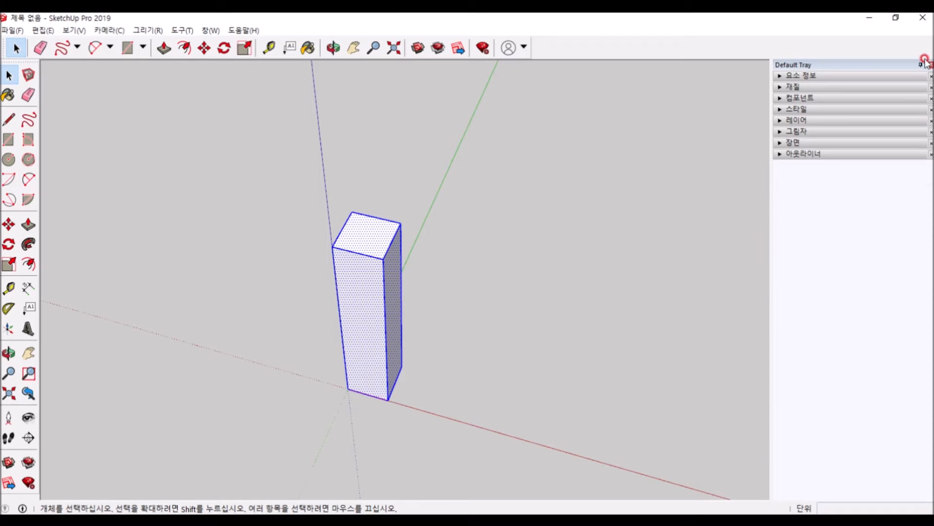
Step: Look at the layer list and the outliner, collapsing each one again
left_click(792, 120)
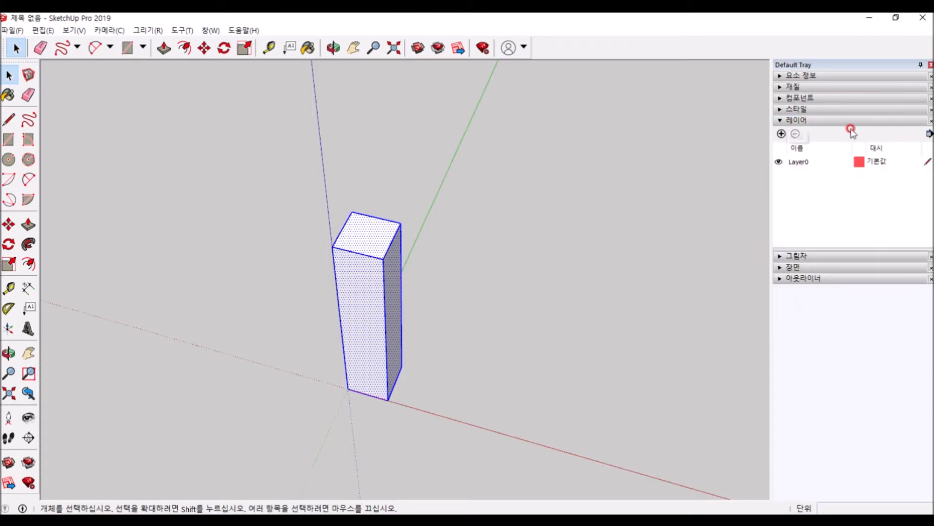
left_click(801, 120)
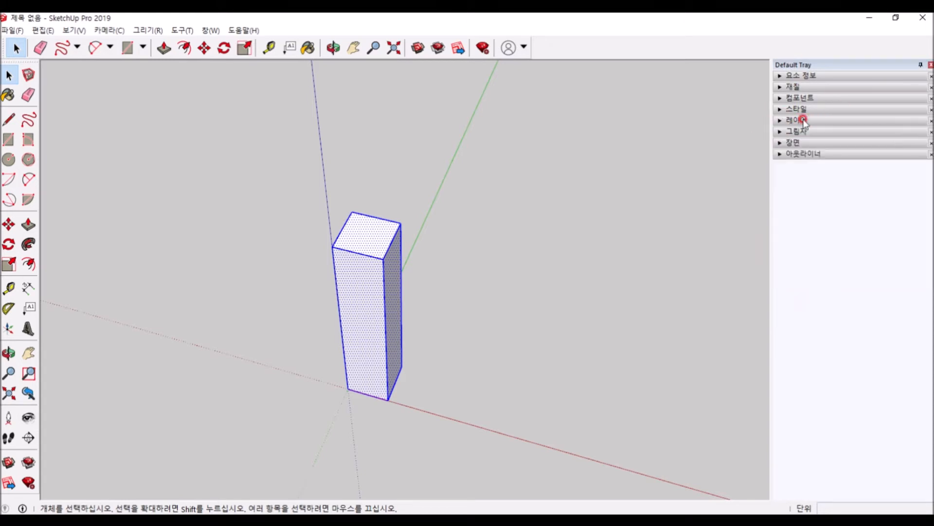
left_click(781, 154)
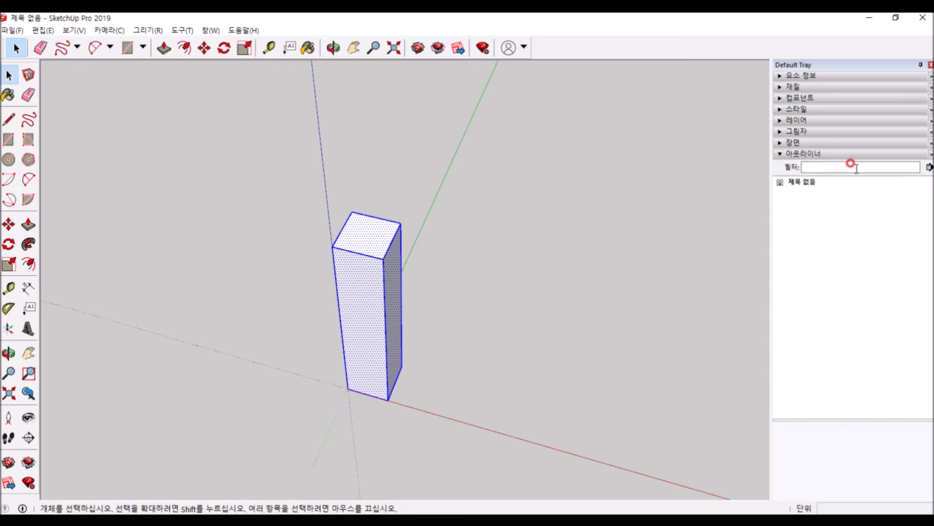
left_click(801, 154)
Step: Review which dialogs the Default Tray can show and the tray manager's options for a new tray, without creating one
left_click(184, 30)
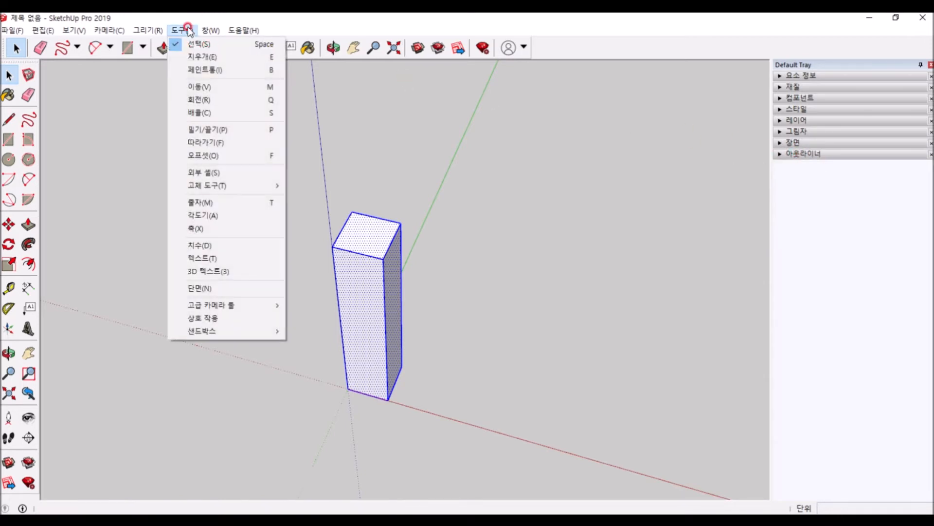
left_click(209, 30)
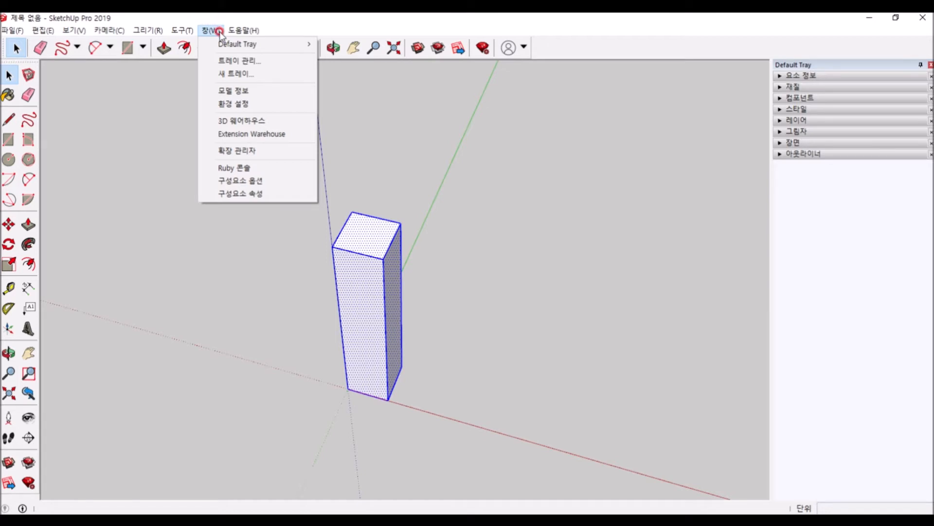
mouse_move(227, 48)
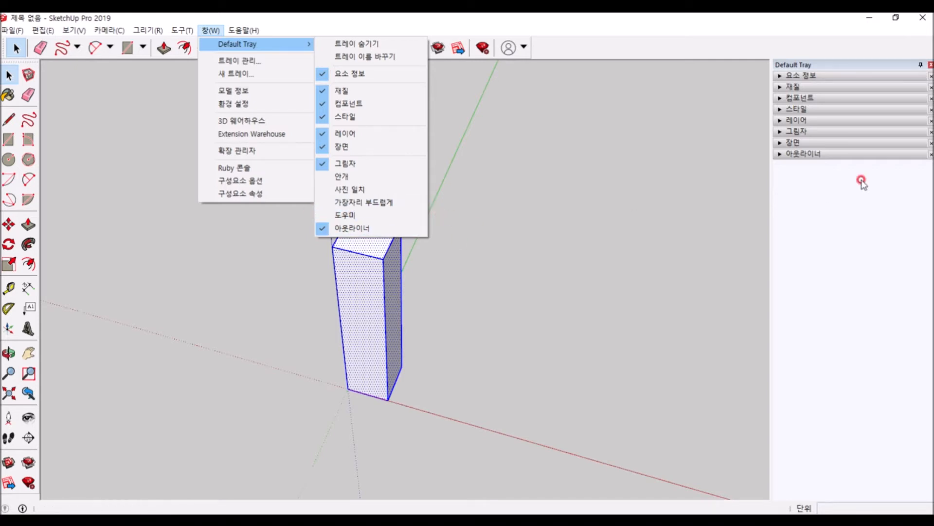
left_click(278, 61)
left_click_drag(441, 181, 454, 138)
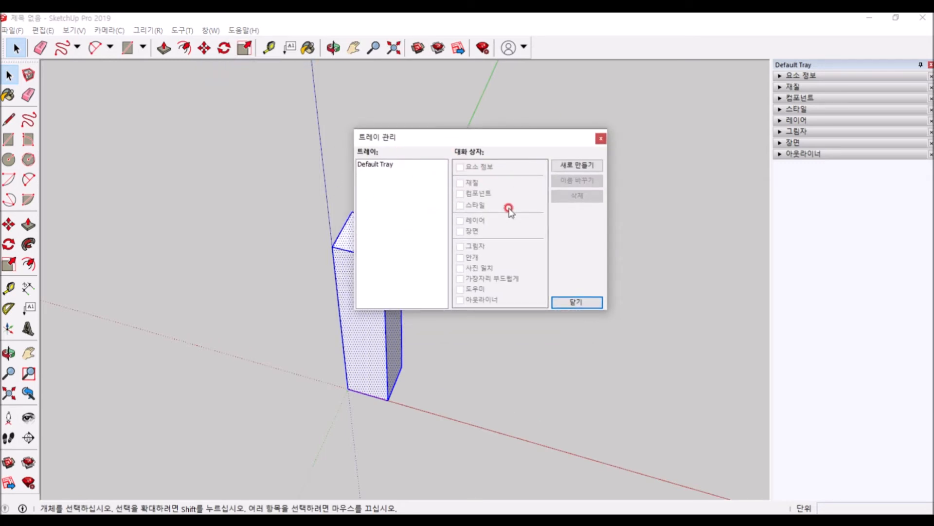
left_click(580, 174)
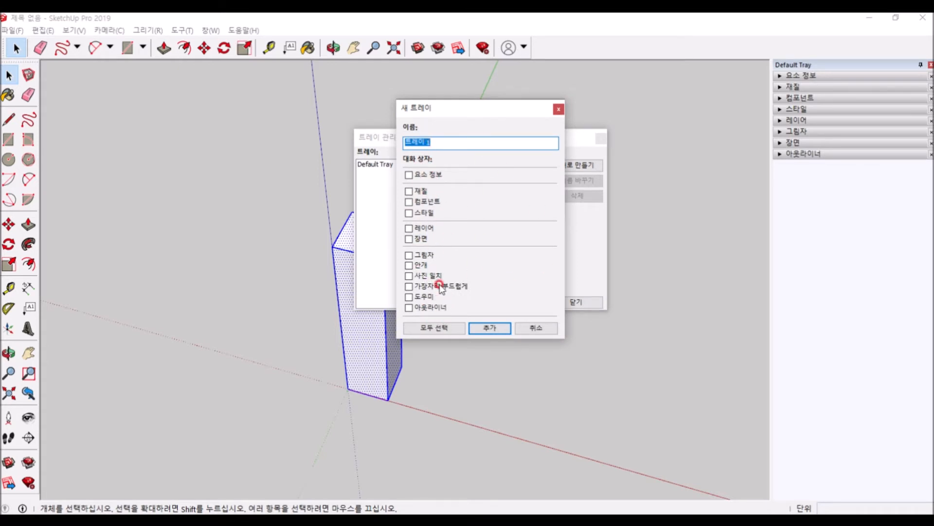
left_click(544, 327)
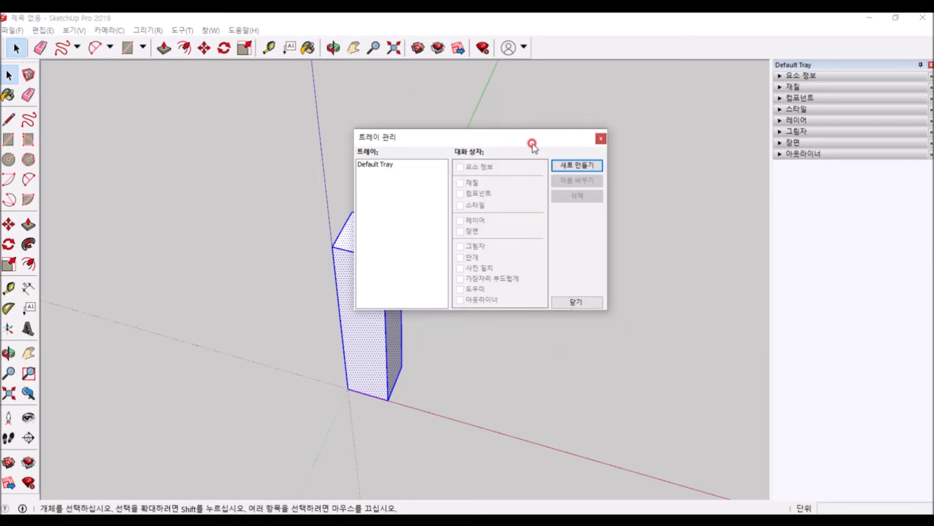
left_click(574, 301)
Step: Add three new layers to the model, keeping the default names 레이어1, 레이어2 and 레이어3
key("o")
middle_click_drag(451, 262, 433, 261)
scroll(490, 203, "down", 2)
scroll(492, 206, "up", 3)
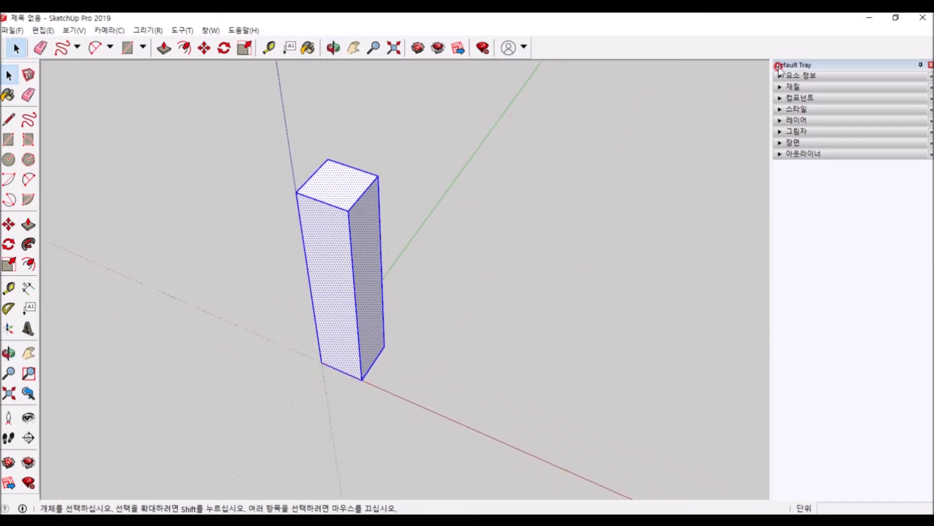
left_click(780, 120)
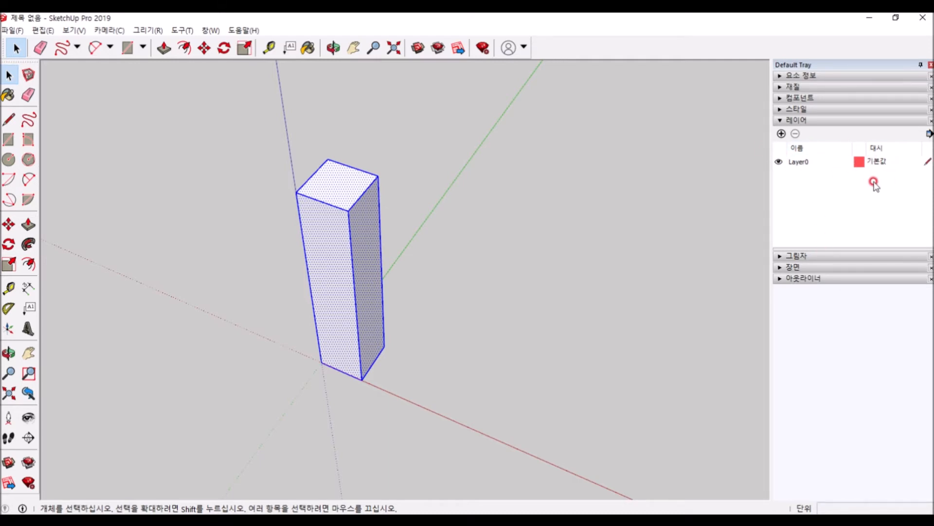
left_click(781, 133)
left_click(781, 133)
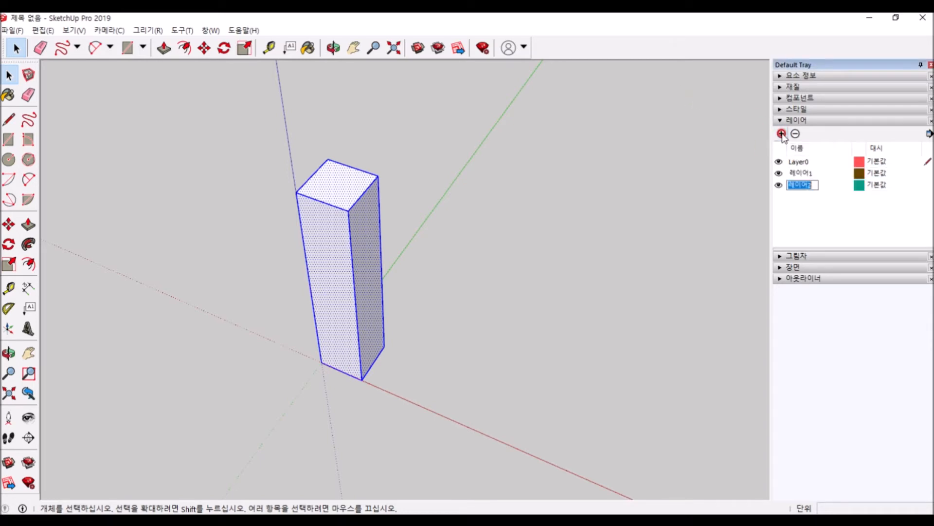
left_click(781, 134)
left_click(836, 236)
left_click(890, 163)
left_click(890, 177)
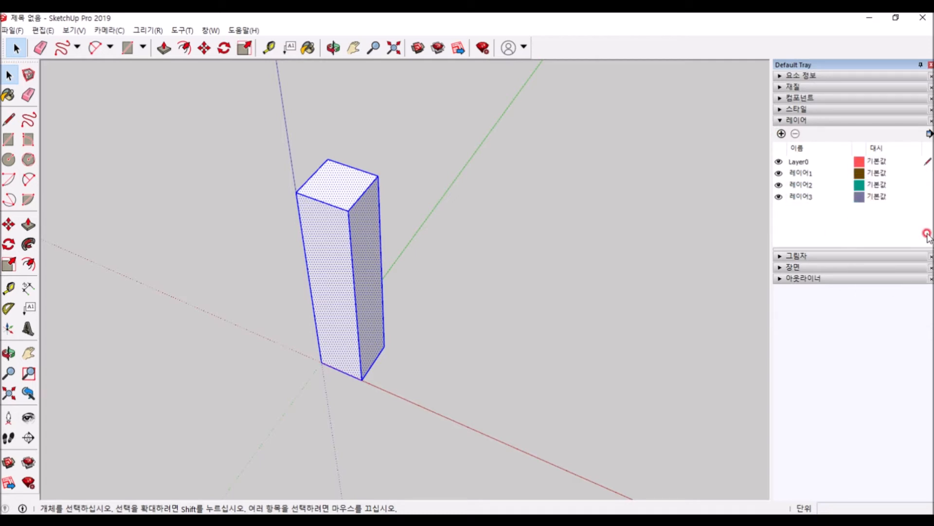
left_click(802, 175)
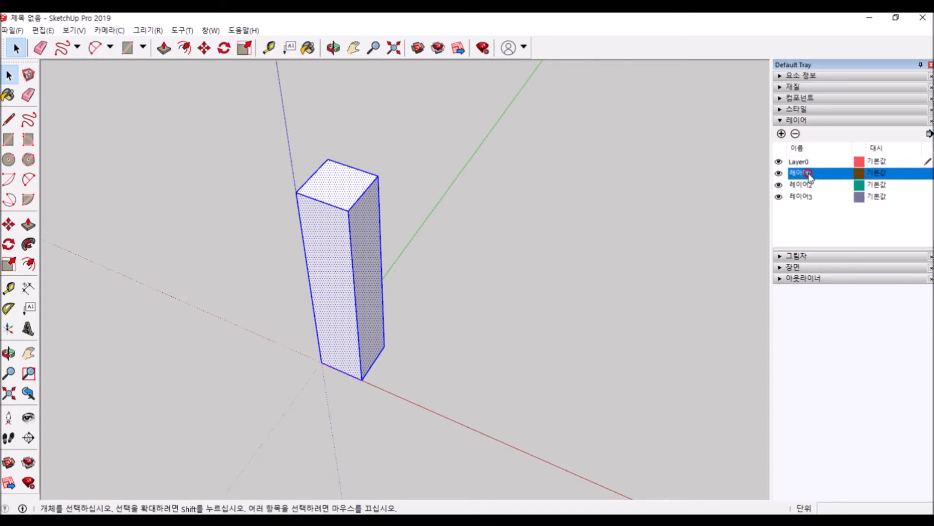
double_click(808, 174)
left_click(812, 200)
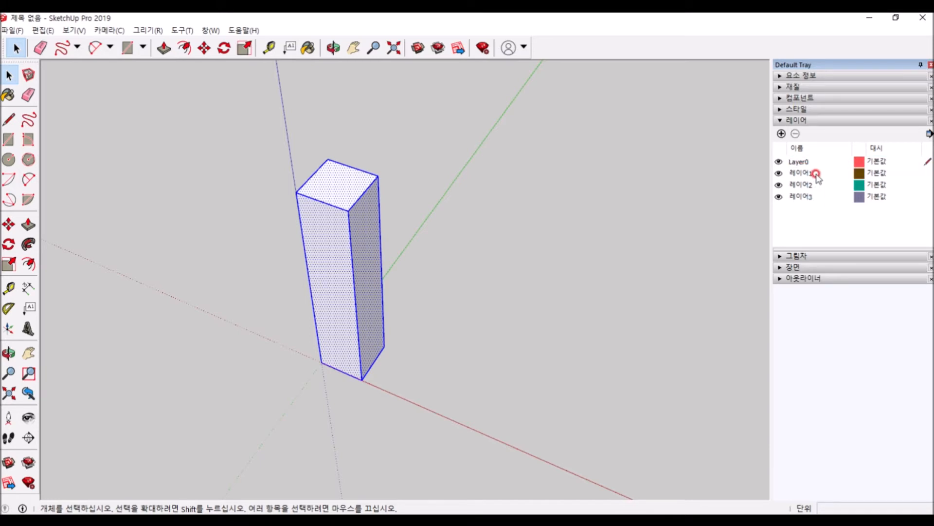
double_click(816, 174)
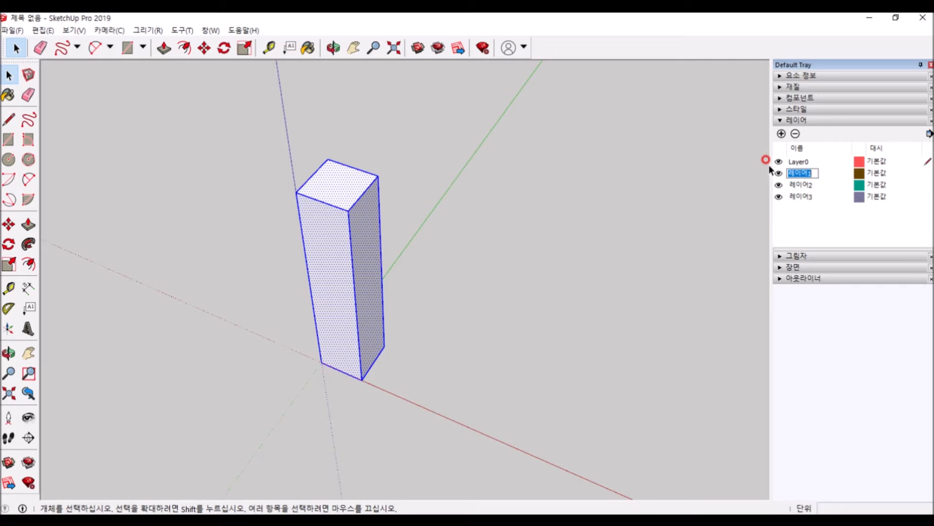
left_click(847, 230)
scroll(433, 173, "down", 2)
scroll(633, 150, "up", 2)
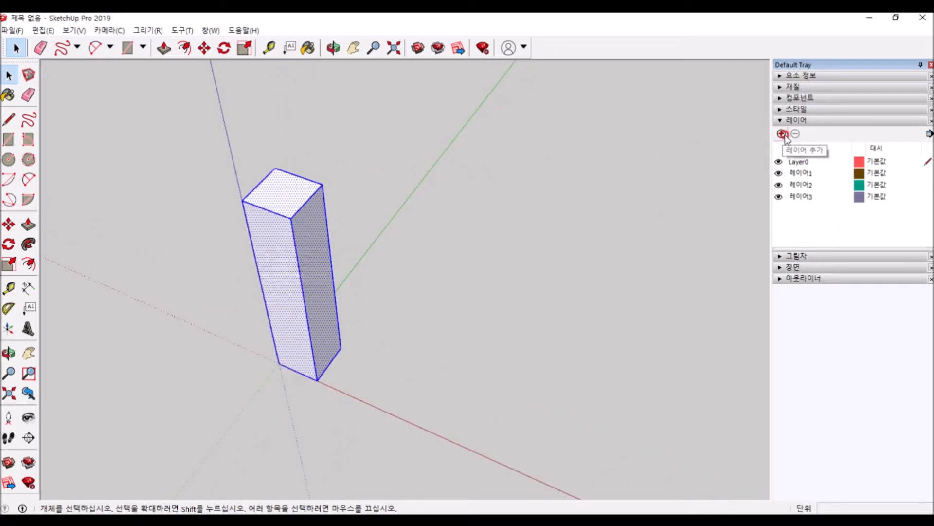
left_click(812, 173)
left_click(814, 173)
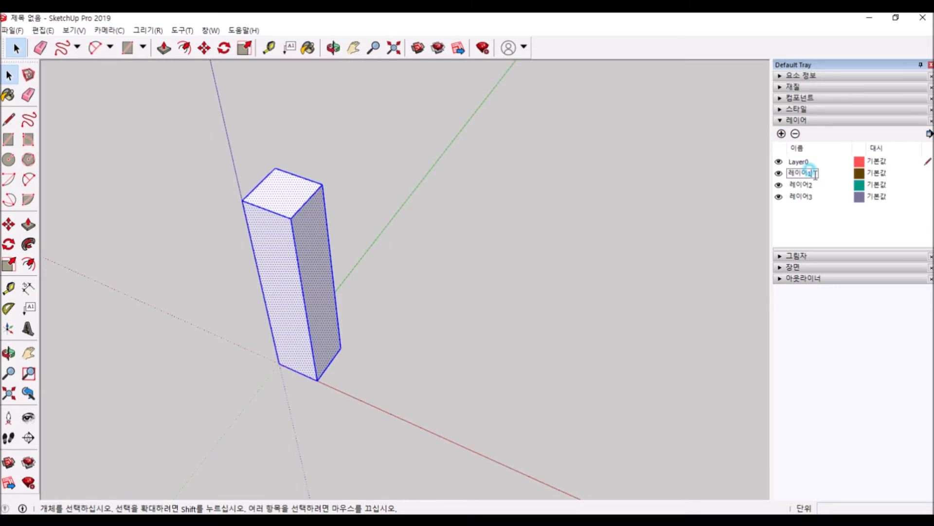
left_click(696, 203)
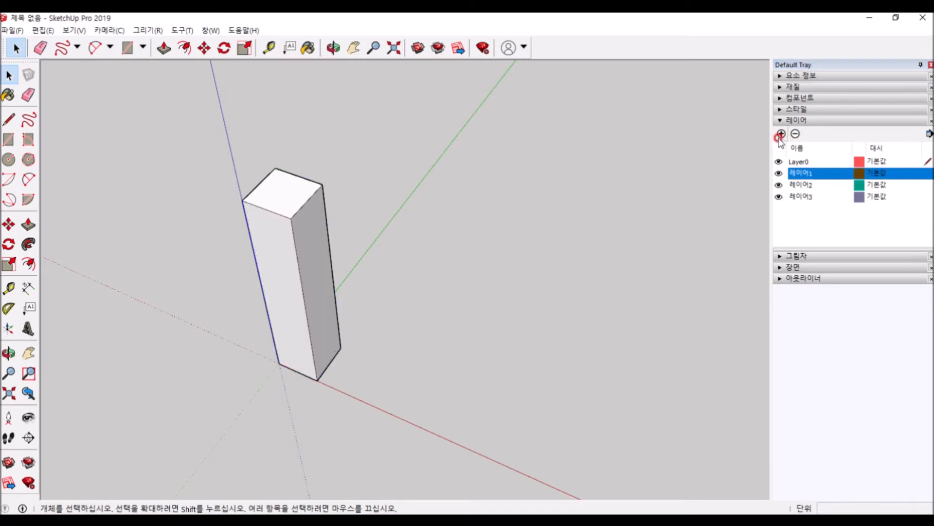
Step: Rename the layer 레이어1 as A_WALL
left_click(823, 175)
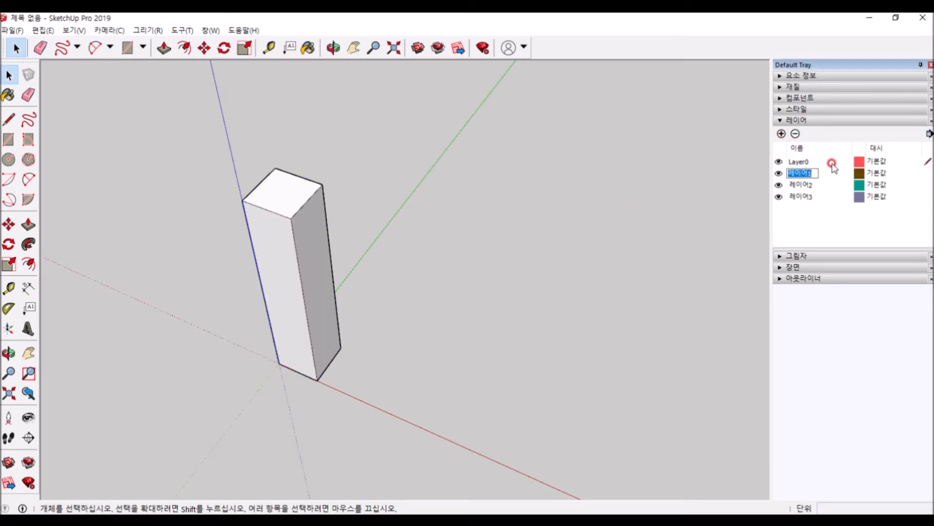
type("ㅁ")
key("Return")
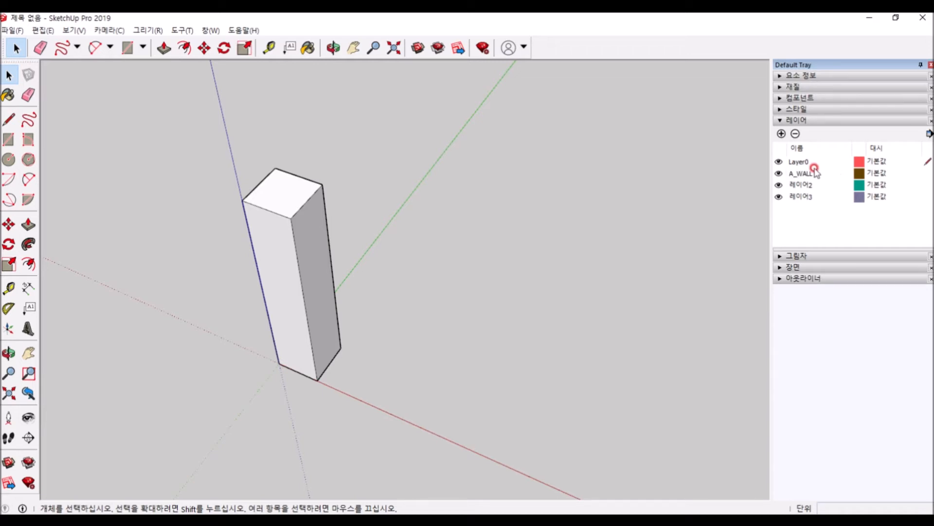
Step: Rename the layer 레이어2 as A_Column and the layer 레이어3 as S_Column
left_click(798, 185)
double_click(807, 184)
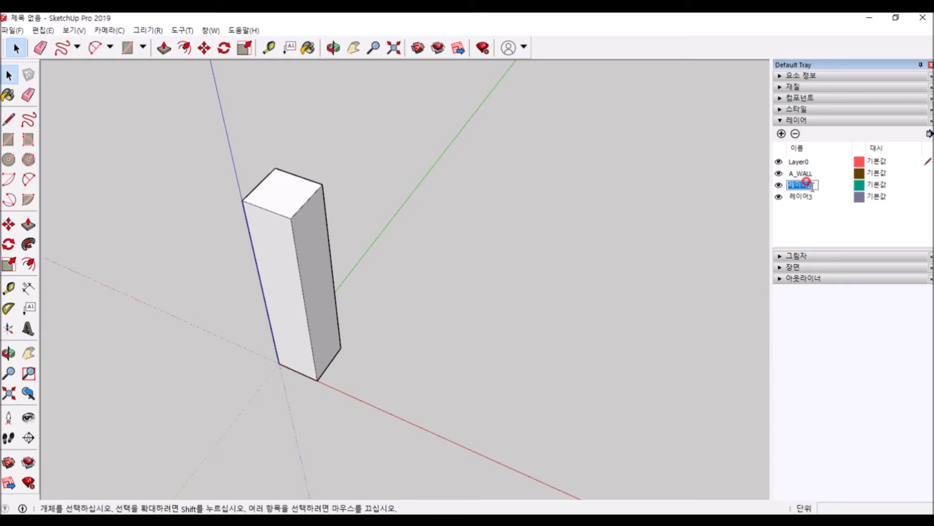
type("A_Column")
double_click(808, 196)
type("s")
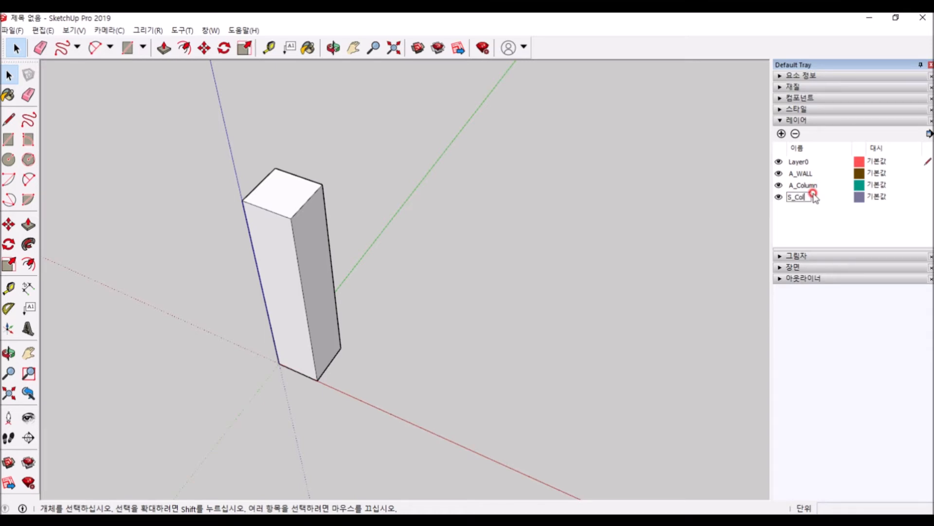
left_click(812, 194)
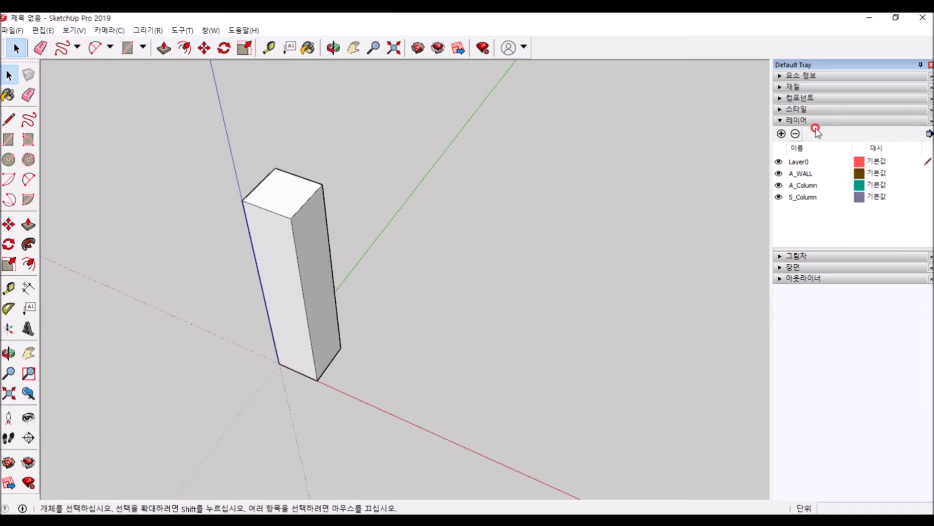
Step: Rename the A_Column layer as A_Floor
double_click(808, 185)
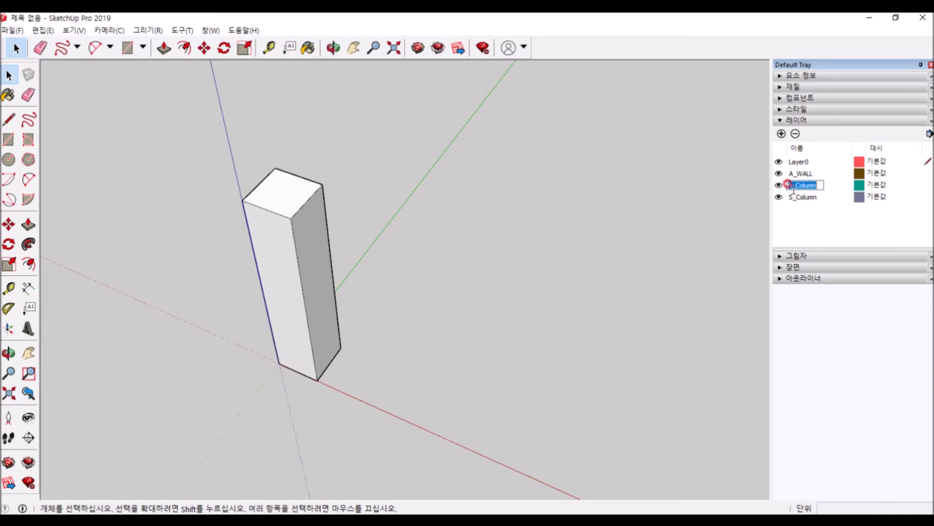
left_click(803, 184)
left_click_drag(797, 185, 859, 196)
type("Floor")
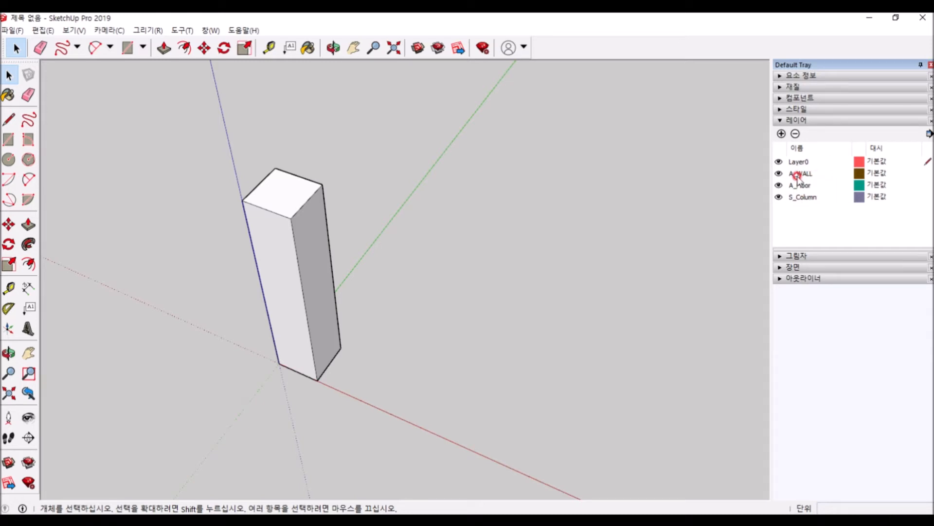
left_click(809, 201)
left_click(814, 174)
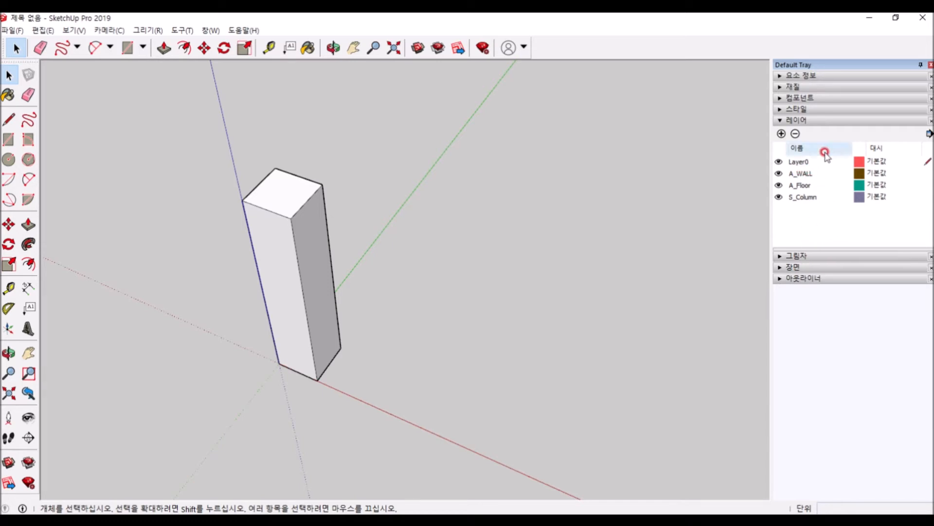
left_click(844, 148)
left_click(833, 201)
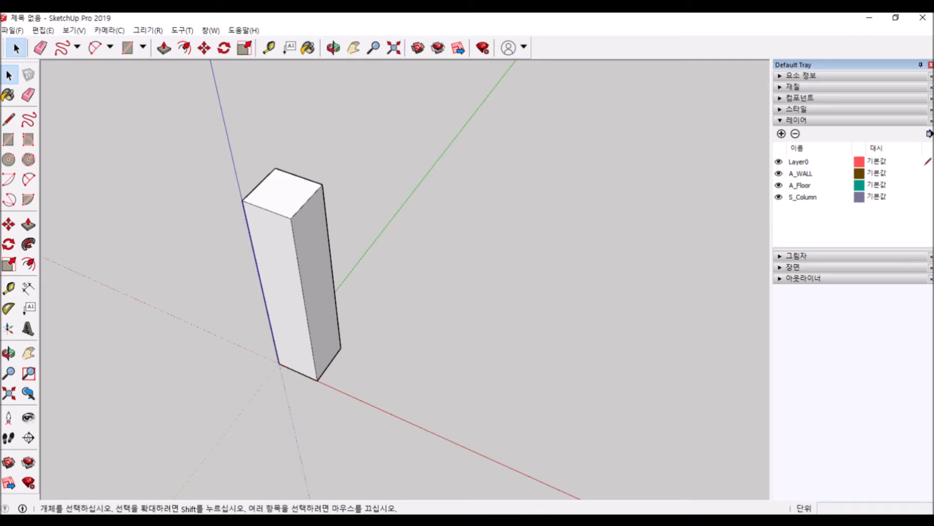
left_click(763, 218)
Step: Select the whole box with its connected faces and edges and make it a group
triple_click(307, 260)
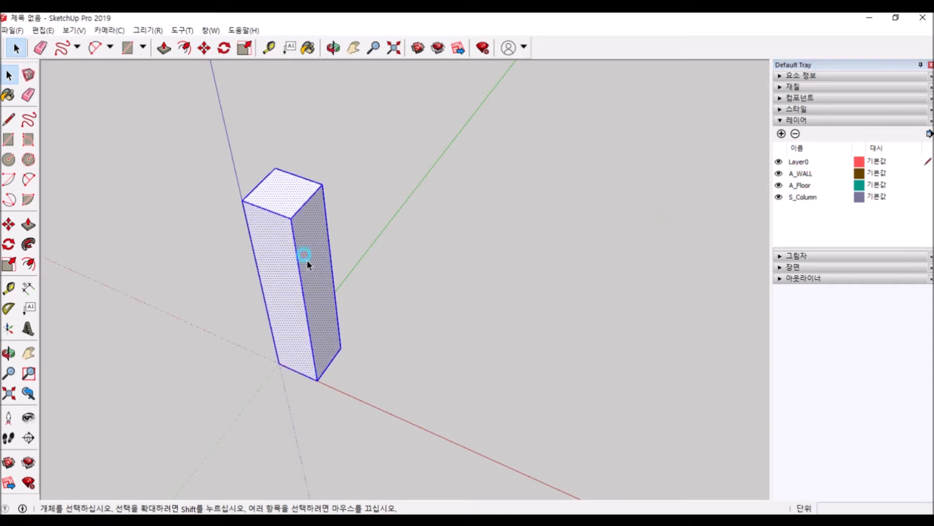
left_click(800, 214)
left_click(811, 174)
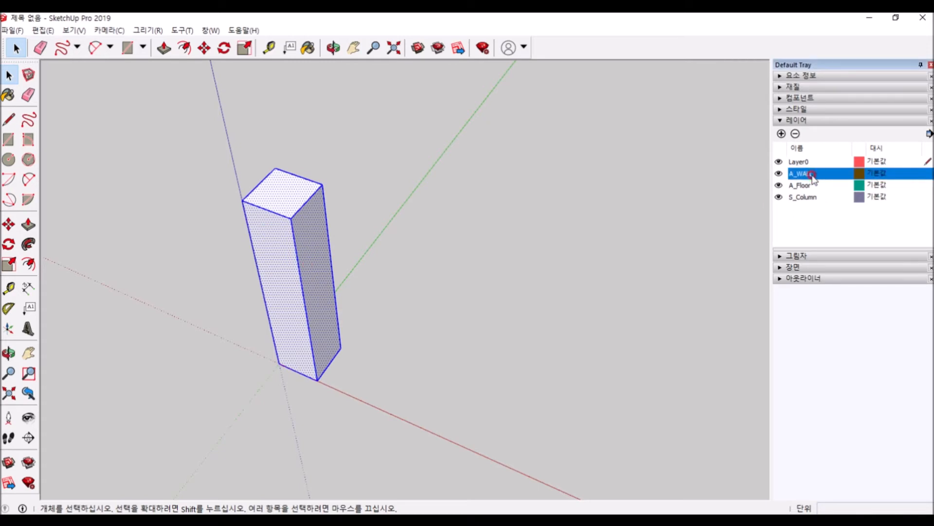
right_click(324, 256)
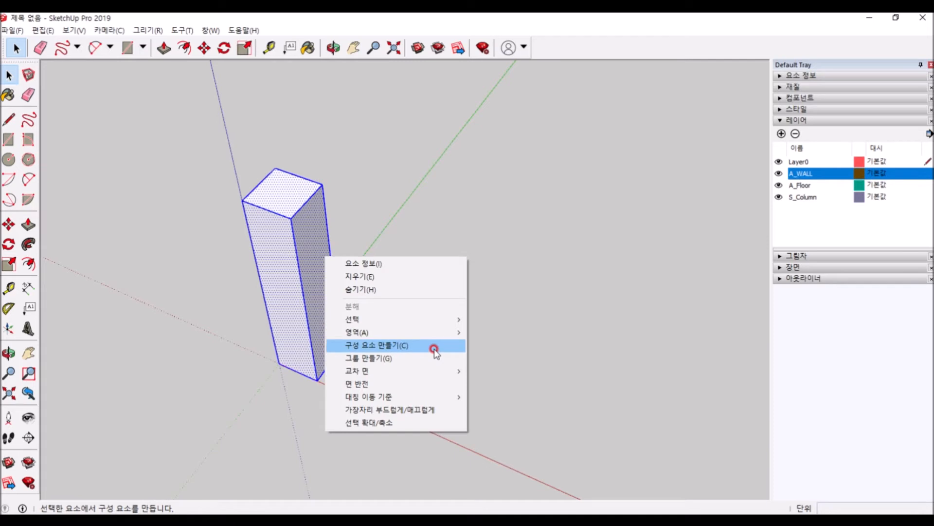
left_click(432, 355)
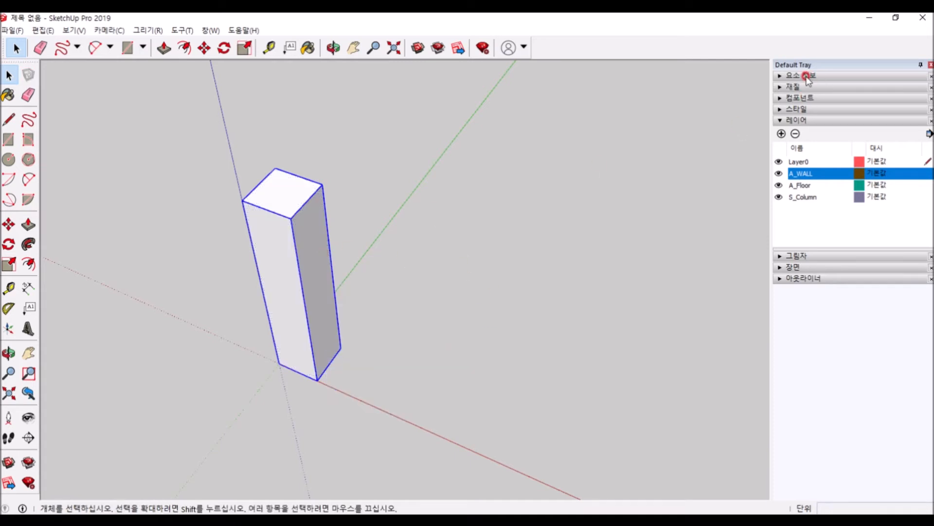
Step: Assign the box group to the S_Column layer in its entity information
left_click(822, 76)
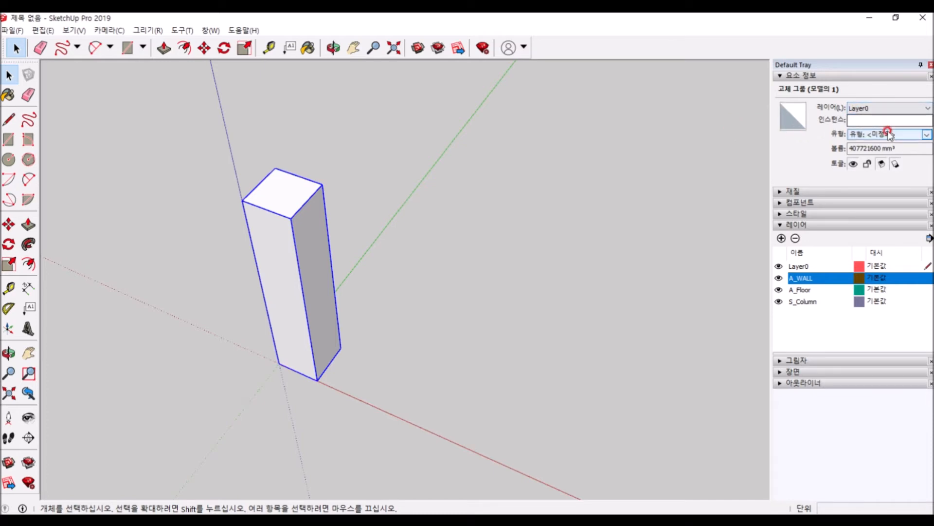
left_click(880, 108)
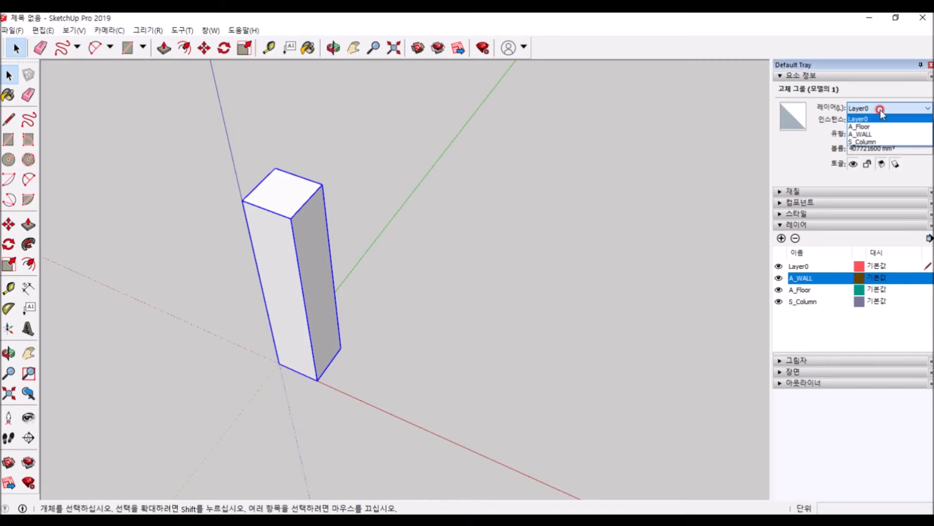
left_click(879, 140)
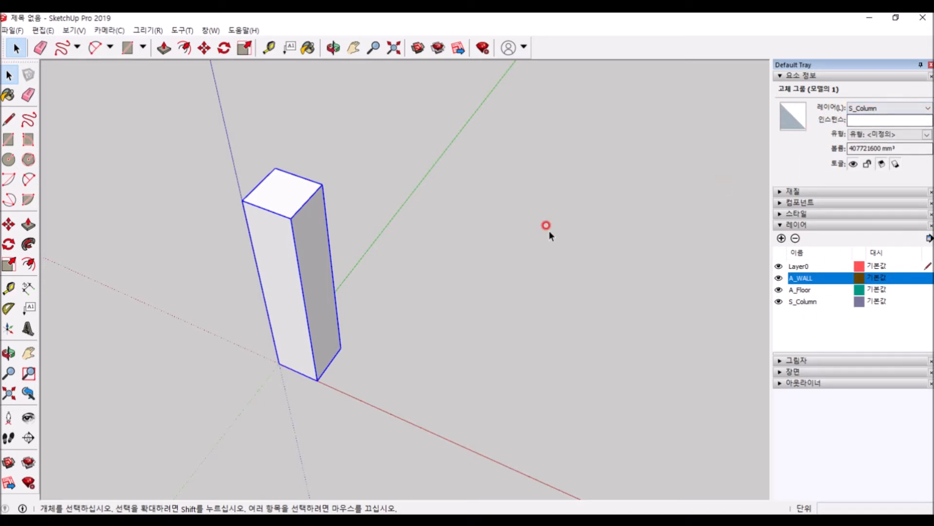
double_click(272, 265)
key("Escape")
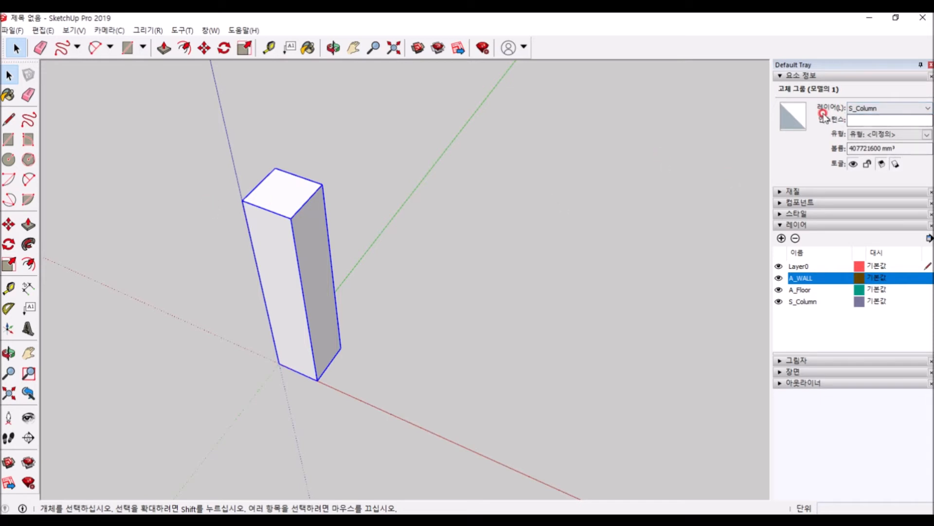
Step: Copy the column group along the red axis, placing the duplicate a short distance from the original
key("m")
left_click_drag(273, 360, 407, 419, "ctrl")
left_click(677, 408)
left_click(444, 357)
left_click(484, 352)
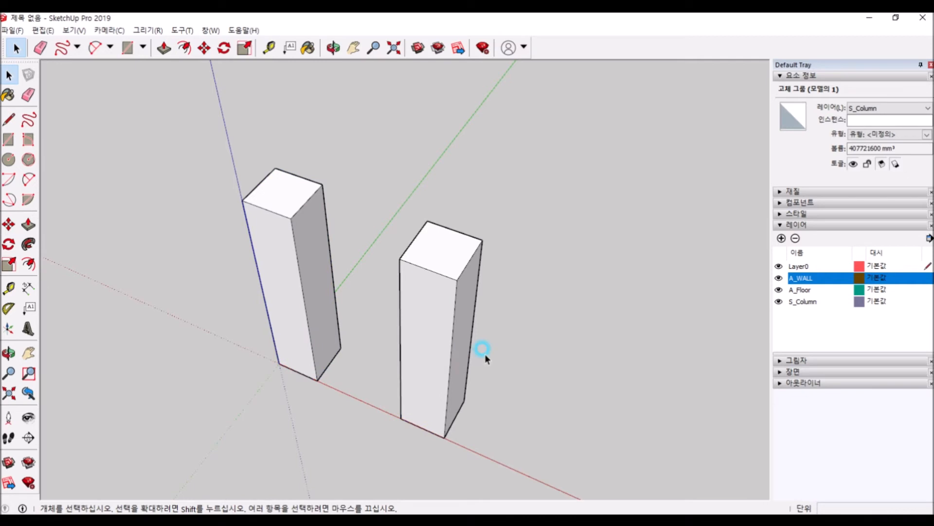
Step: Check the copied column's layer in its entity information and compare it with the layer list
left_click(442, 263)
left_click(898, 164)
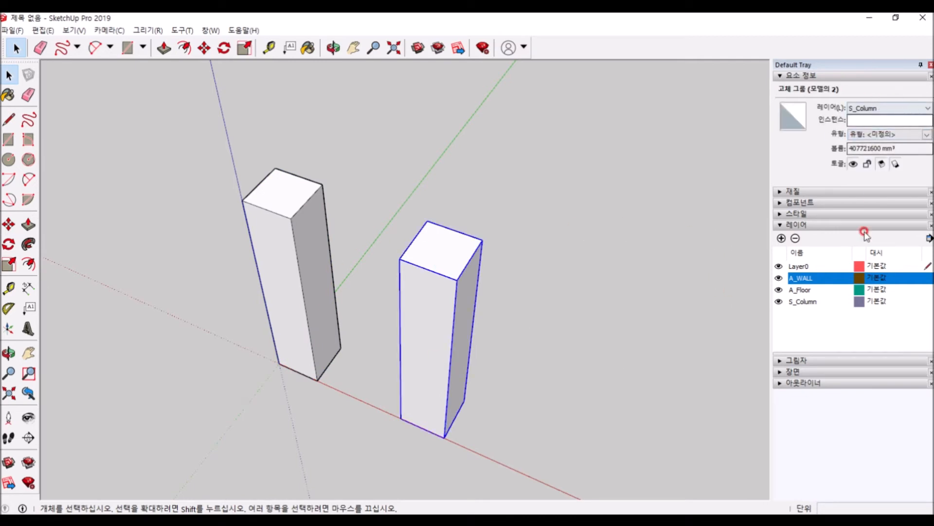
left_click(879, 278)
left_click(882, 279)
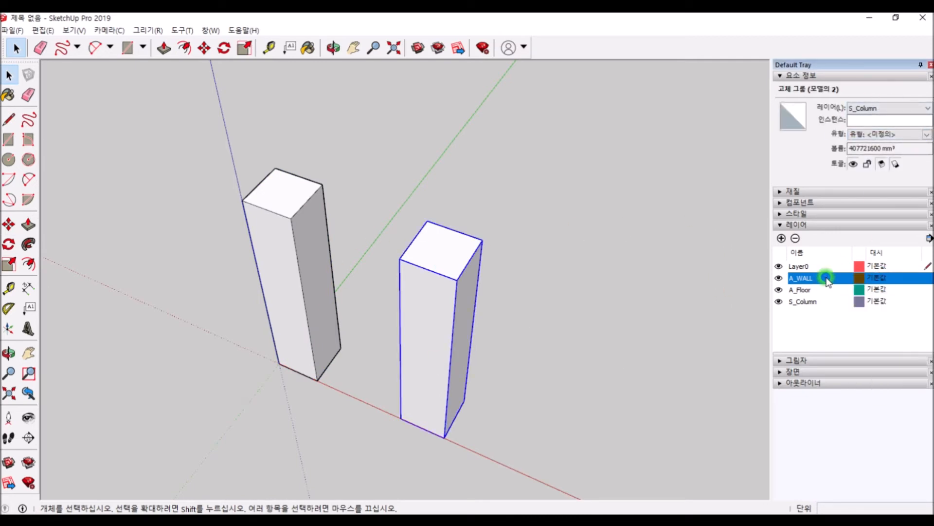
left_click(837, 367)
scroll(565, 261, "down", 2)
scroll(565, 261, "up", 1)
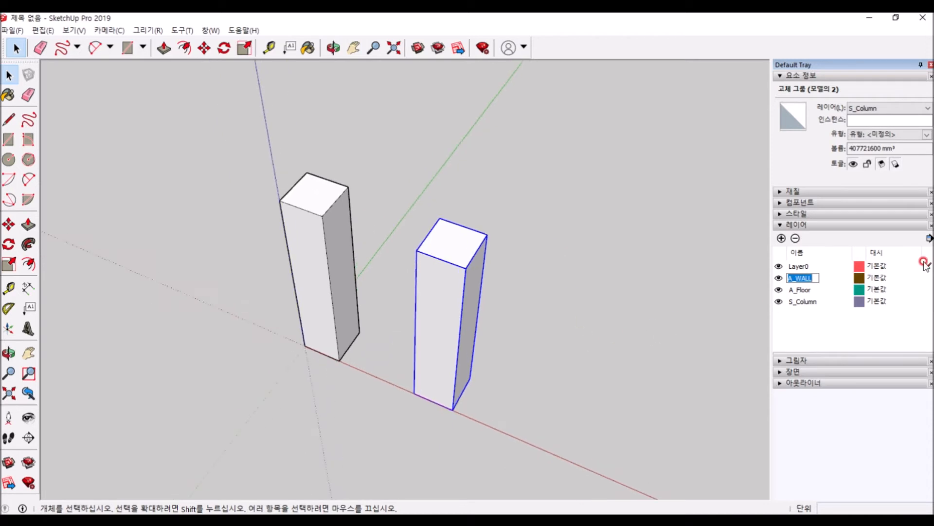
left_click(929, 232)
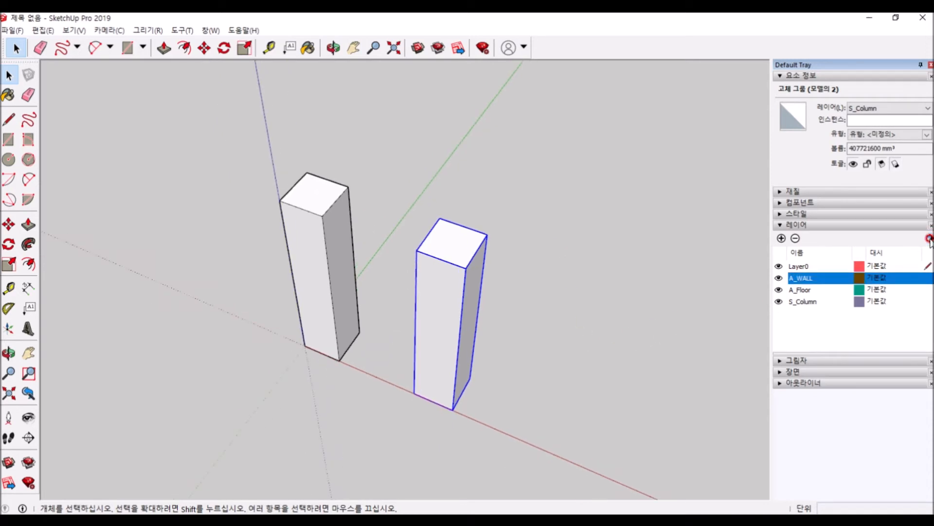
Step: Delete the copied column, keeping only the original at the origin
left_click(552, 334)
double_click(446, 297)
middle_click_drag(436, 331, 404, 348)
left_click(712, 326)
left_click(450, 273)
scroll(362, 214, "down", 1)
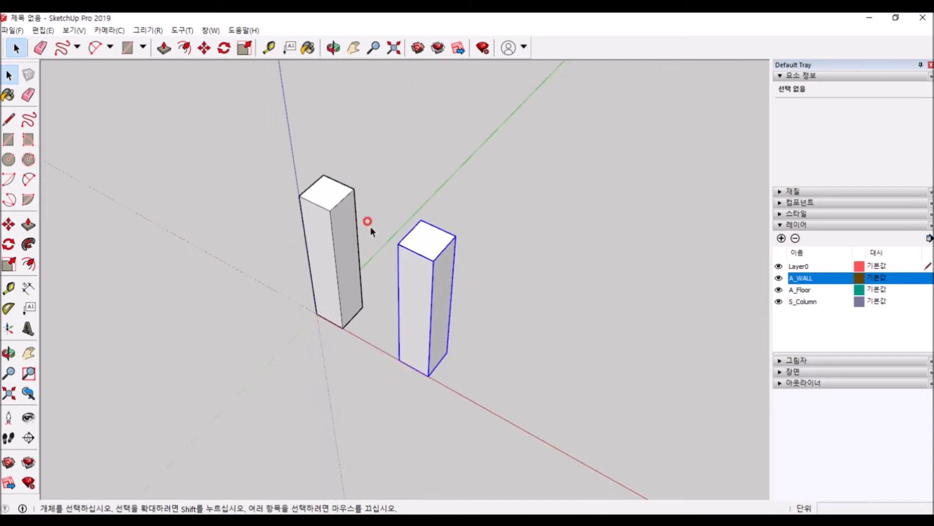
key("Delete")
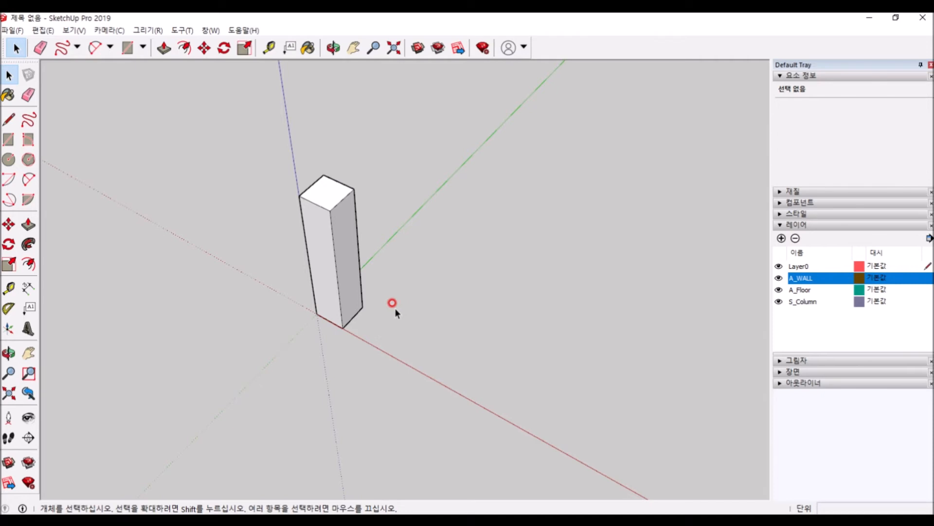
Step: Draw a 6000 x 6000 mm rectangle on the ground, starting from the column's corner at the origin
key("r")
left_click(316, 314)
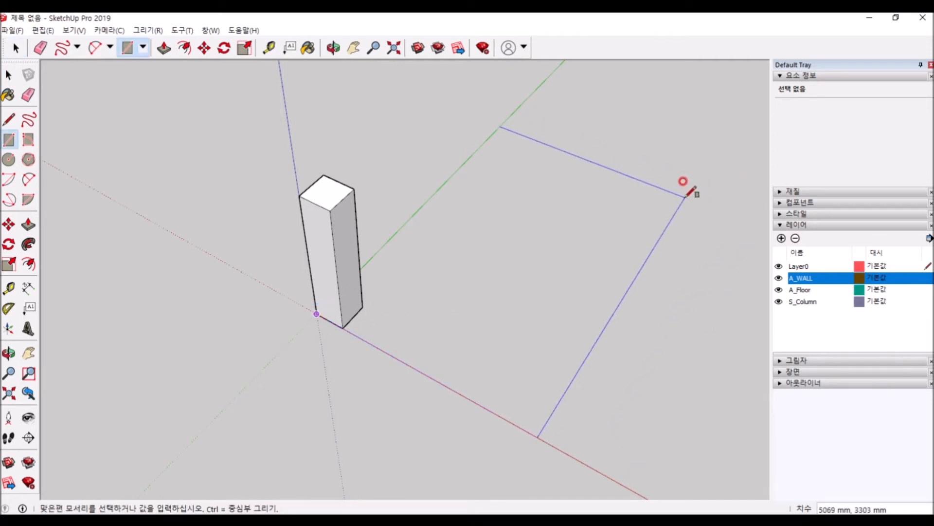
type("6000,60")
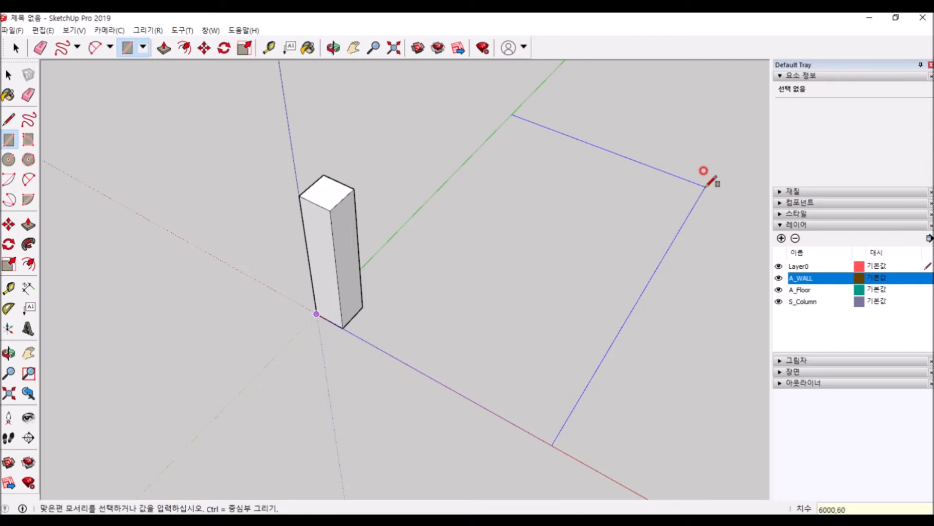
type("00")
key("Return")
key("space")
Step: Push/Pull the square face 300 mm downward into a floor slab
scroll(170, 176, "down", 4)
left_click(462, 215)
scroll(416, 326, "up", 1)
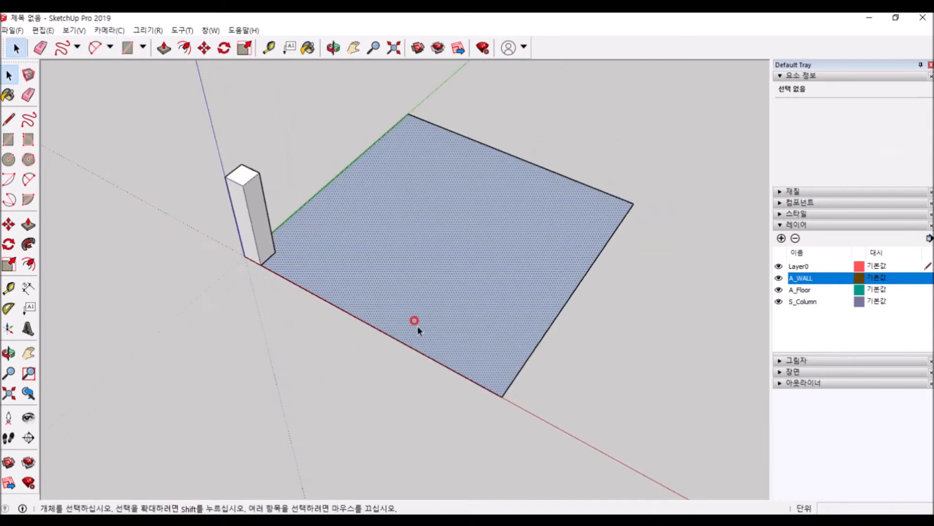
double_click(417, 326)
key("p")
left_click(358, 329)
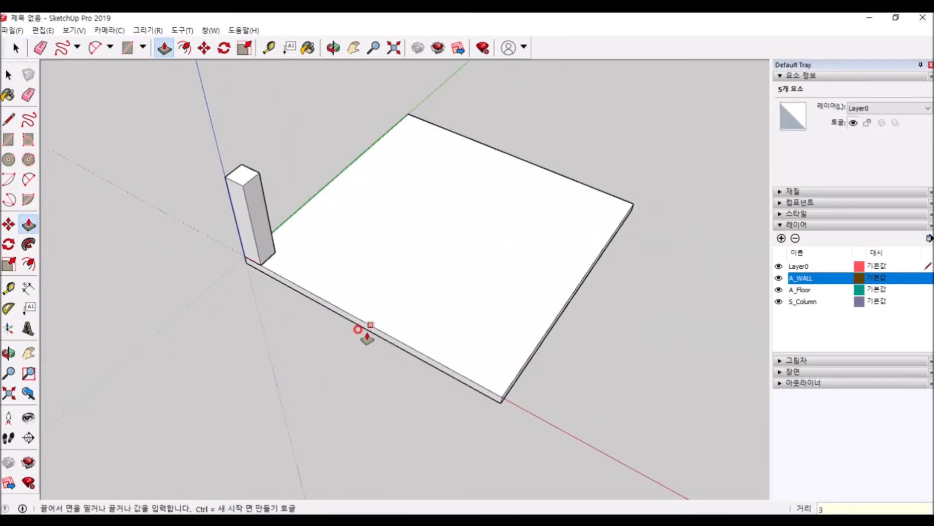
key("Return")
key("space")
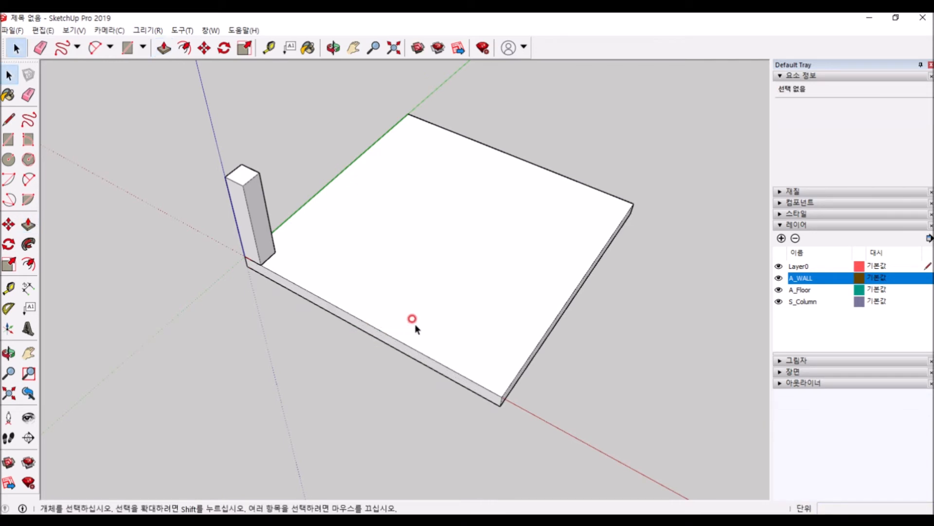
Step: Select the whole floor slab with its connected faces and edges and make it a group
triple_click(416, 324)
right_click(416, 323)
left_click(469, 431)
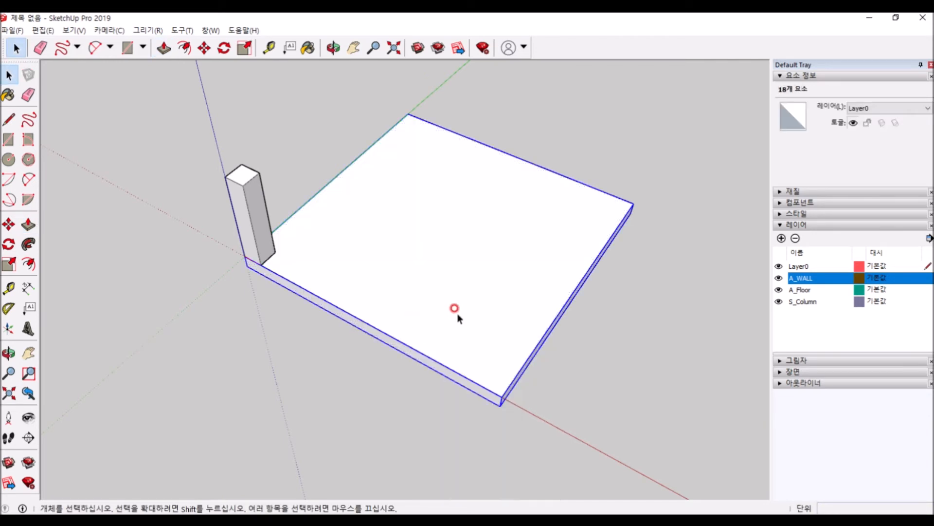
Step: Assign the floor slab group to the A_Floor layer and deselect it
left_click(879, 109)
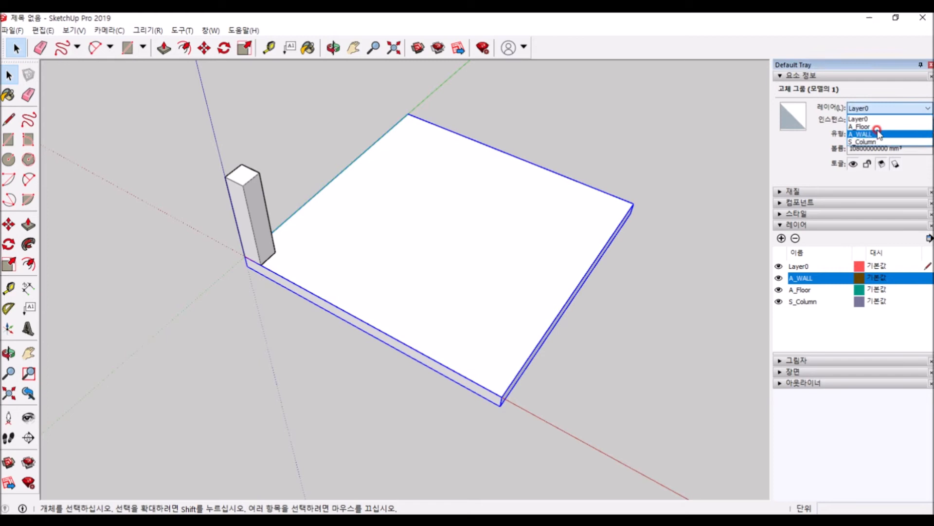
left_click(864, 126)
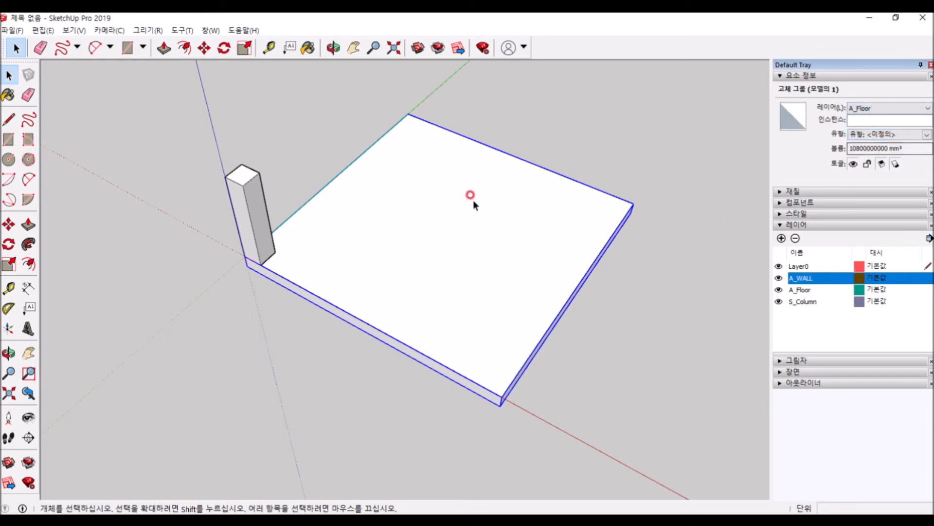
left_click(688, 308)
Step: Copy the column group from the origin along the red axis to the slab's adjacent corner
left_click(266, 241)
key("m")
left_click(257, 259)
key("ctrl")
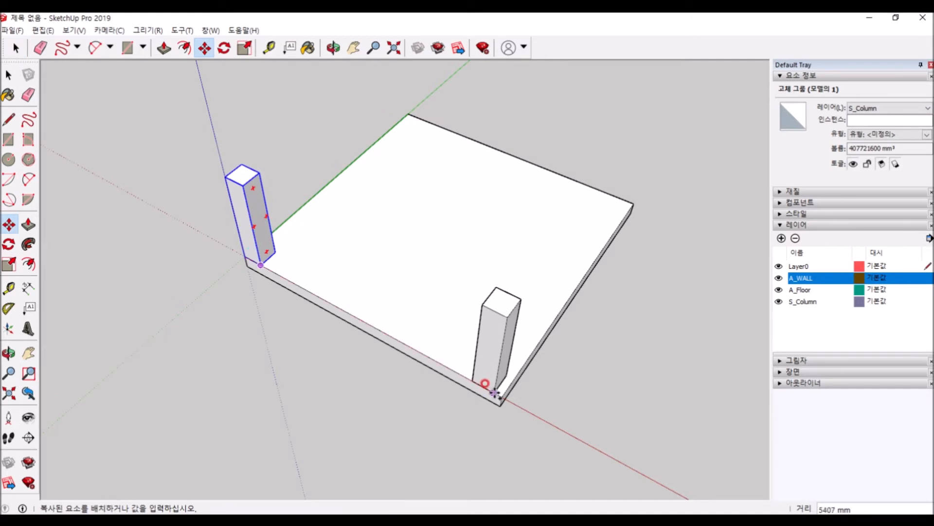
left_click(516, 381)
left_click(516, 380)
Step: Copy the column to the slab's two remaining corners so that every corner carries one
key("ctrl")
left_click(619, 202)
middle_click_drag(619, 202, 862, 179)
left_click(374, 125)
key("ctrl")
left_click(142, 214)
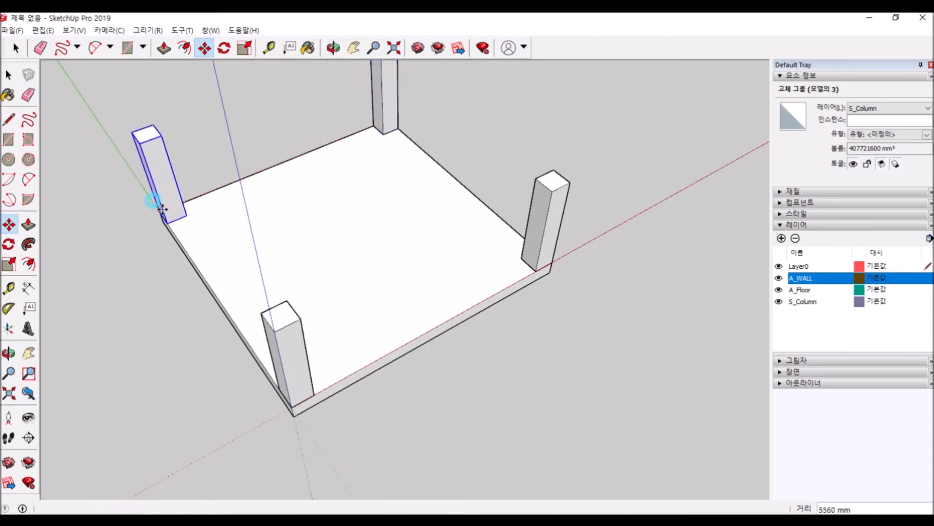
middle_click_drag(432, 215, 359, 278)
key("space")
scroll(359, 277, "down", 2)
Step: Draw a rectangle as wide as the columns on the slab between the two columns along the green axis
left_click(422, 165)
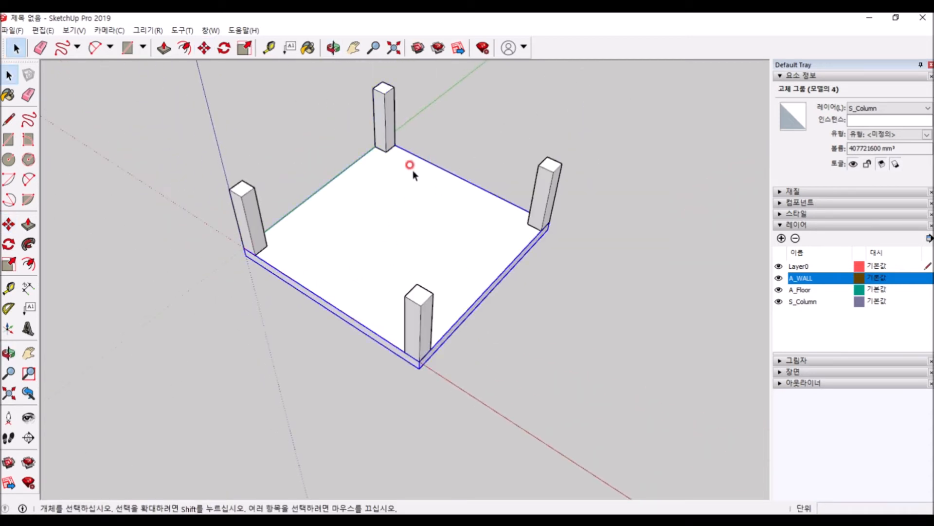
scroll(380, 175, "up", 4)
key("r")
left_click(184, 287)
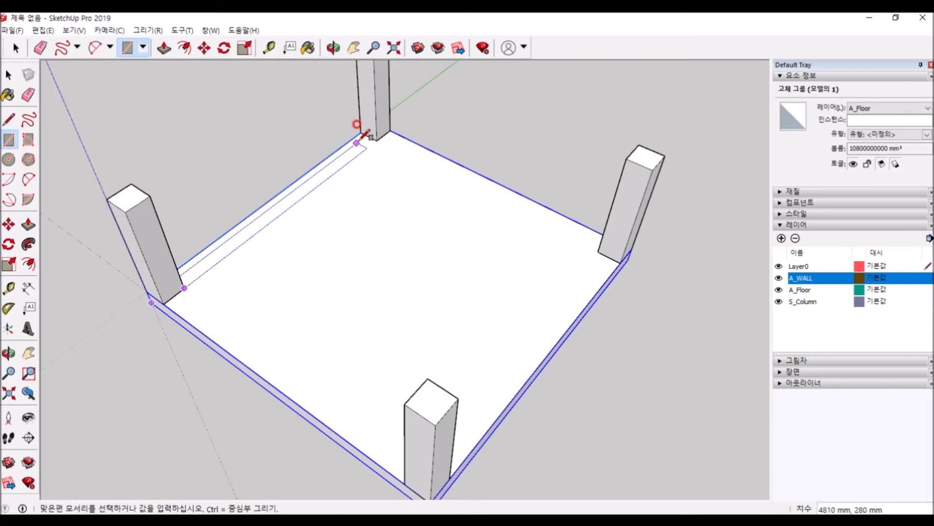
left_click(360, 132)
key("space")
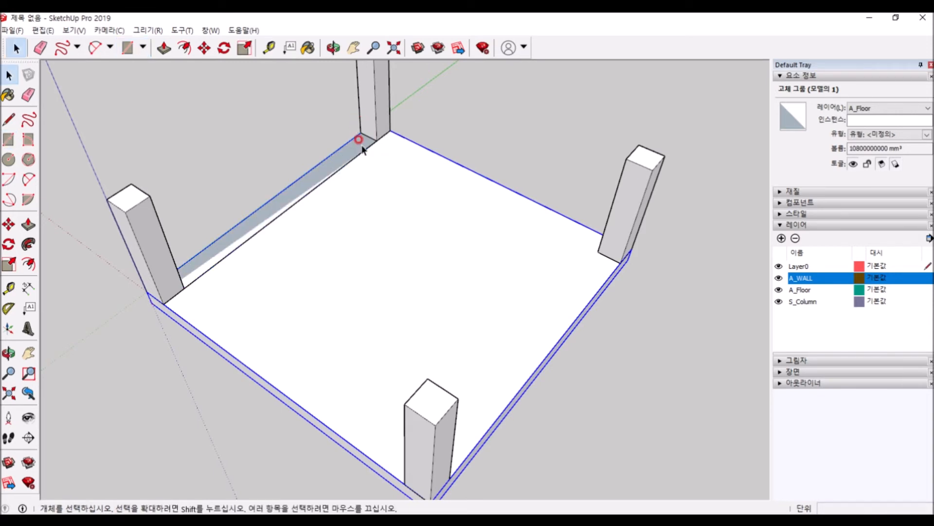
scroll(359, 144, "down", 3)
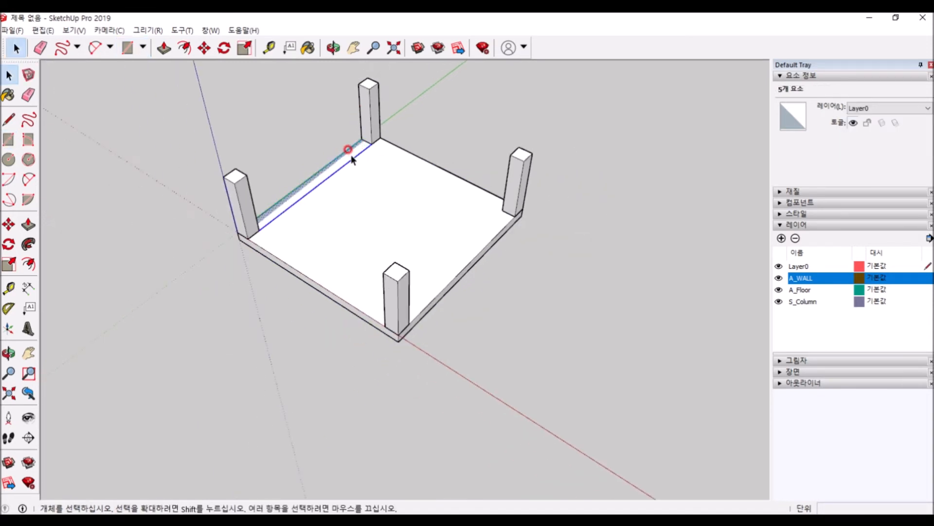
Step: Push/Pull the rectangle along the green axis up to the column tops and group the resulting wall
key("p")
left_click(347, 151)
left_click(365, 82)
key("space")
triple_click(338, 132)
key("ctrl+g")
Step: Draw a second wall rectangle between the two columns on the slab edge opposite the red axis
key("r")
left_click(380, 138)
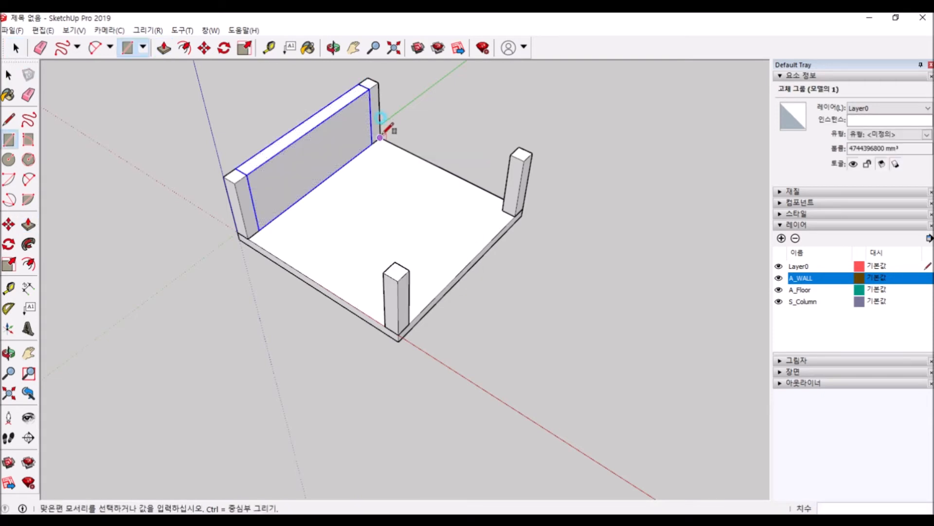
left_click(503, 204)
key("space")
Step: Push/Pull the second wall rectangle up to the column tops and make the wall a group
key("p")
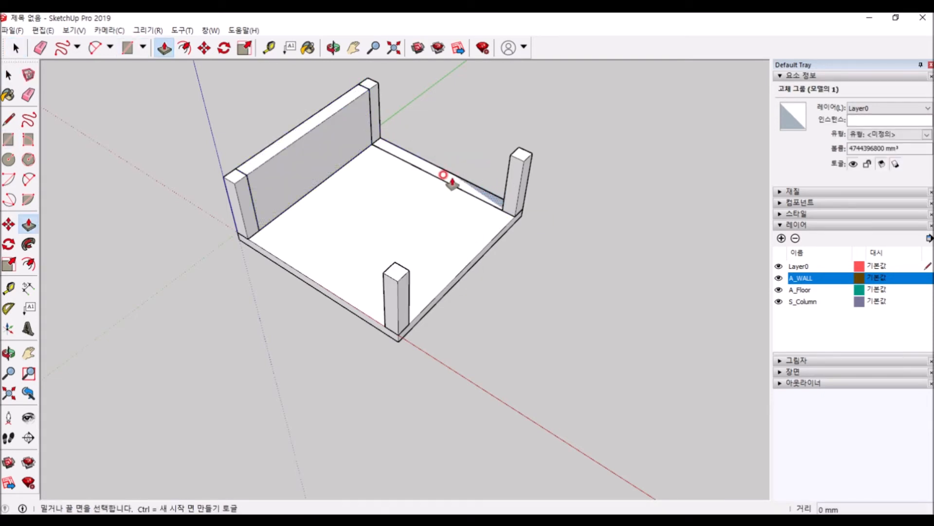
left_click(453, 181)
left_click(365, 87)
key("space")
left_click(398, 116)
key("ctrl+g")
Step: Copy the second wall 5560 mm to the opposite side, between the columns along the red axis
key("m")
key("ctrl")
left_click(502, 209)
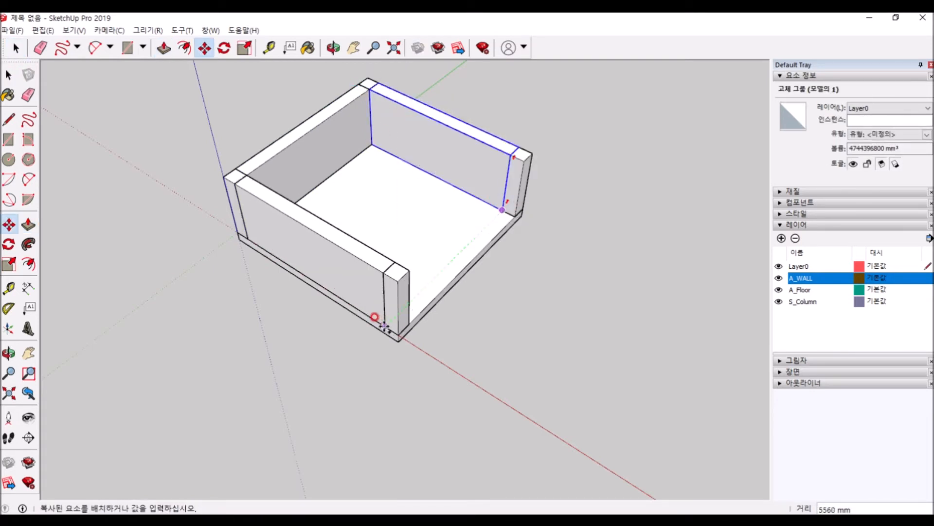
left_click(385, 327)
key("space")
Step: Copy the wall on the green axis 5560 mm to the opposite open side, closing the enclosure
middle_click_drag(357, 210, 500, 171)
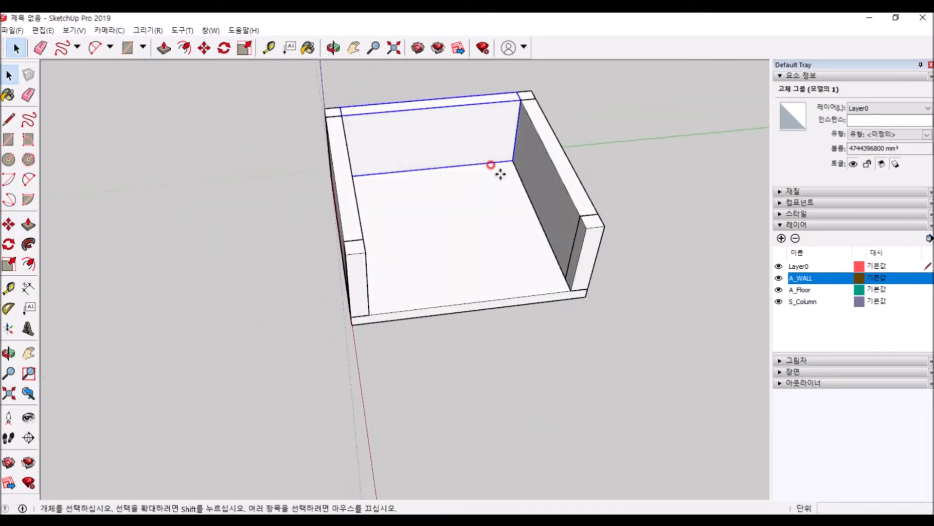
key("m")
key("ctrl")
left_click(513, 160)
left_click(571, 290)
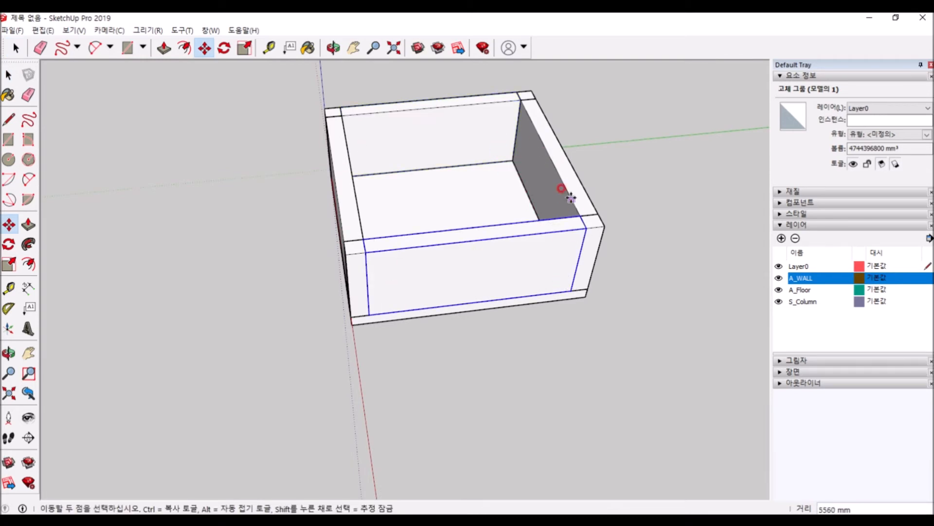
Step: Select all four wall groups and assign them to the A_WALL layer
key("space")
left_click(471, 121, "shift")
left_click(338, 199, "shift")
left_click(863, 109)
left_click(858, 134)
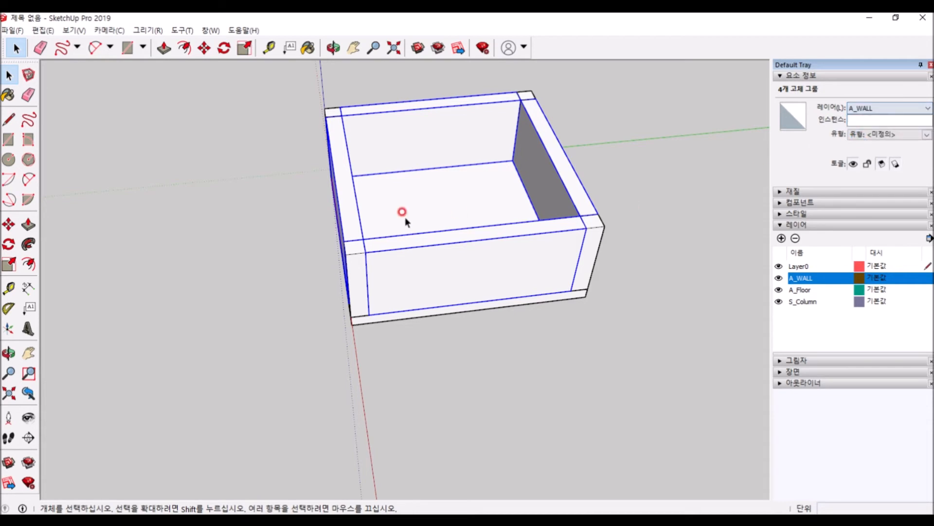
Step: Select the columns, walls and floor in turn to check which layer each group is assigned to
middle_click_drag(461, 218, 587, 244)
left_click(587, 245)
middle_click_drag(363, 179, 304, 140)
scroll(298, 141, "up", 2)
left_click(271, 139)
scroll(287, 161, "down", 2)
left_click(405, 282, "shift")
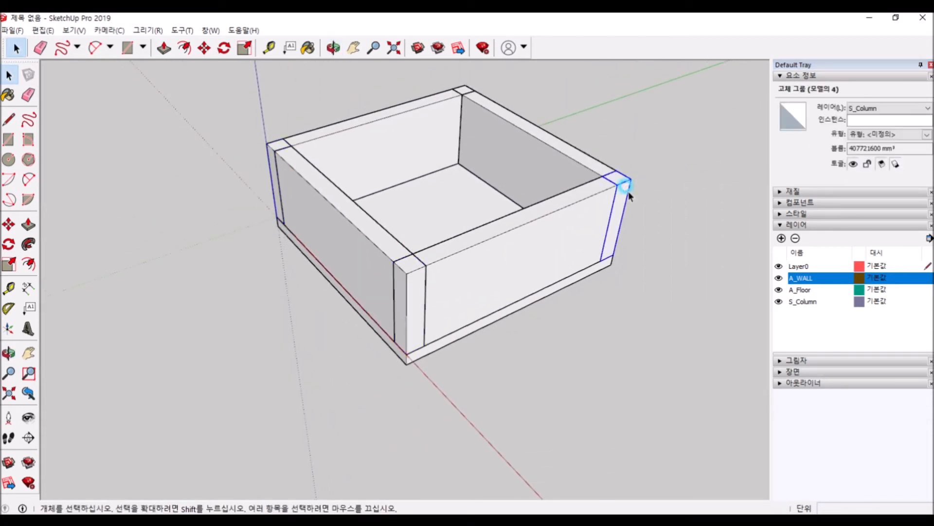
left_click(461, 88)
middle_click_drag(462, 99, 702, 306)
left_click(505, 133)
left_click(382, 137)
left_click(338, 277)
left_click(533, 271)
left_click(679, 331)
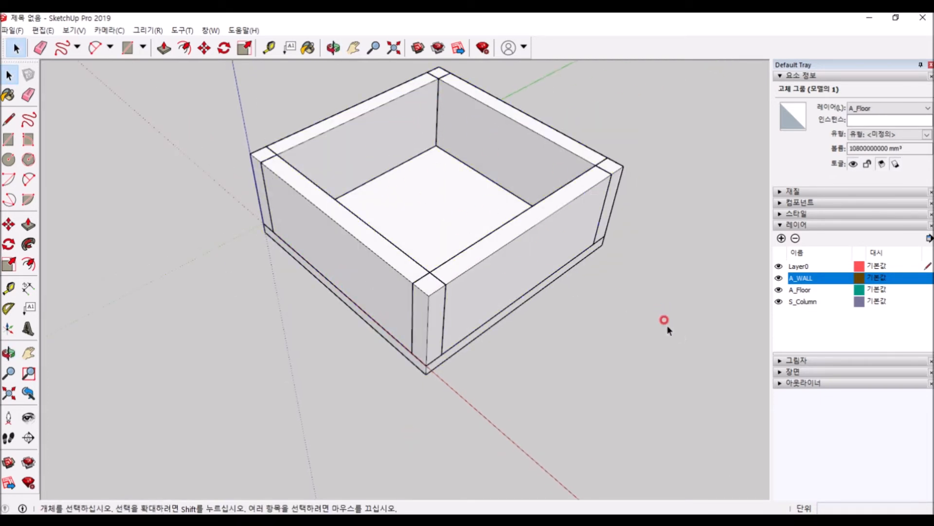
Step: Switch the A_WALL layer's visibility off and on repeatedly to check that it controls all the walls
scroll(388, 174, "up", 2)
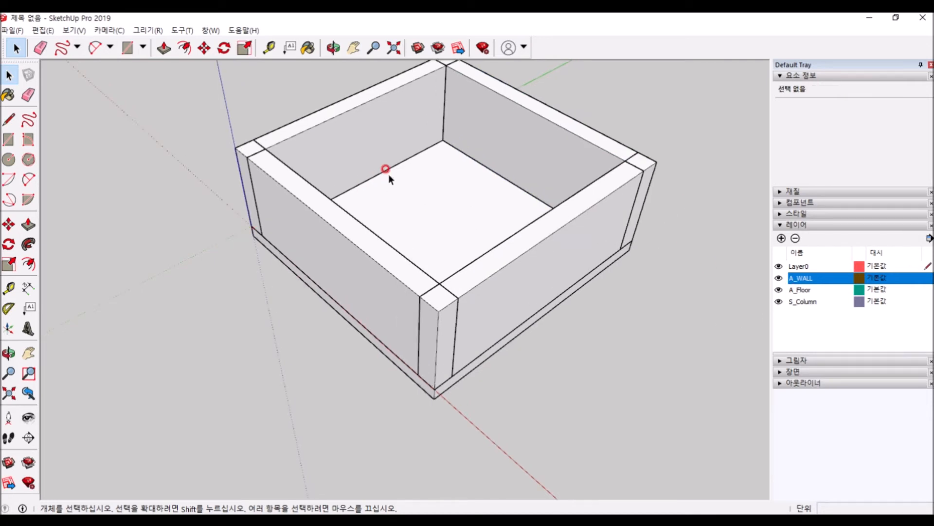
left_click(778, 278)
middle_click_drag(680, 345, 584, 209)
left_click(778, 279)
left_click(778, 278)
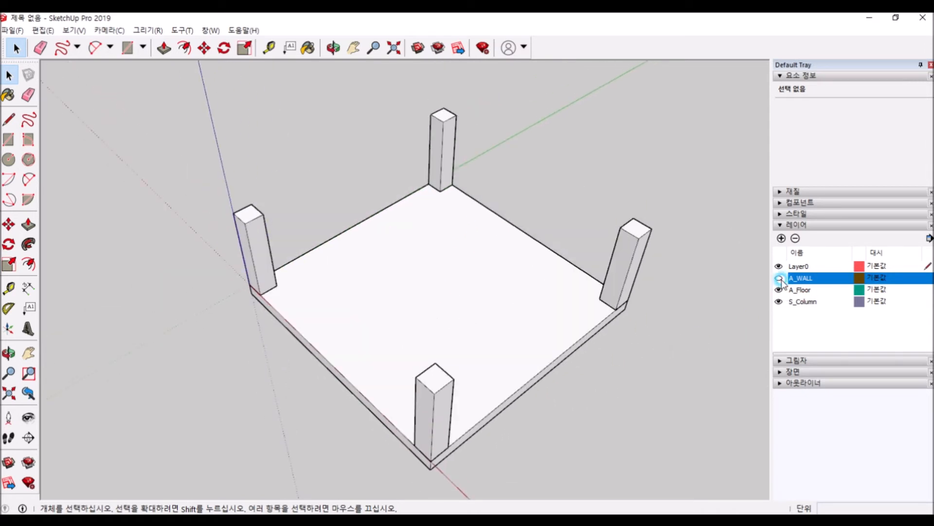
left_click(779, 278)
left_click(780, 278)
left_click(779, 279)
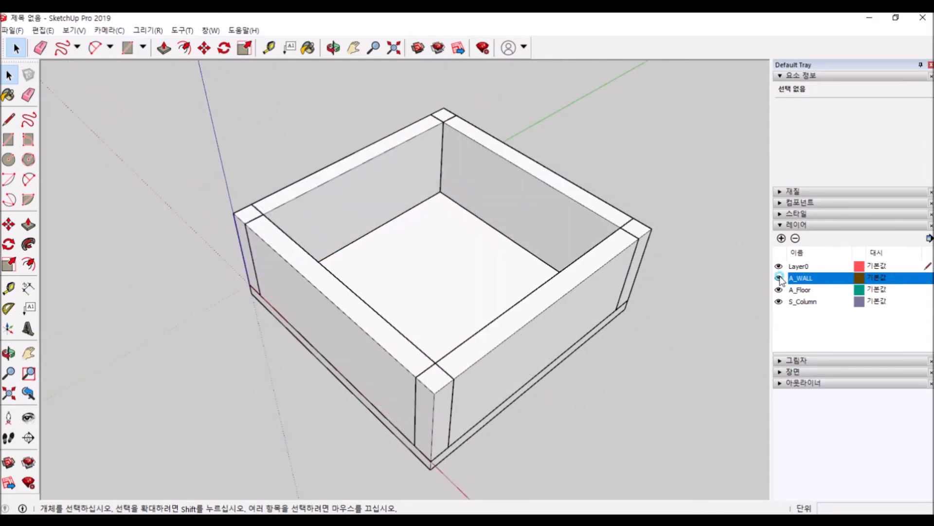
left_click(779, 279)
left_click(780, 278)
left_click(780, 278)
left_click(779, 278)
left_click(779, 278)
left_click(779, 278)
left_click(779, 278)
left_click(779, 278)
Step: Switch the A_Floor layer and the S_Column layer off and back on to check their contents
left_click(778, 290)
left_click(778, 290)
left_click(779, 290)
left_click(778, 290)
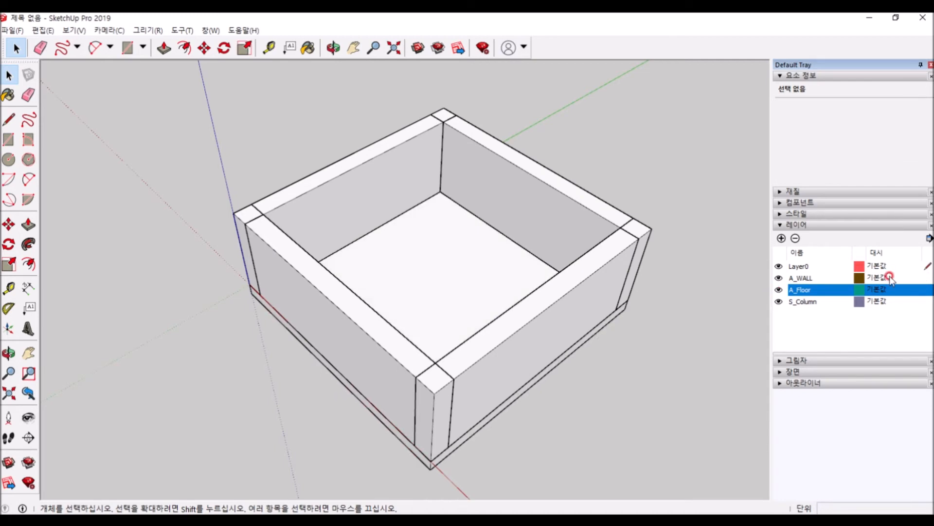
left_click(778, 301)
left_click(779, 301)
left_click(779, 302)
left_click(778, 301)
middle_click_drag(491, 183, 528, 148)
Step: Hide the A_Floor and A_WALL layers to view the columns alone, and show both layers again
left_click(779, 290)
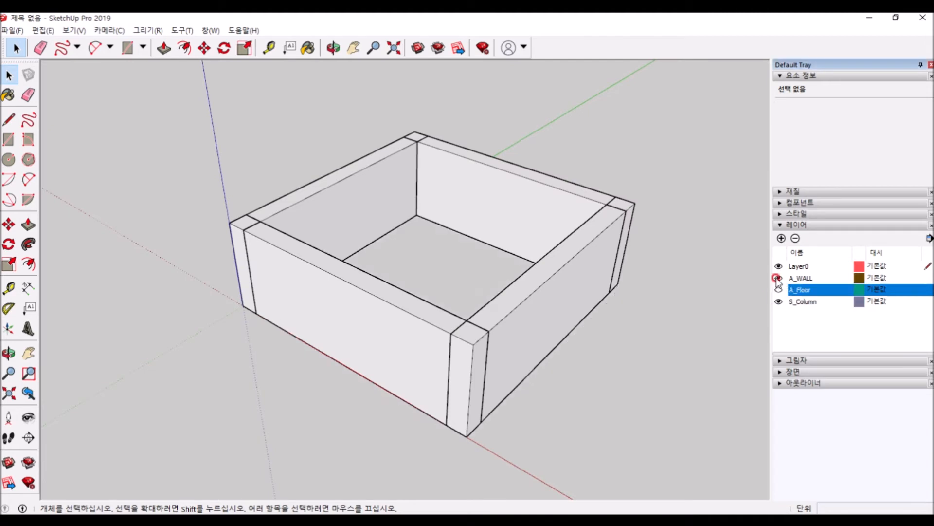
left_click(779, 278)
left_click(778, 267)
left_click(487, 299)
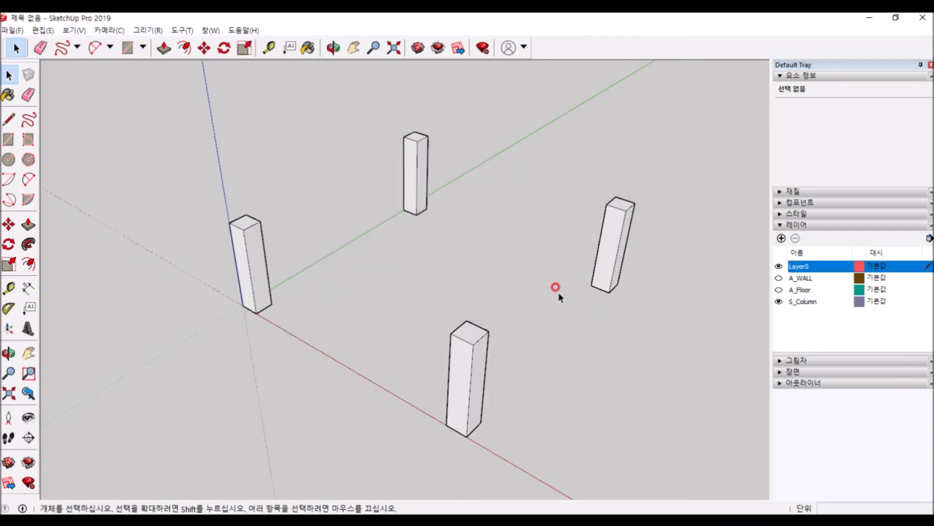
left_click(779, 278)
left_click(779, 289)
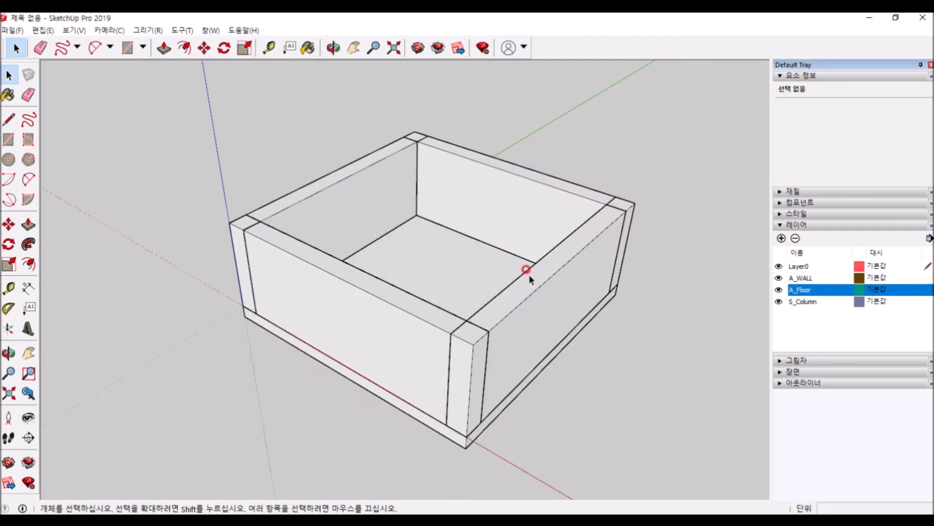
Step: Hide A_WALL and alternate the visibility of A_Floor and S_Column to view the floor and columns separately
middle_click_drag(562, 280, 693, 282)
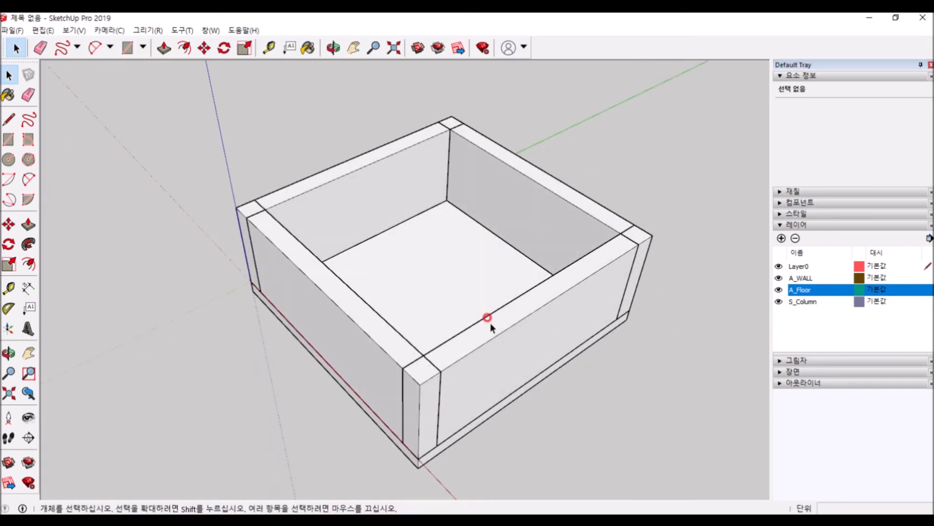
left_click(778, 277)
left_click(778, 301)
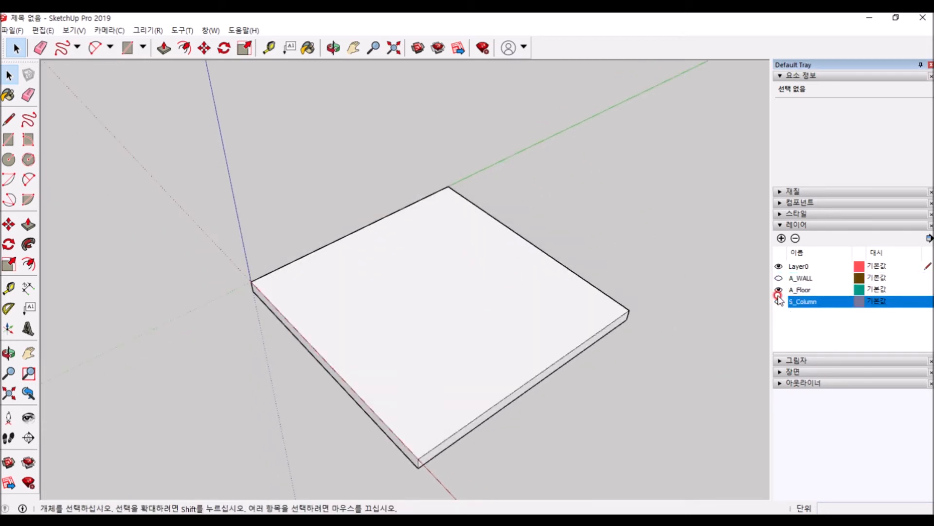
left_click(778, 290)
left_click(778, 301)
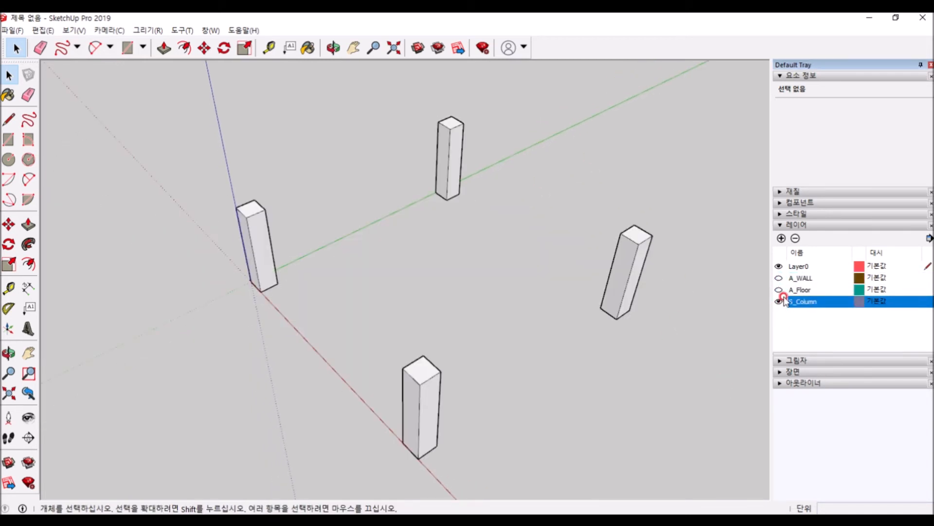
left_click(779, 301)
left_click(780, 289)
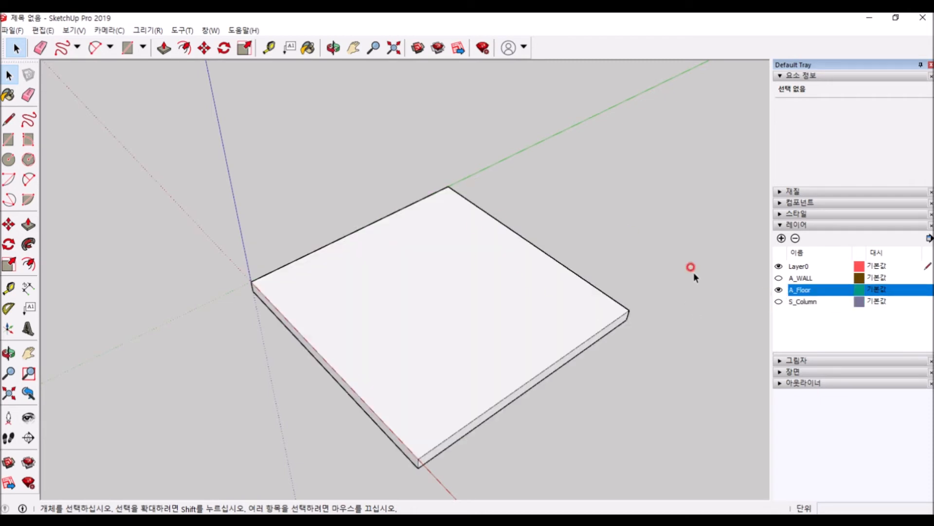
Step: Make the S_Column and A_WALL layers visible again alongside the floor
middle_click_drag(661, 278, 521, 307)
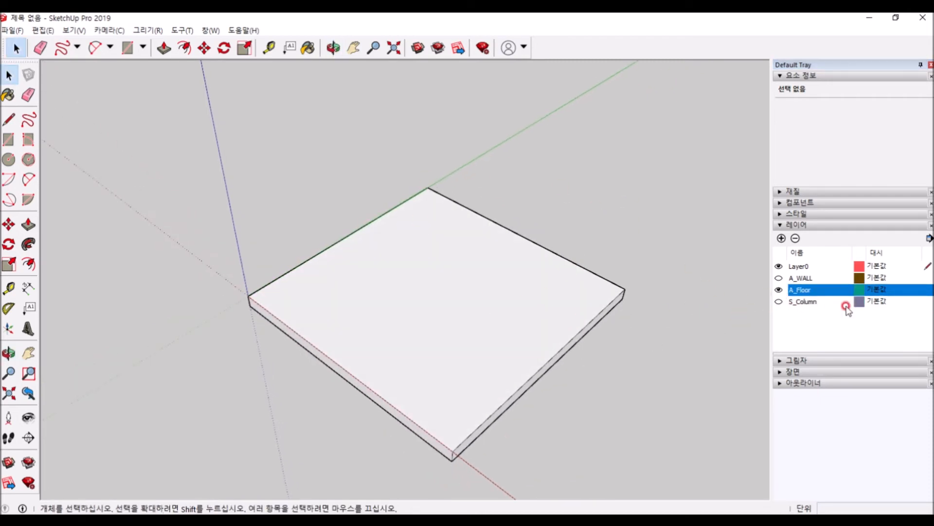
left_click(778, 301)
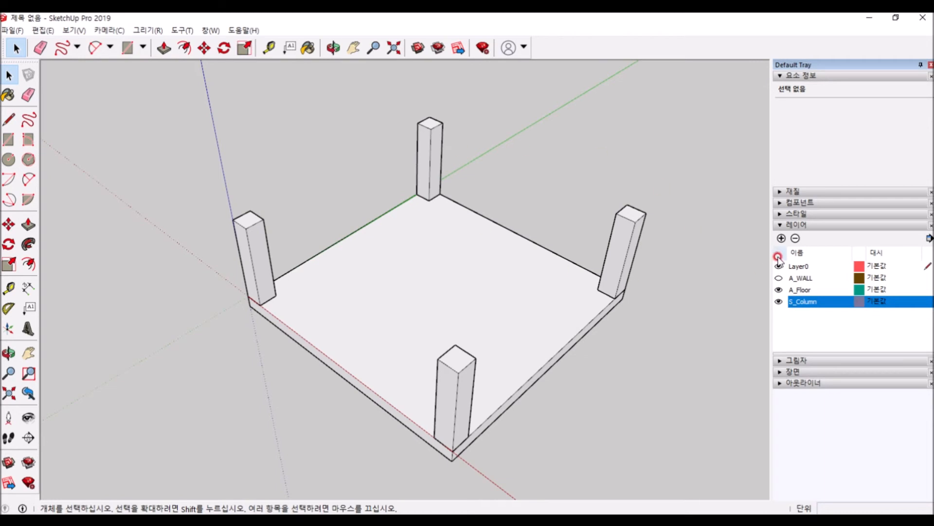
left_click(779, 278)
middle_click_drag(467, 202, 550, 403)
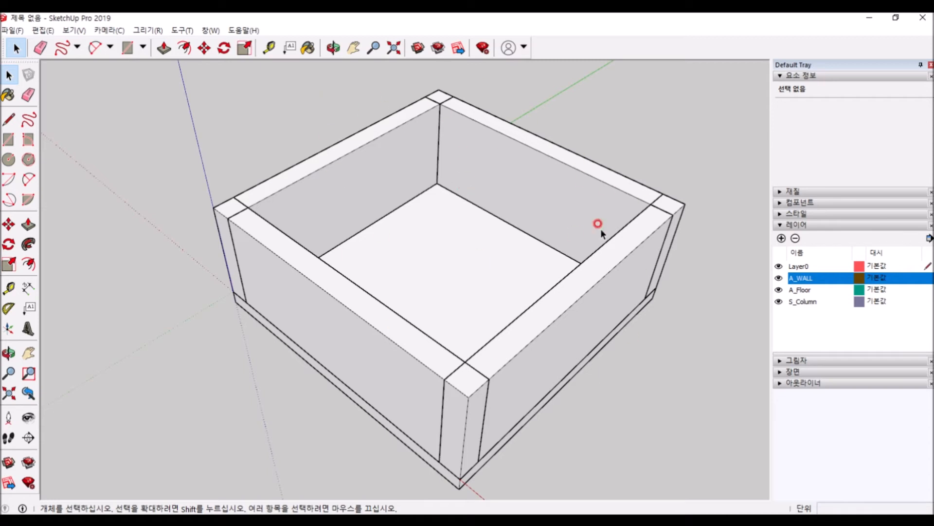
scroll(494, 208, "down", 3)
scroll(545, 233, "up", 3)
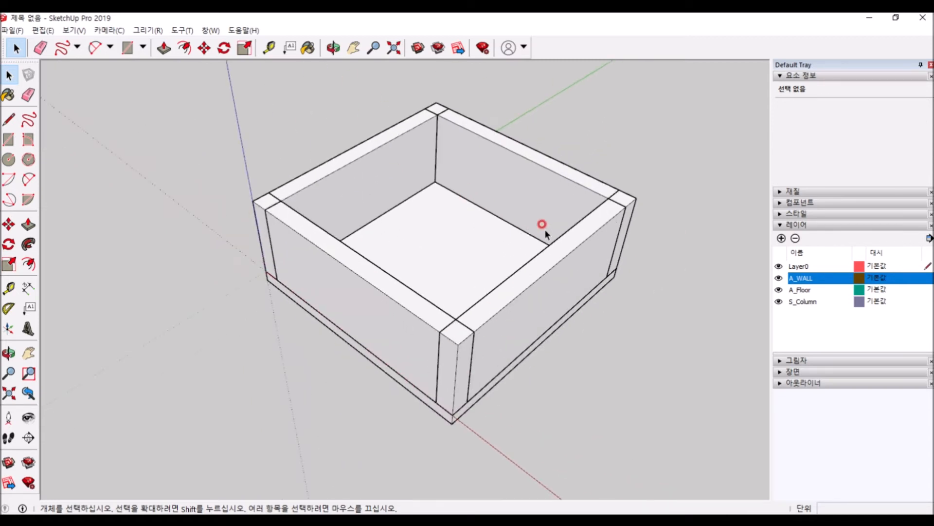
middle_click_drag(658, 259, 631, 252, "shift")
scroll(495, 130, "up", 3)
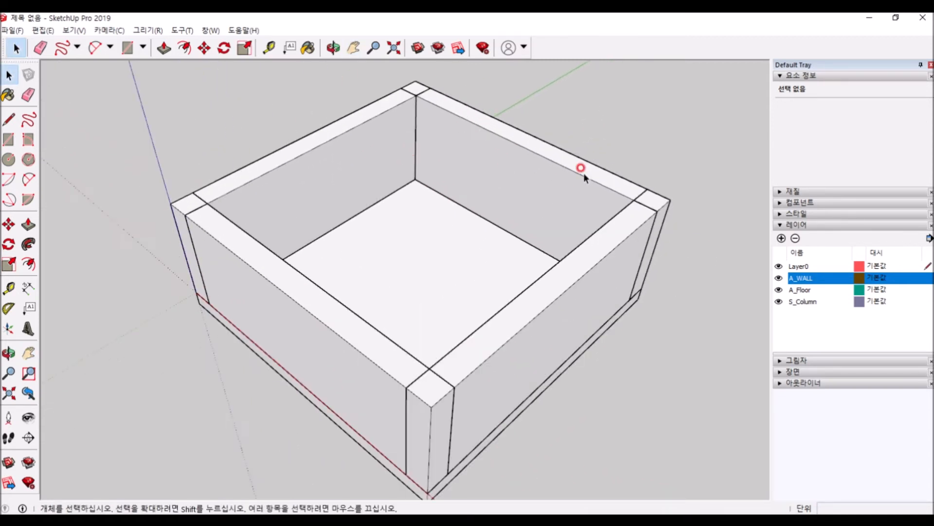
scroll(439, 196, "down", 3)
scroll(402, 205, "up", 4)
scroll(404, 120, "down", 2)
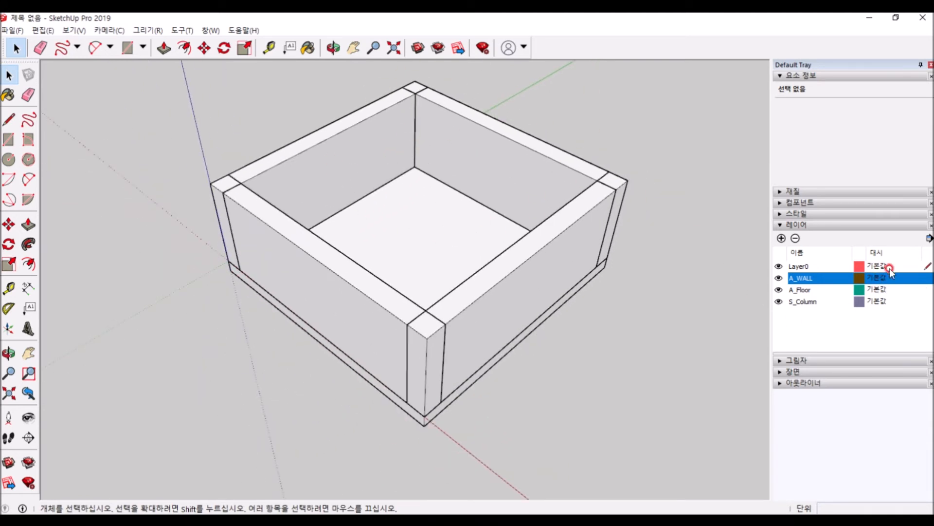
Step: Make A_WALL the active drawing layer
left_click(927, 278)
left_click(930, 283)
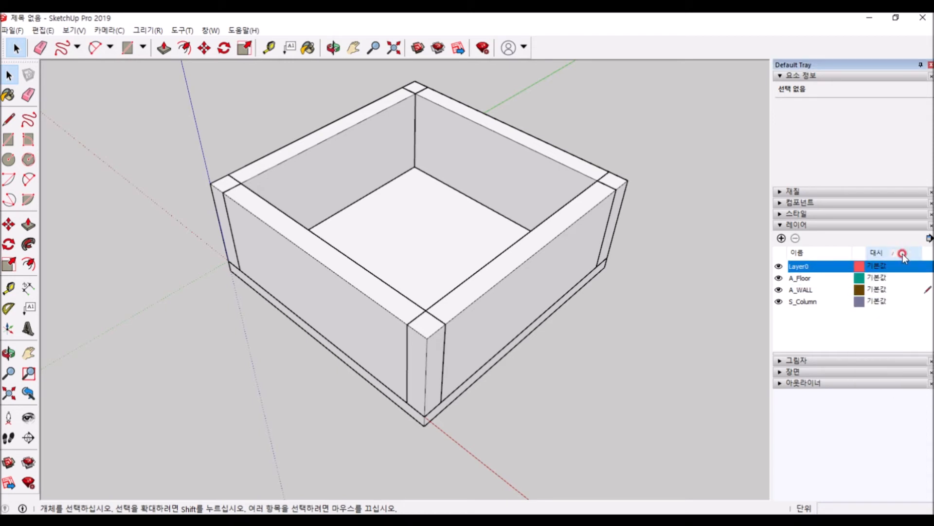
Step: Review the dash options for the layers and assign a dashed line style to the S_Column layer
left_click(895, 252)
left_click(886, 255)
left_click(892, 278)
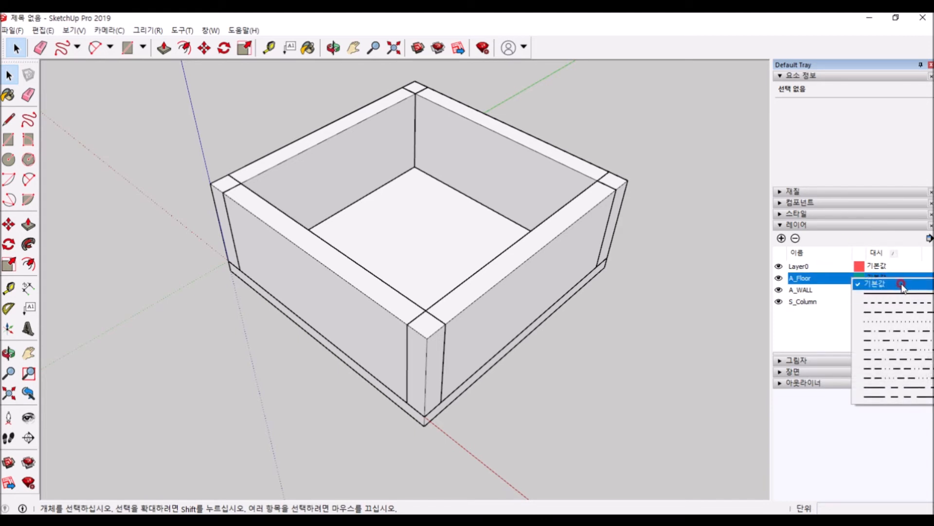
left_click(902, 287)
left_click(876, 302)
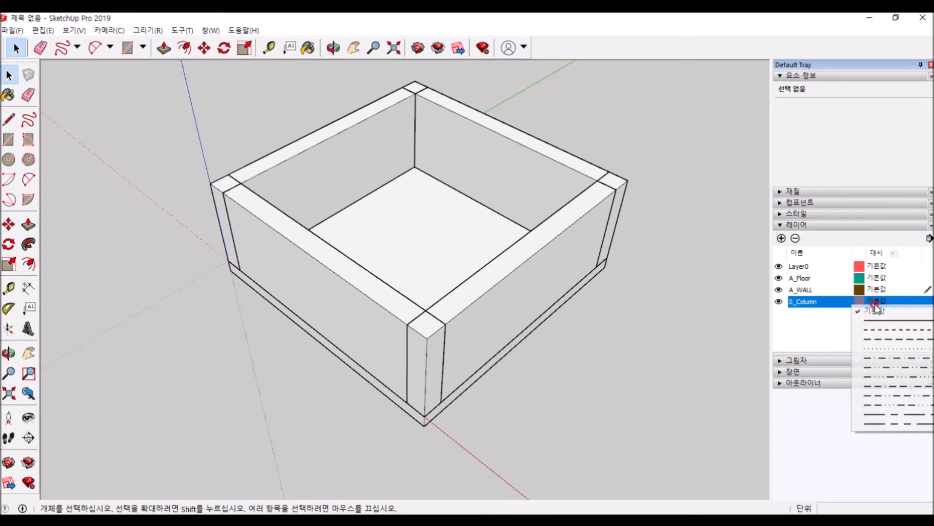
left_click(895, 338)
Step: Hide A_Floor, toggle S_Column off and on, and make S_Column the active layer
middle_click_drag(451, 352, 658, 275)
left_click(778, 278)
left_click(778, 302)
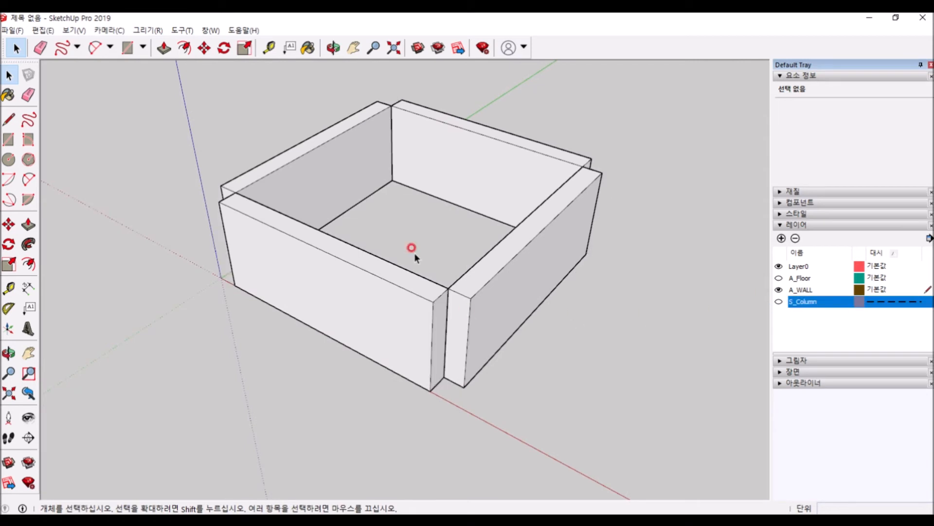
left_click(779, 303)
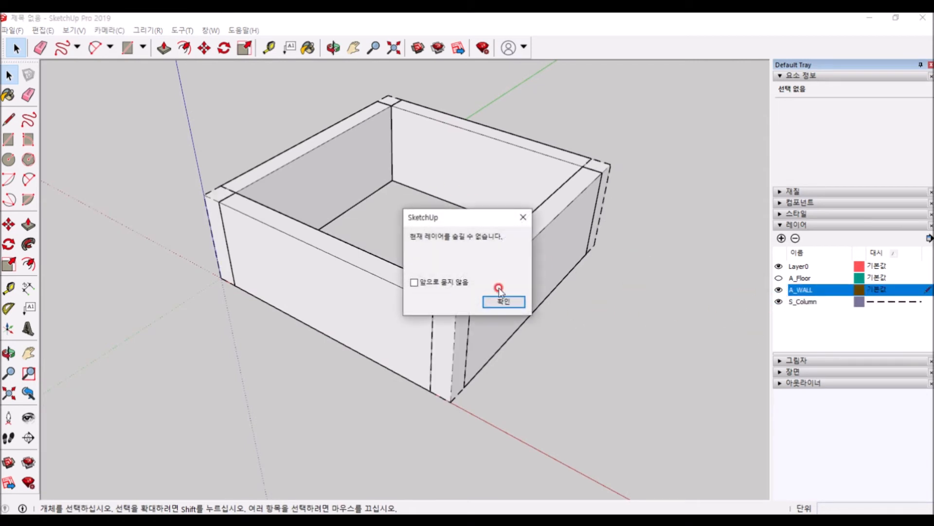
left_click(519, 300)
left_click(928, 302)
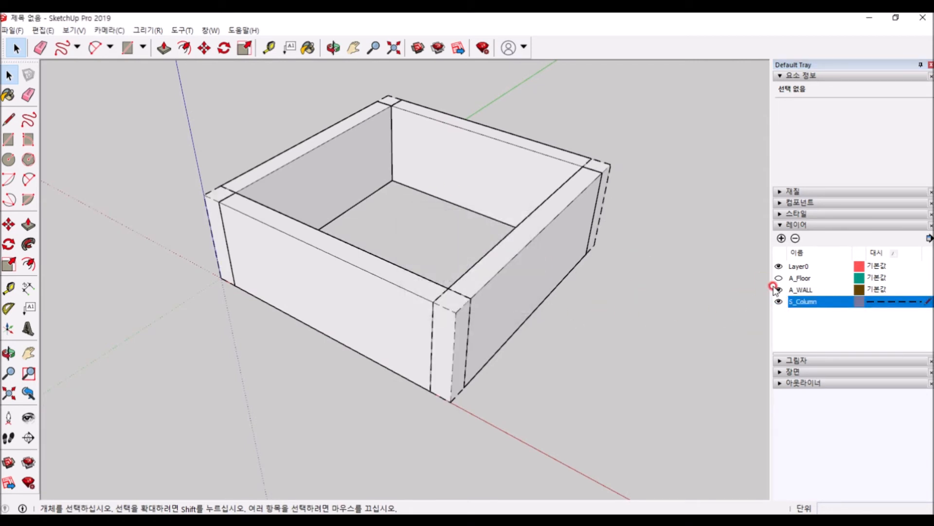
Step: Hide A_WALL and examine the dashed edges of the four columns up close
left_click(778, 290)
scroll(590, 344, "up", 1)
scroll(599, 158, "up", 5)
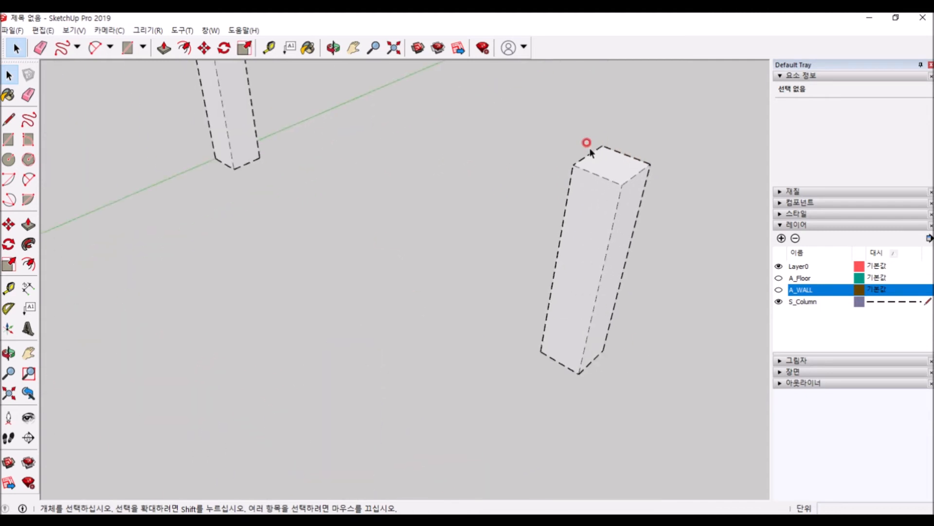
scroll(594, 294, "down", 5)
scroll(229, 99, "up", 2)
scroll(252, 263, "down", 4)
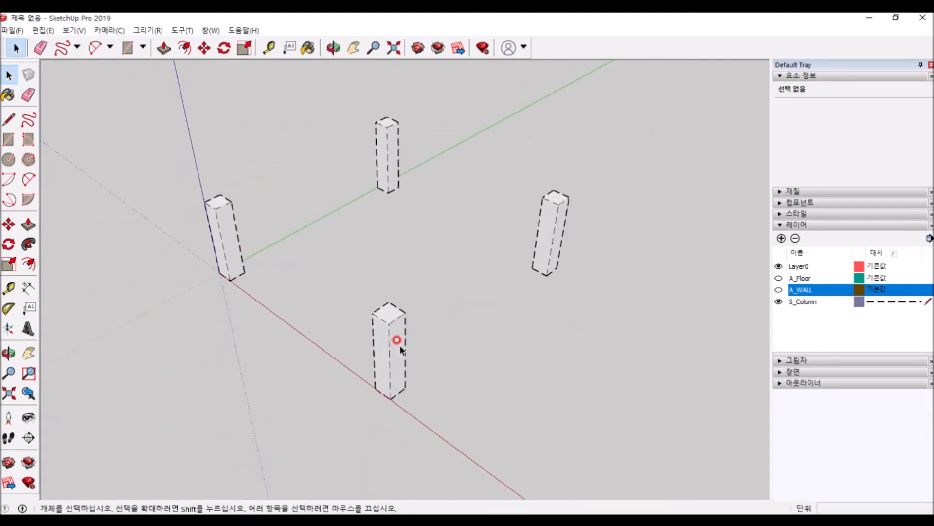
Step: Show A_WALL and A_Floor briefly, then hide both again to compare the dashed columns with the full model
left_click(779, 290)
left_click(778, 277)
left_click(778, 278)
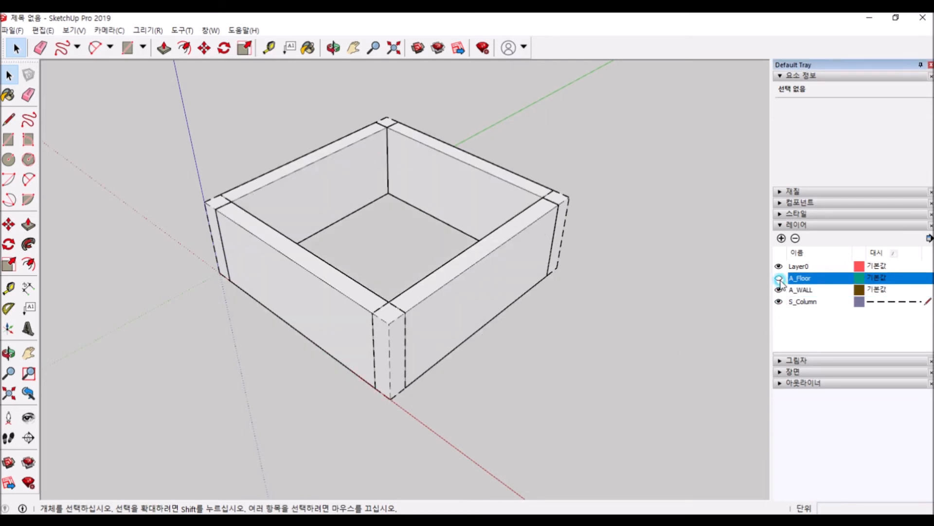
left_click(778, 290)
middle_click_drag(460, 375, 396, 176)
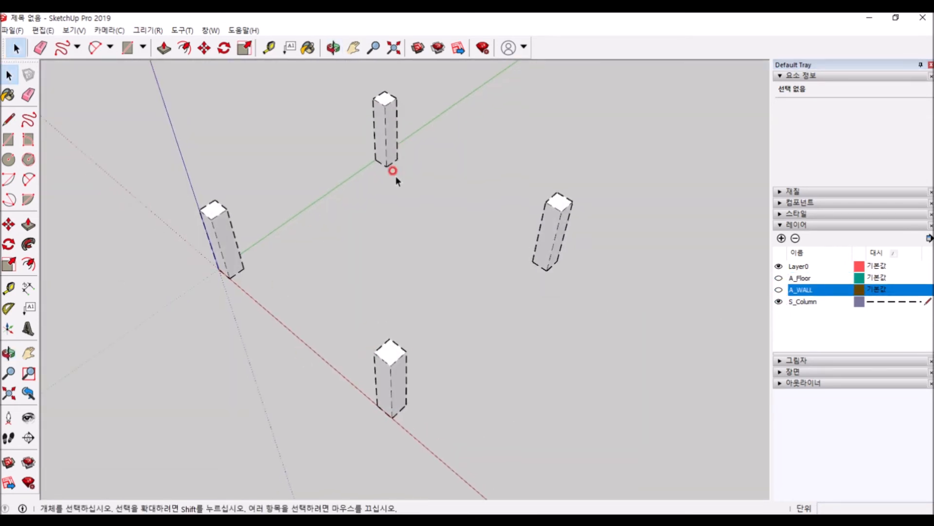
Step: Compare the S_Column layer's default line style with a long-dash style and return it to 기본값
left_click(895, 302)
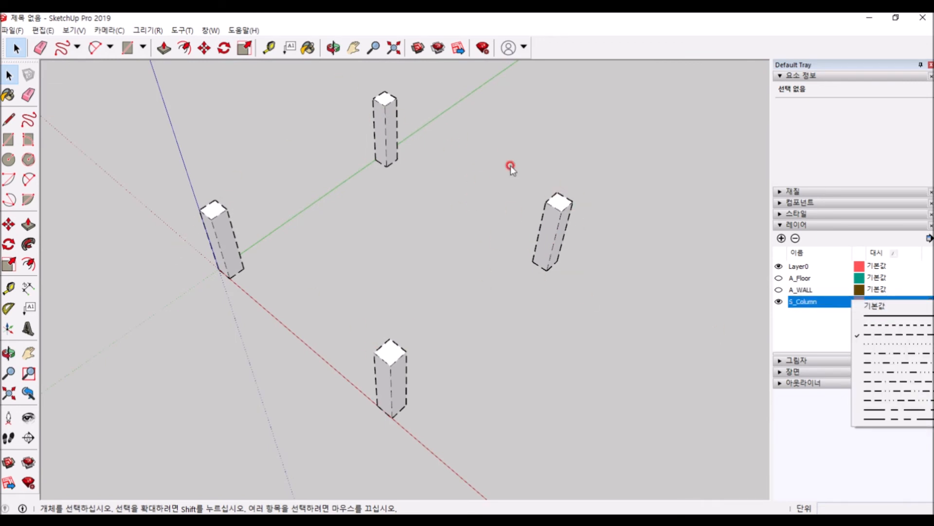
left_click(874, 305)
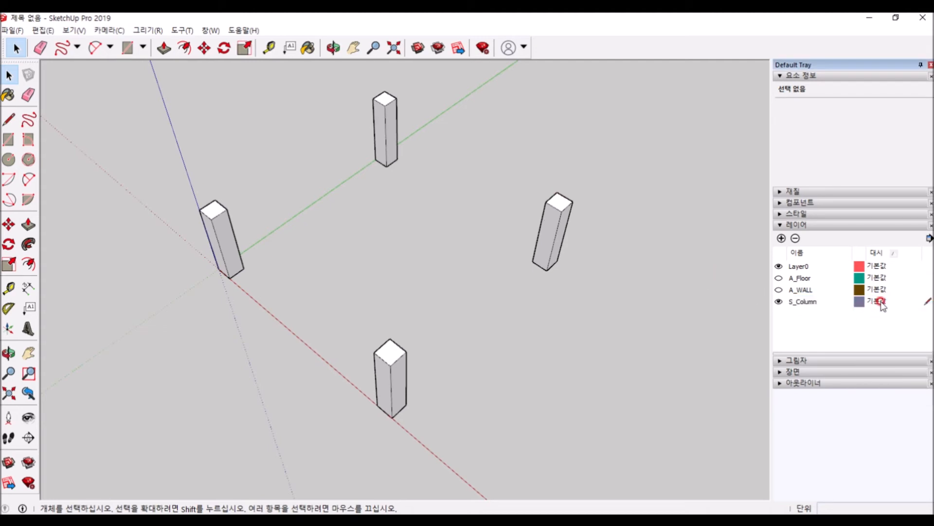
left_click(873, 302)
left_click(897, 416)
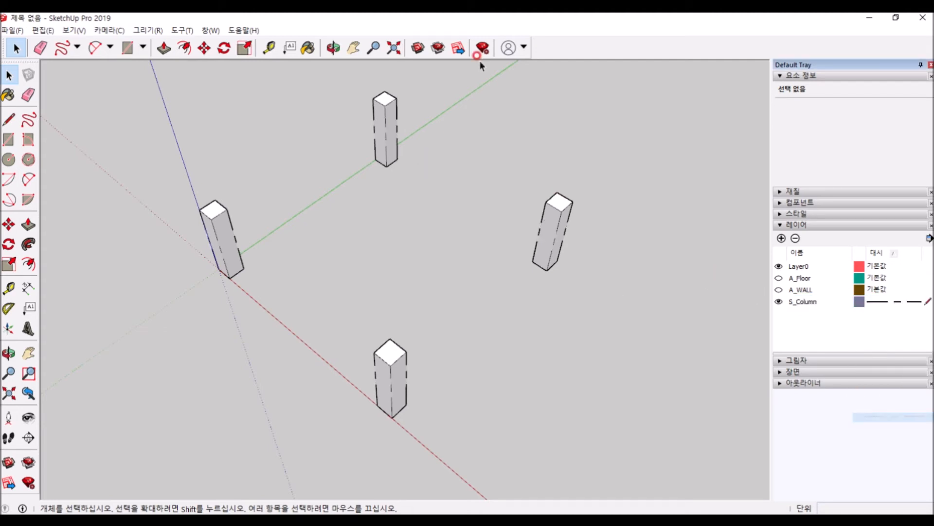
left_click(895, 302)
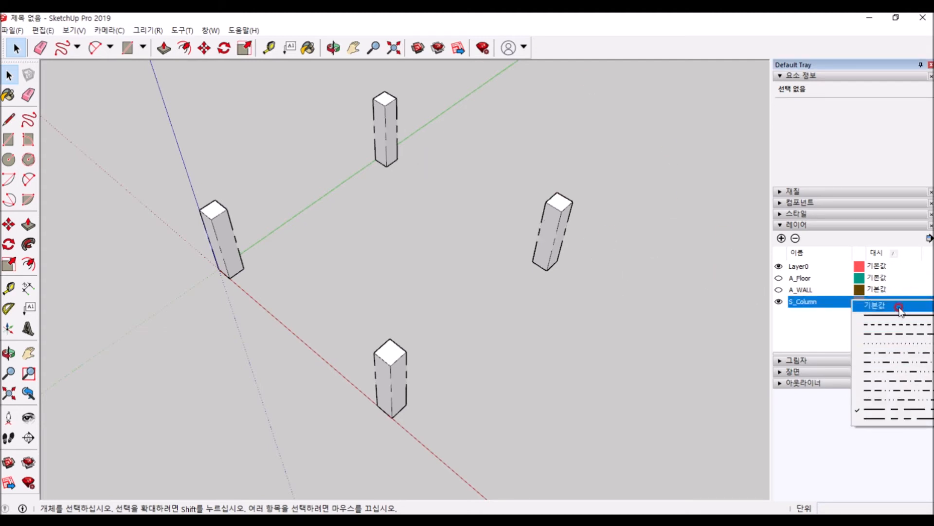
left_click(898, 307)
left_click(902, 302)
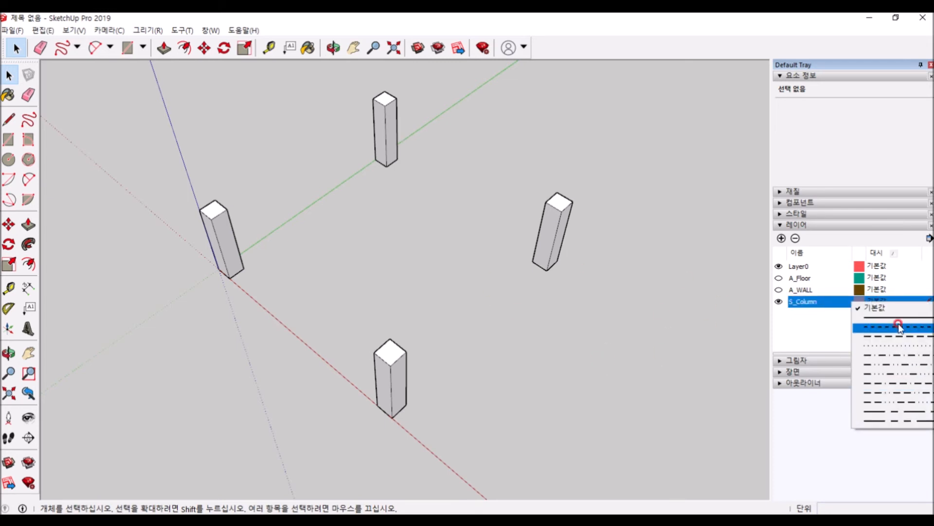
Step: Open one column group, check the layer of its geometry in the entity information, and leave the group
double_click(546, 235)
left_click(554, 232)
left_click(823, 77)
left_click(823, 76)
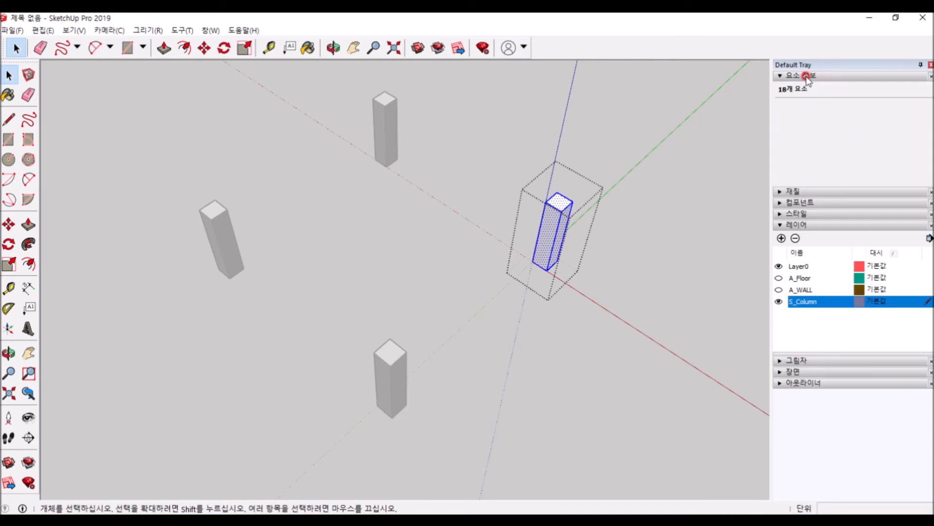
left_click(779, 289)
left_click(876, 301)
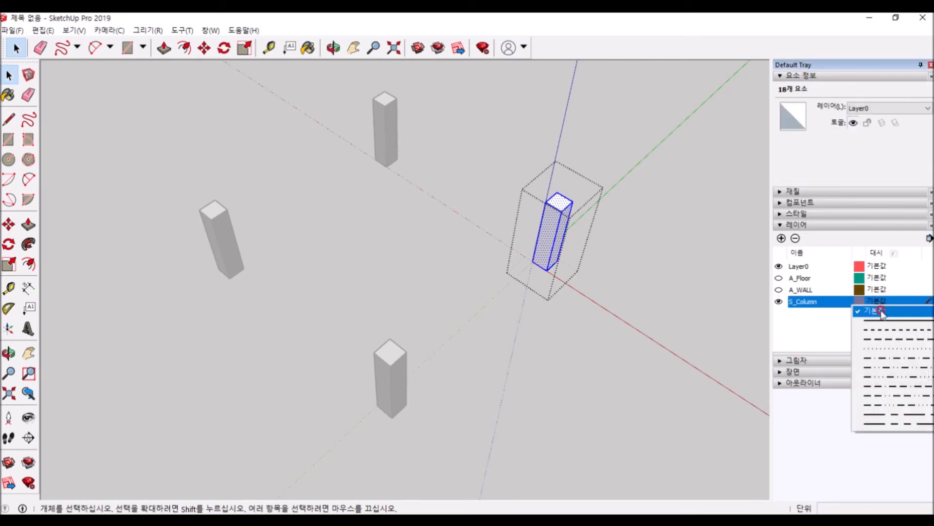
left_click(650, 318)
Step: Apply a dashed line style to the S_Column layer and make A_WALL and A_Floor visible
left_click(879, 303)
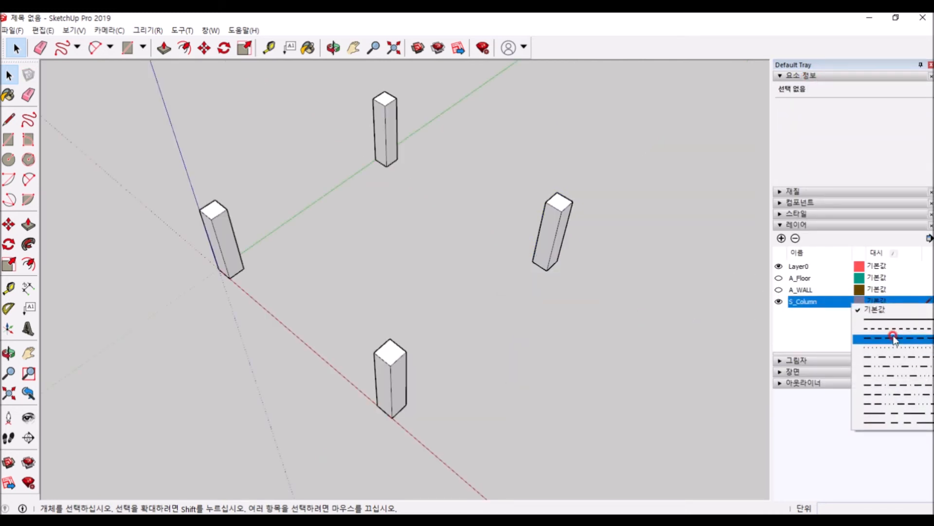
left_click(895, 340)
left_click(778, 289)
left_click(779, 278)
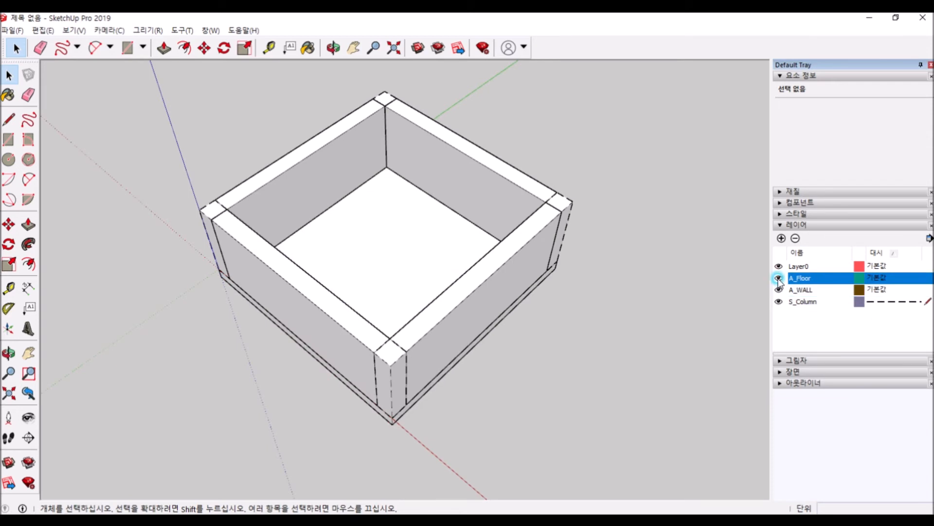
Step: Reset the S_Column layer's dash style to 기본값 and make Layer0 the active layer
left_click(895, 301)
left_click(881, 314)
middle_click_drag(464, 240, 414, 233)
scroll(368, 211, "down", 3)
scroll(367, 210, "up", 3)
left_click(930, 266)
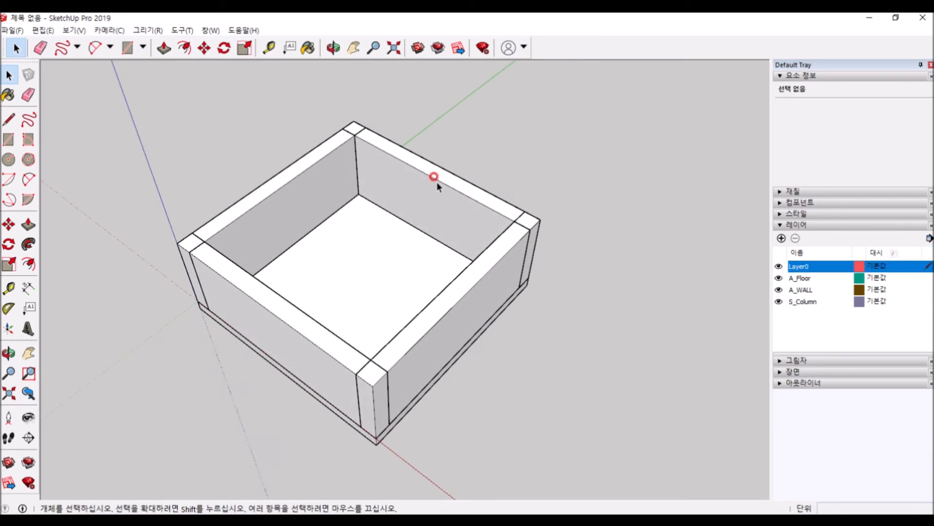
Step: Draw a rectangle on the ground beside the walled model
scroll(437, 183, "down", 2)
key("r")
left_click(553, 401)
left_click(690, 361)
key("space")
scroll(682, 364, "down", 2)
middle_click_drag(674, 367, 519, 306, "shift")
scroll(511, 308, "up", 1)
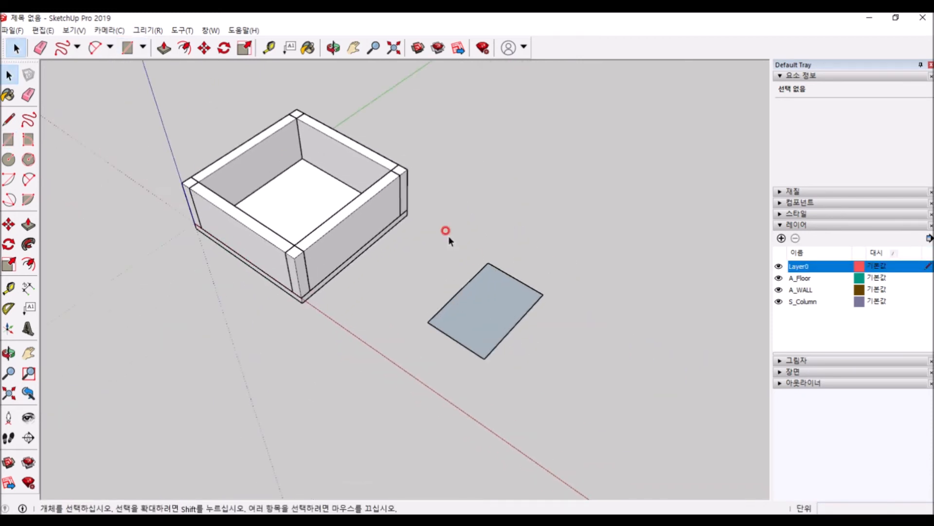
scroll(552, 290, "up", 1)
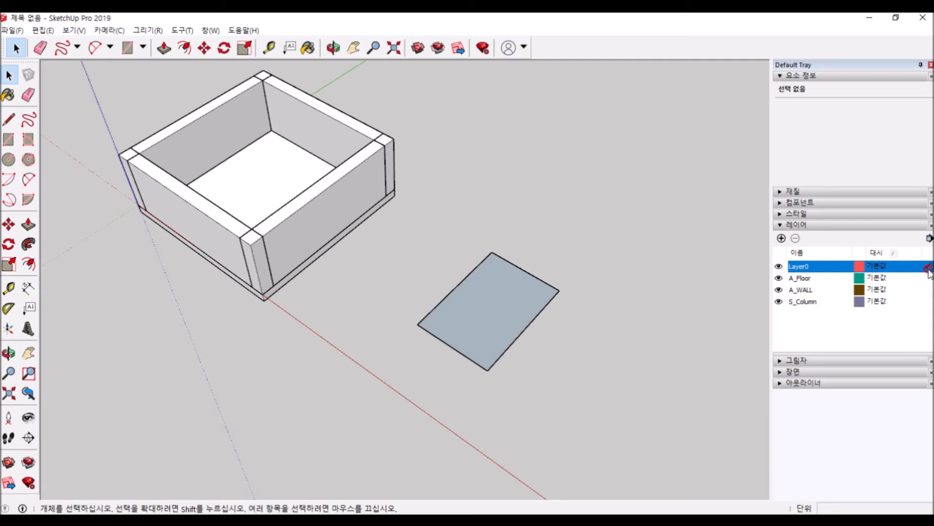
Step: Add a second rectangle and a narrower third one near the first, selecting them to check their layer
key("ctrl+v")
left_click(603, 387)
scroll(562, 380, "down", 1)
left_click(865, 109)
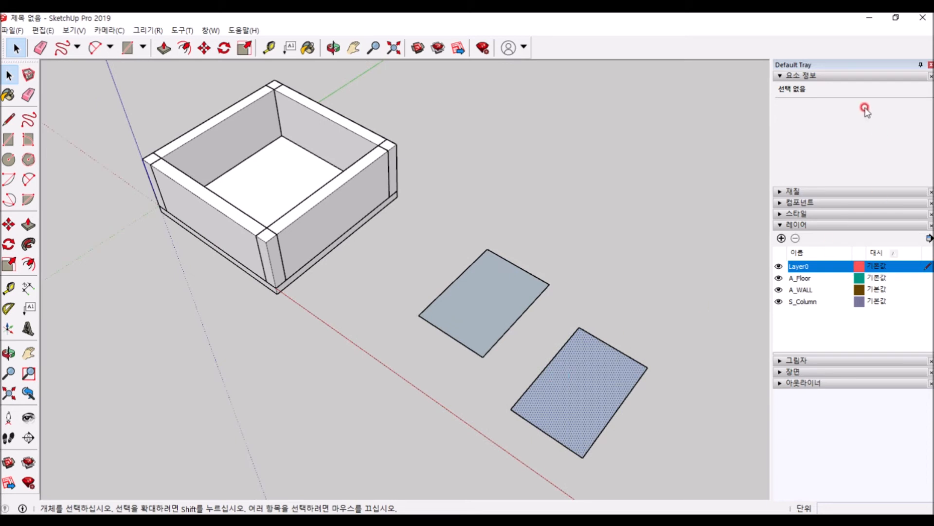
key("r")
left_click_drag(578, 284, 684, 223)
key("space")
double_click(659, 240)
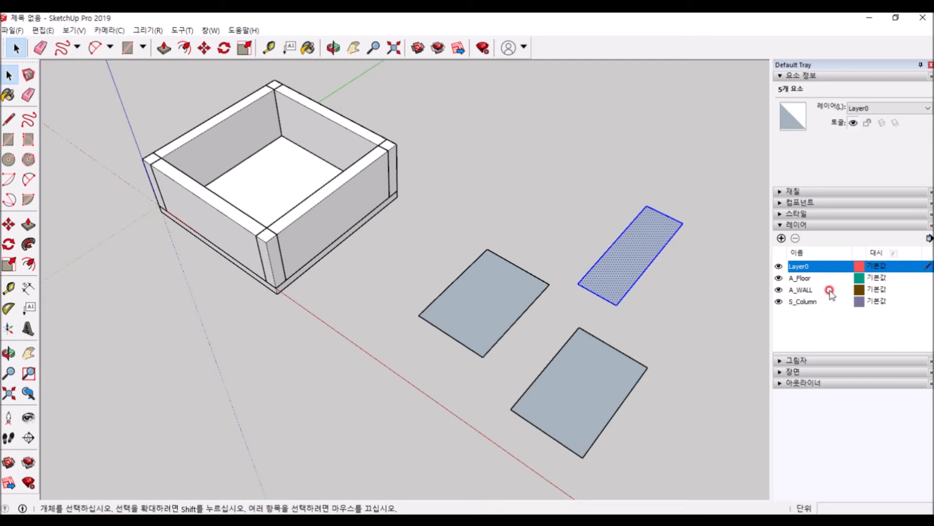
Step: Make A_Floor the active layer, draw a rectangle about 2182 × 4947 mm, and check its face's layer
left_click(929, 278)
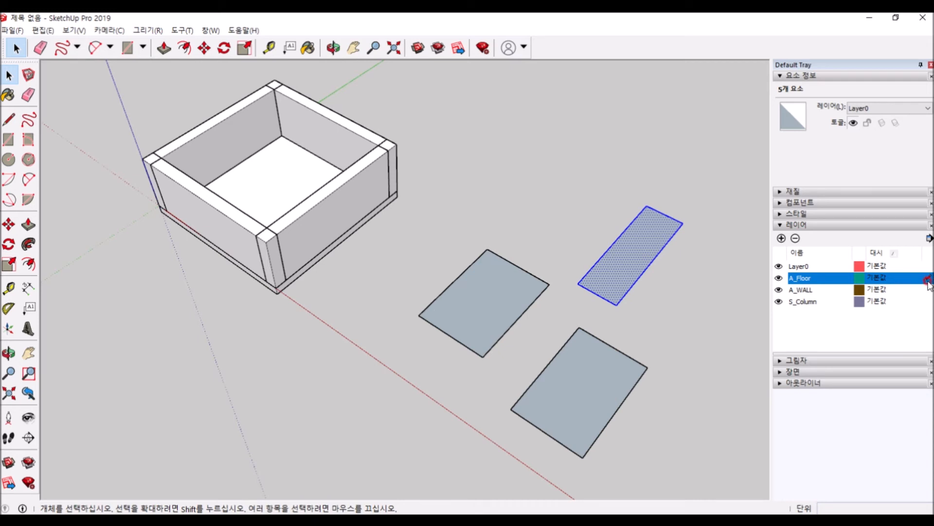
scroll(351, 183, "down", 3)
left_click(583, 320)
key("r")
left_click(564, 345)
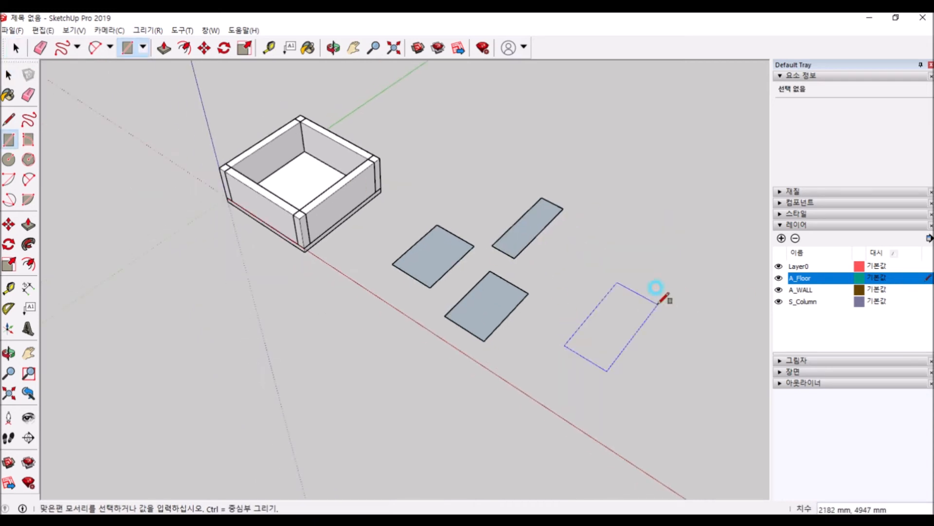
left_click(658, 305)
key("space")
left_click(604, 325)
left_click(929, 96)
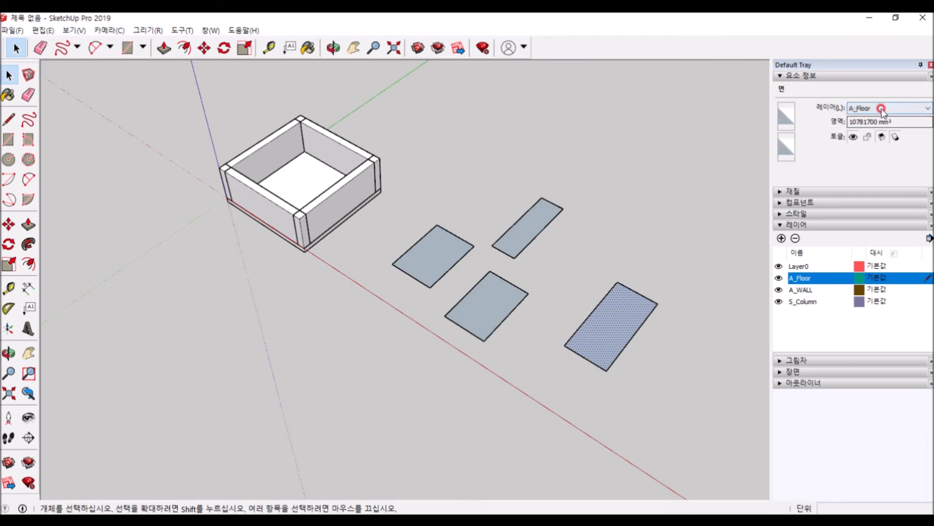
Step: Draw a larger rectangle behind the others and select its face and edges to check their layer
key("r")
left_click(591, 235)
left_click(712, 193)
key("space")
double_click(671, 213)
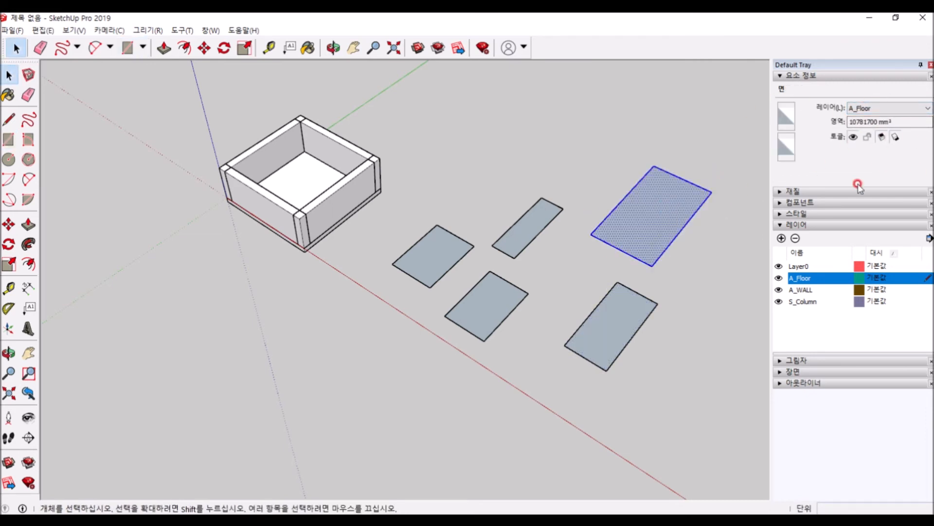
left_click(925, 112)
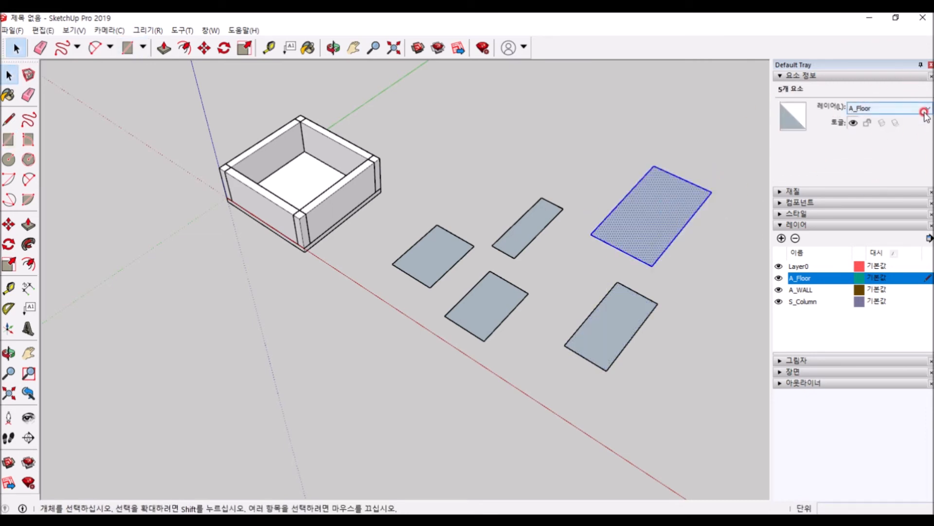
Step: Switch the active layer repeatedly among A_WALL, S_Column and A_Floor
left_click(925, 290)
left_click(487, 251)
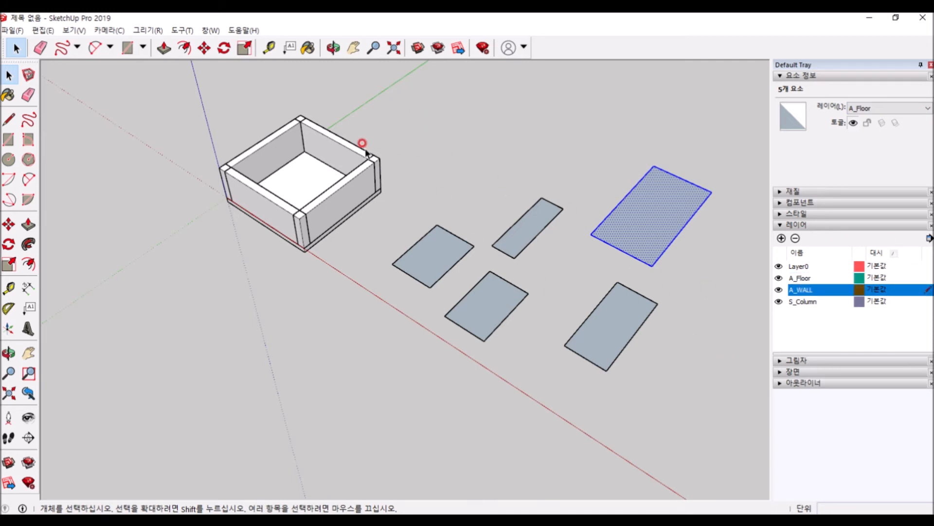
middle_click_drag(369, 152, 746, 237)
left_click(930, 301)
left_click(929, 278)
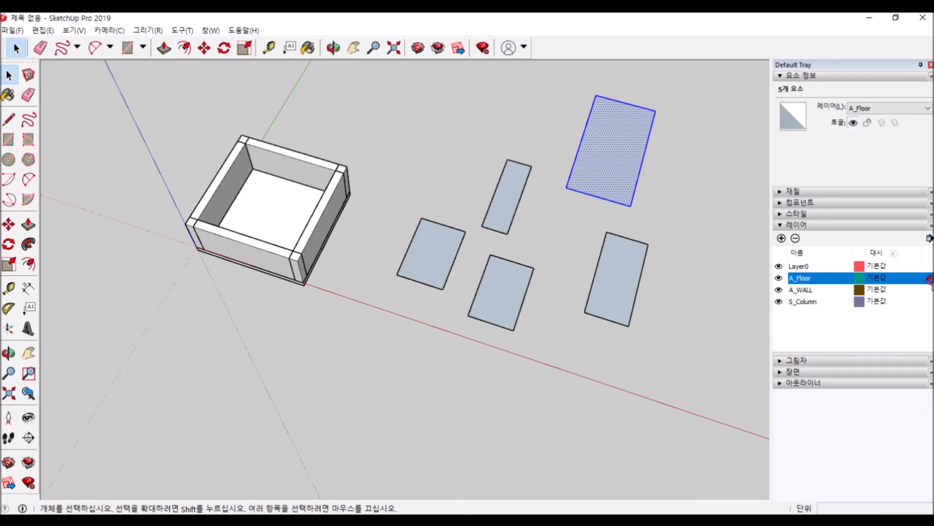
left_click(930, 290)
left_click(930, 300)
left_click(929, 279)
left_click(929, 289)
left_click(929, 300)
left_click(929, 278)
left_click(929, 289)
left_click(929, 300)
left_click(929, 279)
Step: Make Layer0 the active layer and Push/Pull the largest loose rectangle up into a thin slab
middle_click_drag(613, 261, 602, 182)
left_click(602, 182)
left_click(927, 267)
double_click(586, 181)
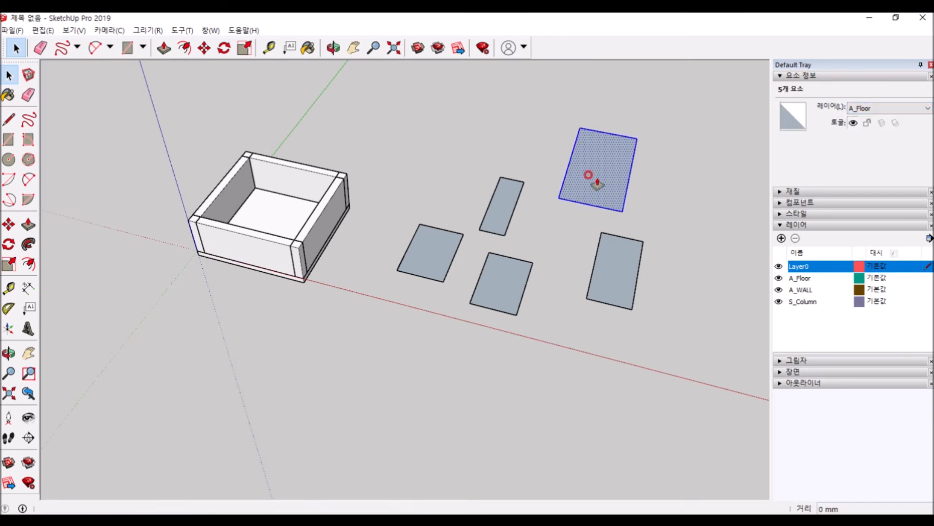
key("p")
left_click_drag(597, 177, 597, 169)
key("space")
Step: Assign all of the slab's geometry to the A_WALL layer and reselect the slab to check it
double_click(610, 146)
left_click(610, 147)
left_click(872, 109)
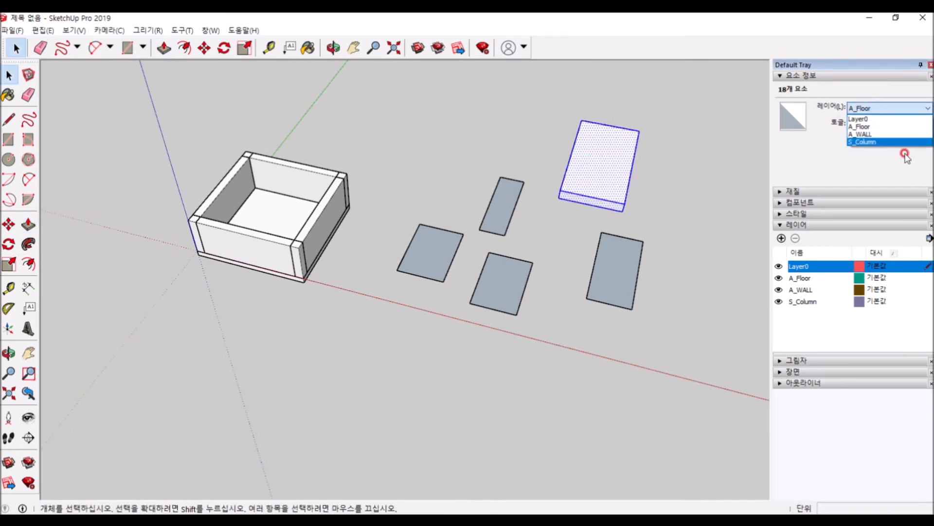
left_click(868, 132)
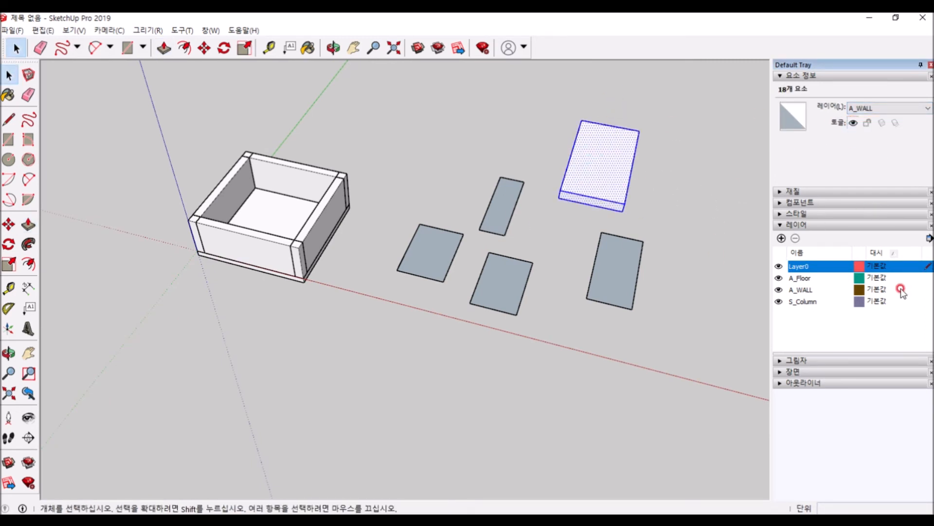
middle_click_drag(553, 161, 603, 165)
left_click(607, 170)
triple_click(620, 191)
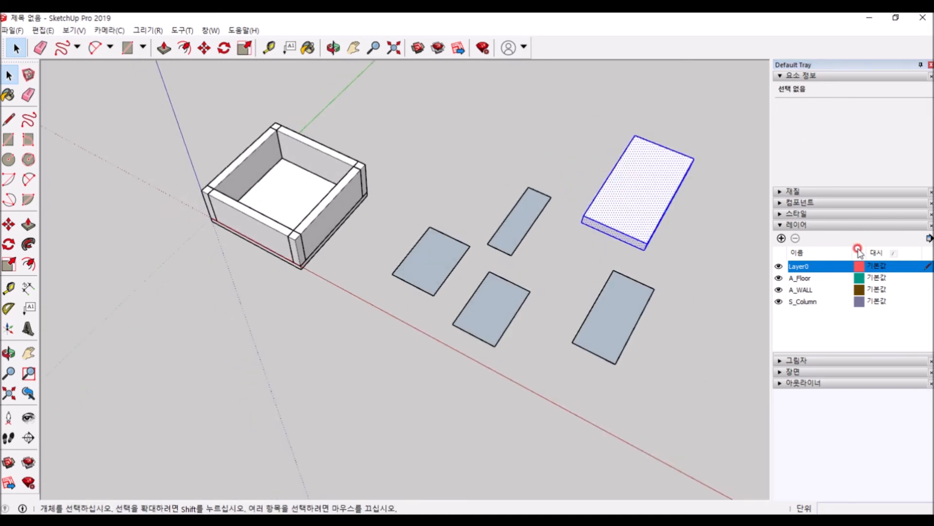
Step: Delete the loose rectangles and the slab beside the walled model
middle_click_drag(449, 205, 417, 92)
left_click_drag(390, 79, 656, 346)
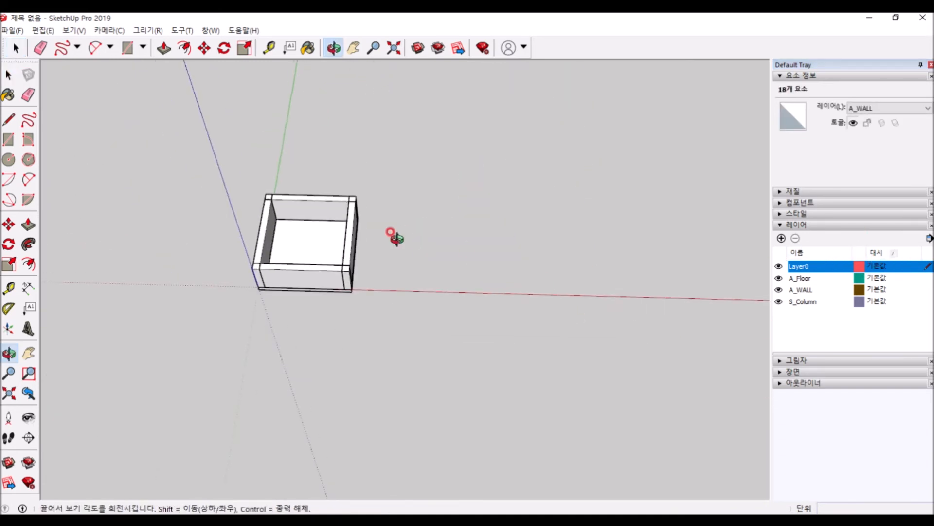
Step: Show the Outliner in place of the layer list and highlight the first group's entry to locate it in the model
middle_click_drag(397, 239, 258, 192)
scroll(247, 188, "up", 3)
left_click(248, 188)
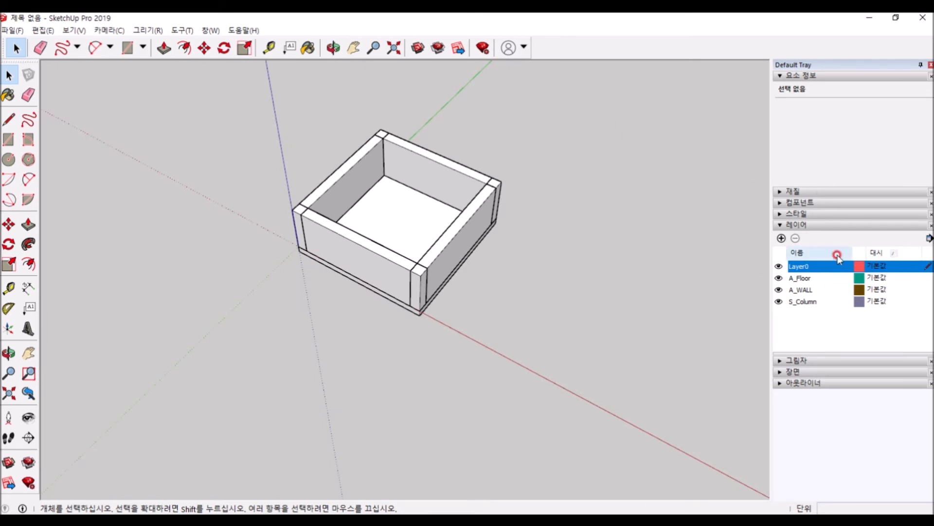
left_click(780, 224)
left_click(779, 258)
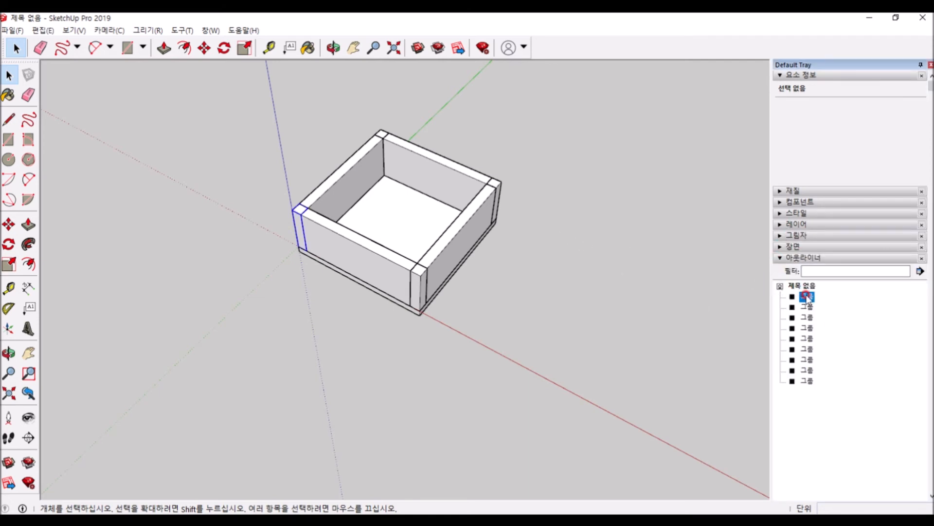
middle_click_drag(538, 282, 545, 187)
scroll(731, 248, "up", 2)
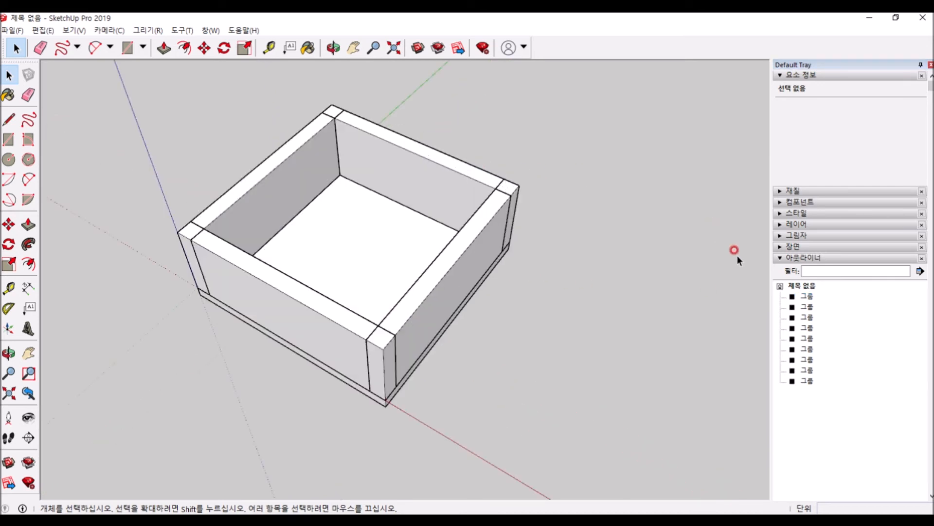
Step: Draw a loose rectangle on the ground beside the walled model and compare the layer list with the Outliner
scroll(422, 219, "down", 4)
key("r")
left_click(490, 356)
left_click(633, 321)
key("space")
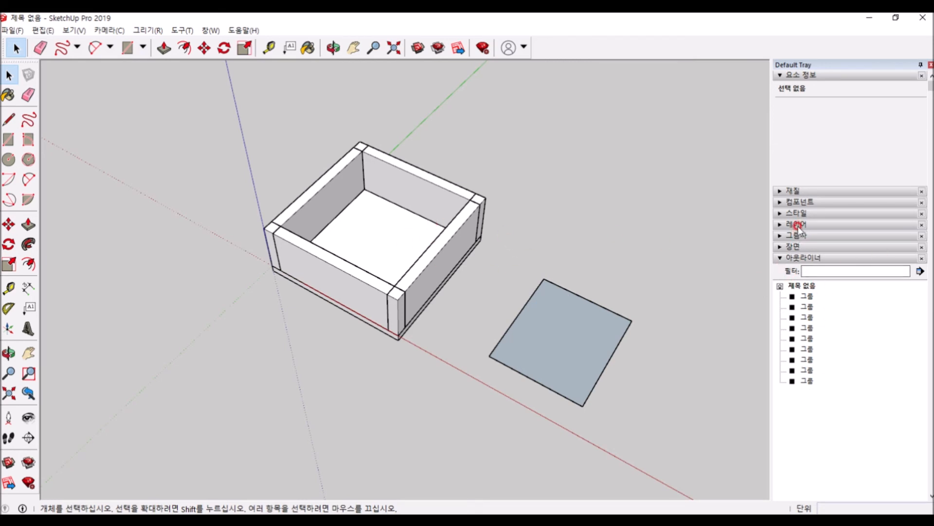
left_click(780, 224)
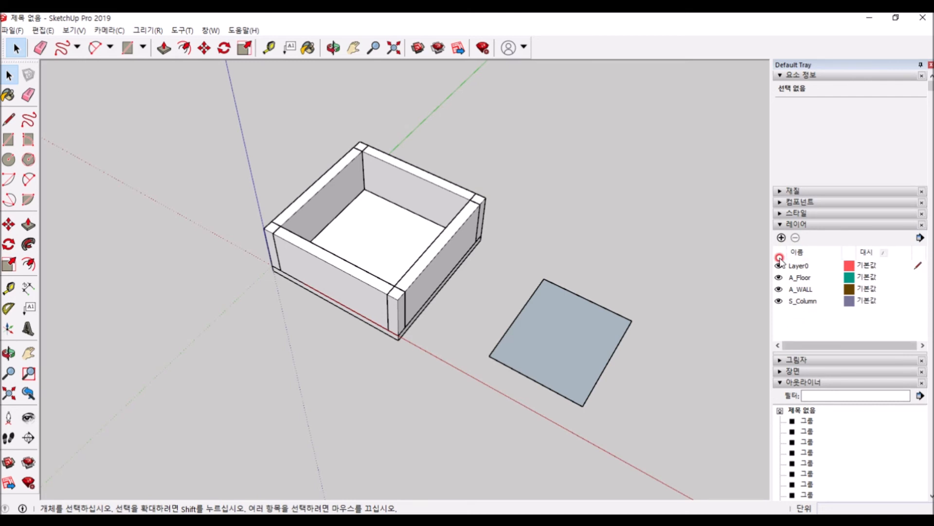
left_click(780, 225)
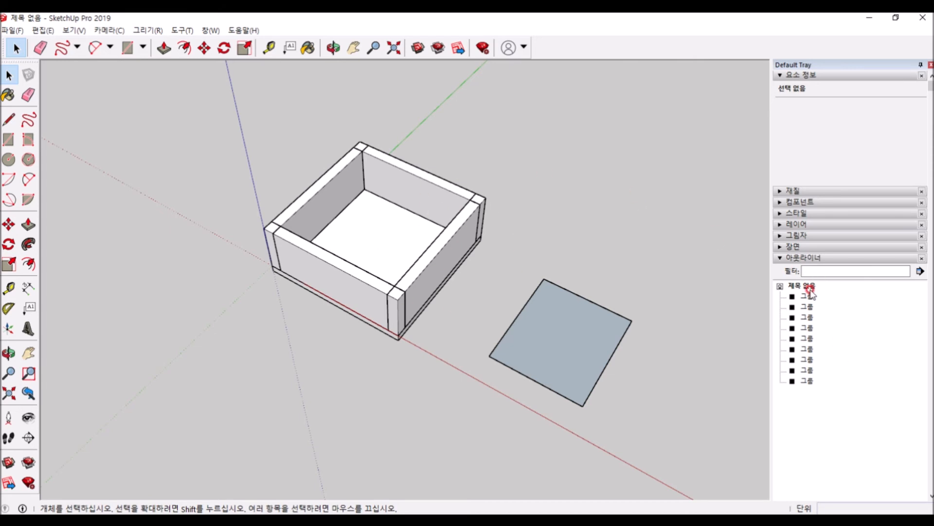
Step: Select individual groups from the Outliner and in the model to match the entries with the columns
left_click(807, 380)
left_click(807, 296)
right_click(804, 307)
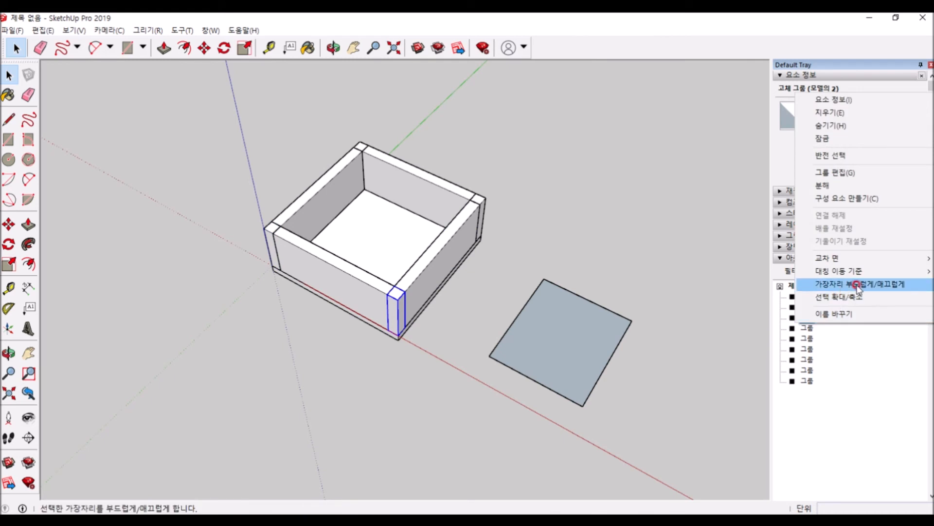
left_click(898, 394)
left_click(499, 306)
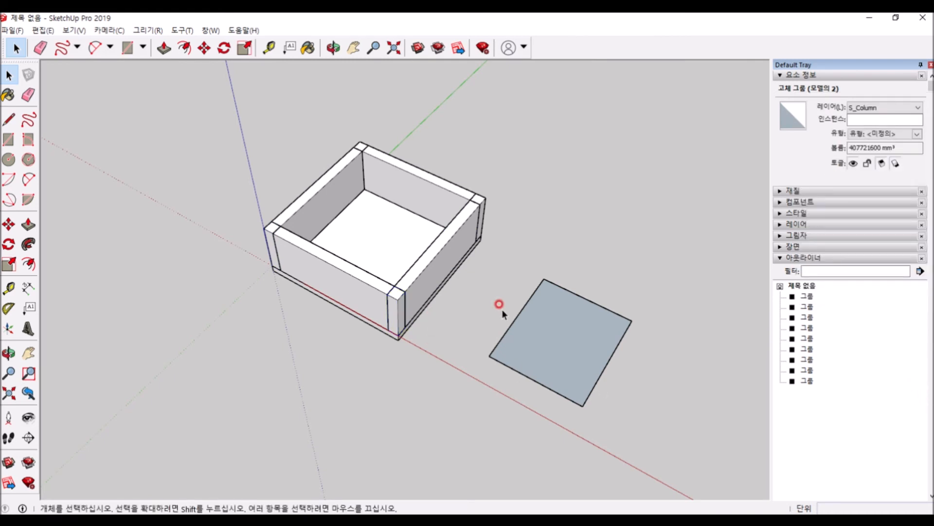
left_click(426, 269)
scroll(405, 305, "up", 3)
left_click(404, 305)
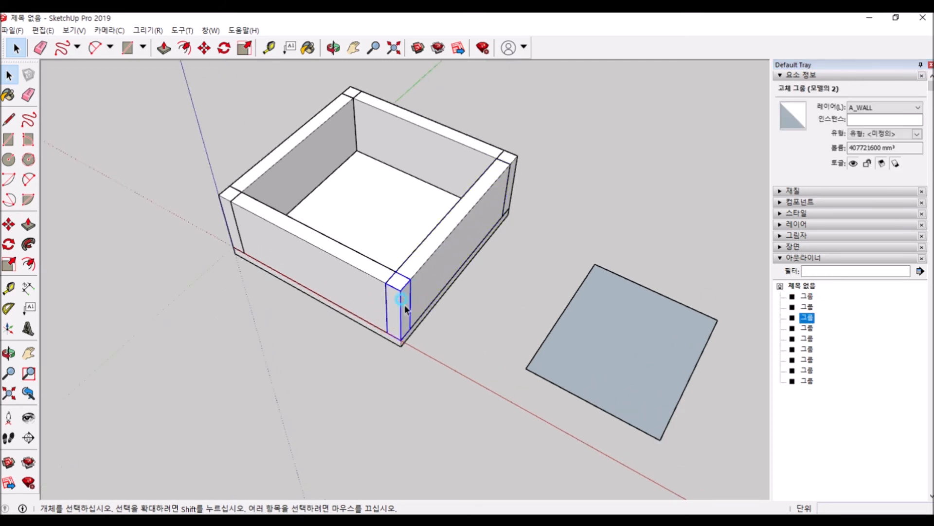
scroll(661, 408, "up", 1)
scroll(268, 219, "down", 3)
left_click(207, 207)
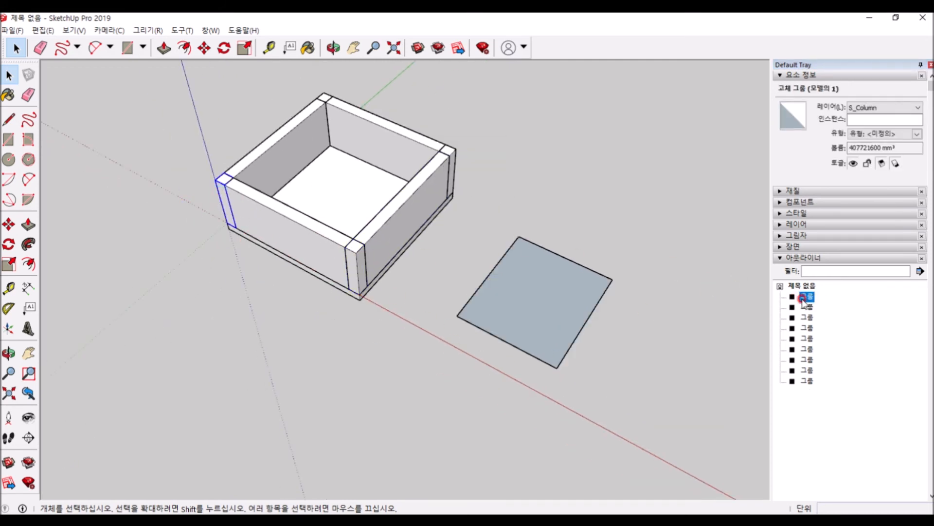
Step: Select the columns, floor and walls one by one in the model to locate each one's Outliner entry
left_click(361, 267)
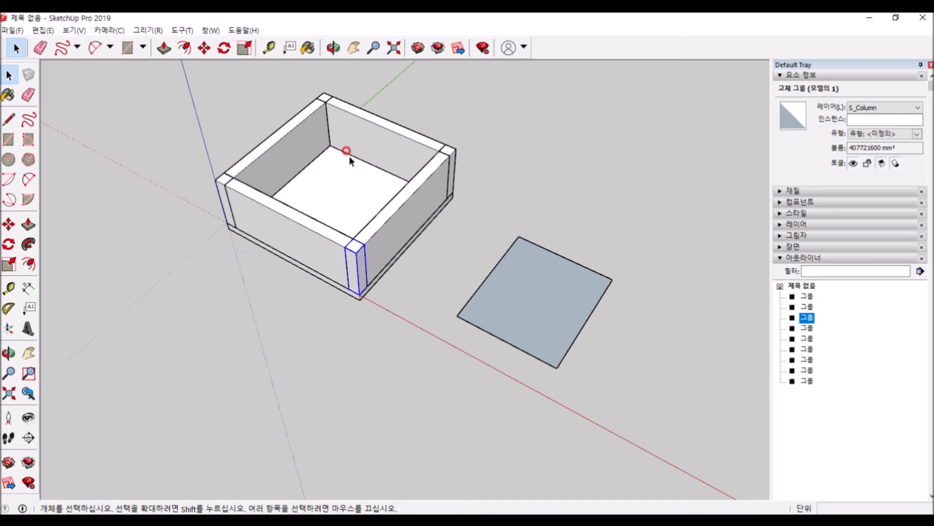
left_click(229, 207)
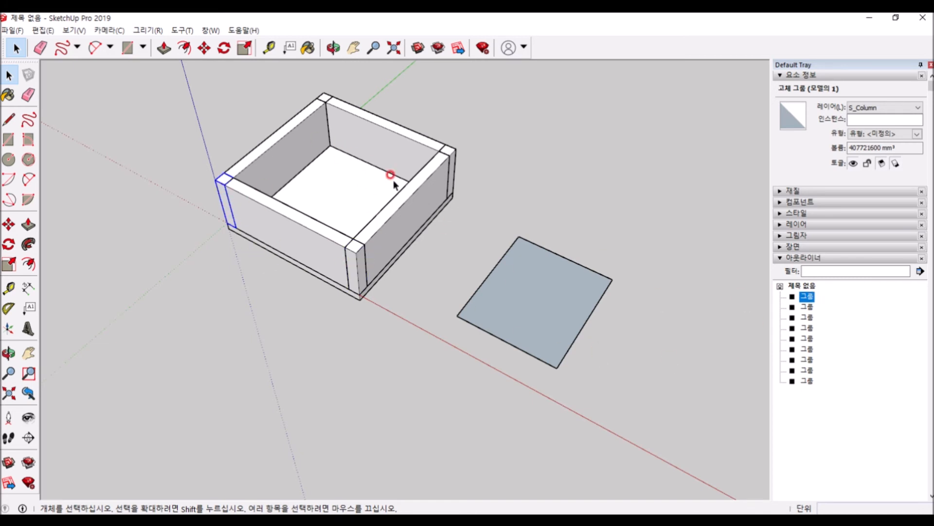
left_click(329, 202)
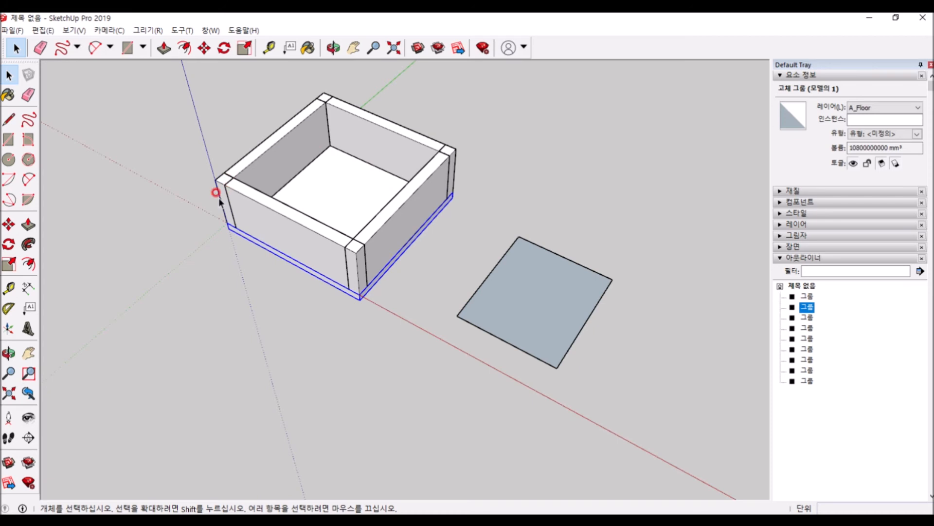
left_click(227, 179)
left_click(346, 170)
left_click(360, 261)
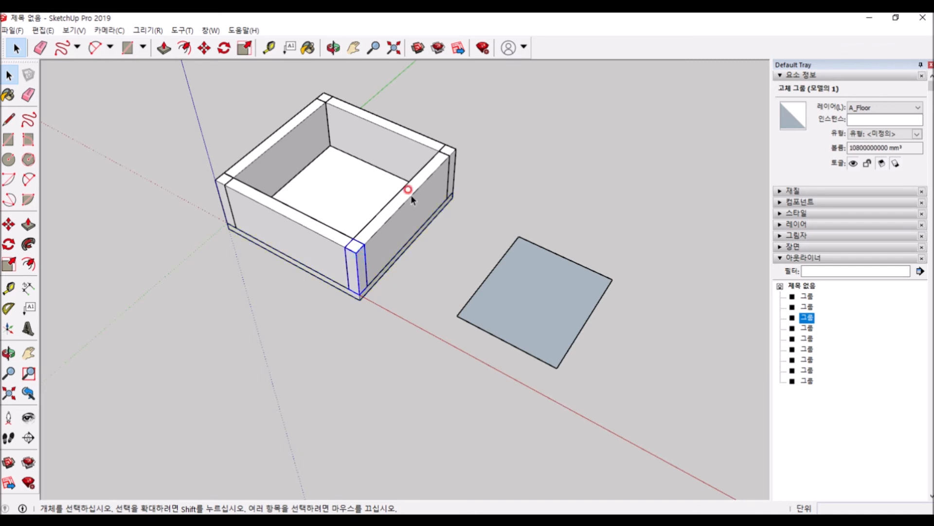
left_click(451, 152)
left_click(225, 179)
left_click(258, 159)
left_click(295, 220)
left_click(457, 221)
left_click(408, 150)
left_click(521, 164)
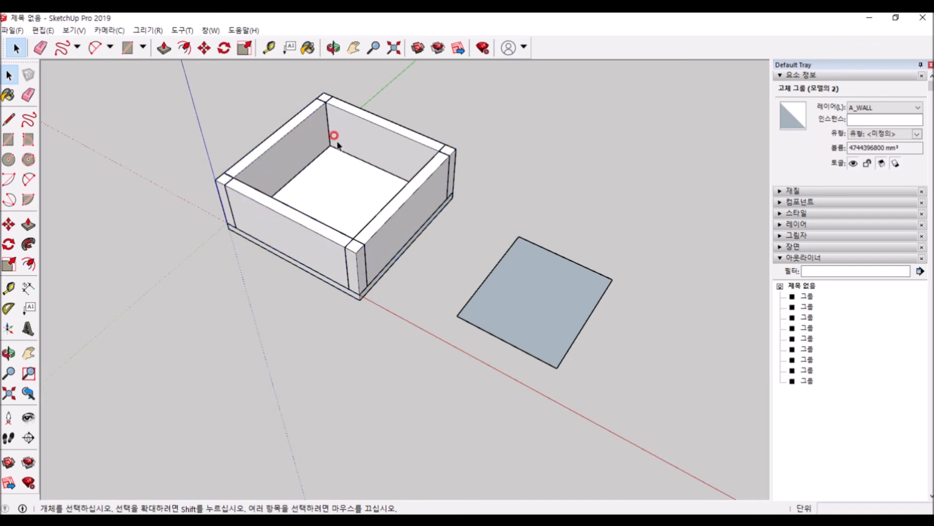
left_click(317, 88)
Step: Open the wall group along the green axis for editing from the Outliner and leave it again
left_click(808, 350)
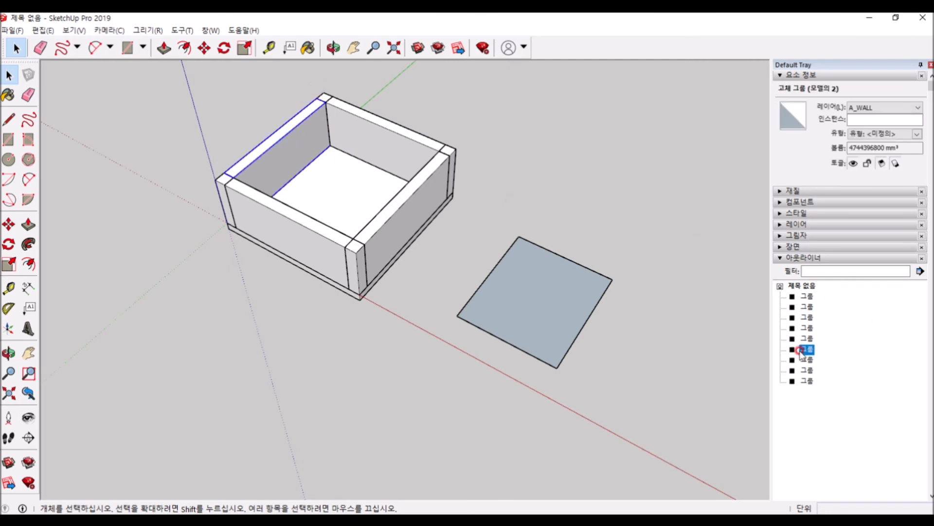
left_click(592, 249)
double_click(809, 350)
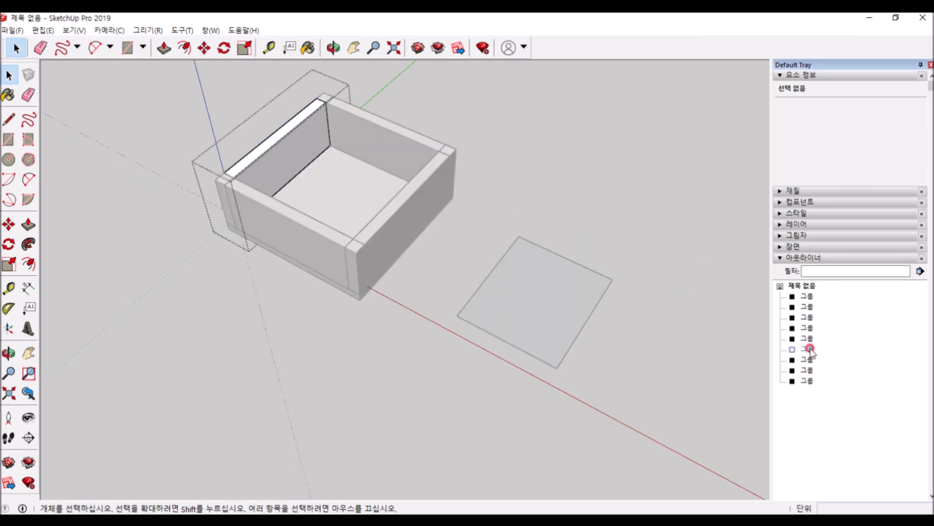
scroll(373, 120, "up", 2)
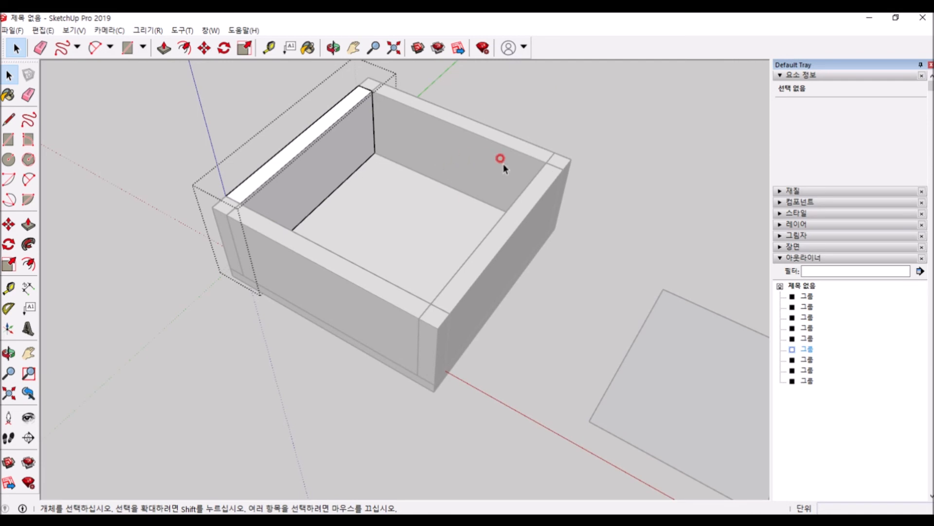
left_click(657, 251)
Step: Erase the wall group along the green axis through the Outliner and undo the deletion
left_click(807, 349)
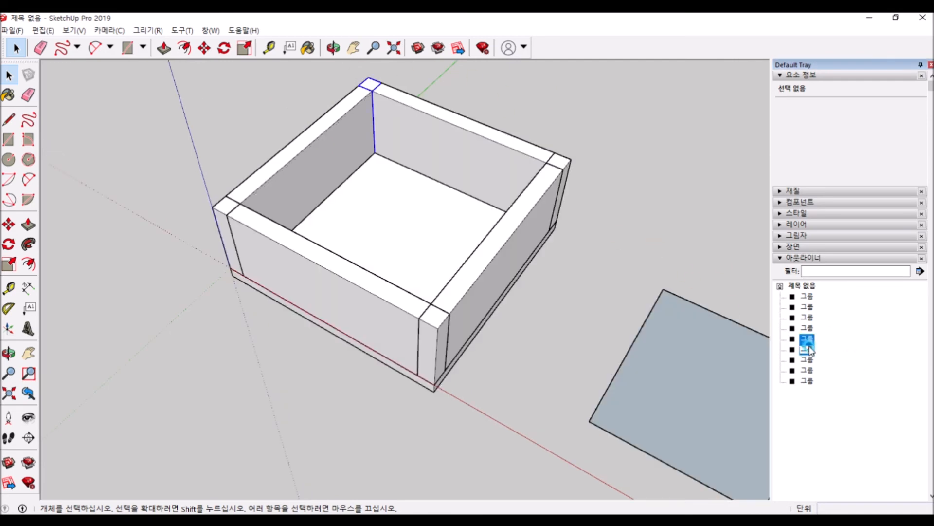
right_click(807, 349)
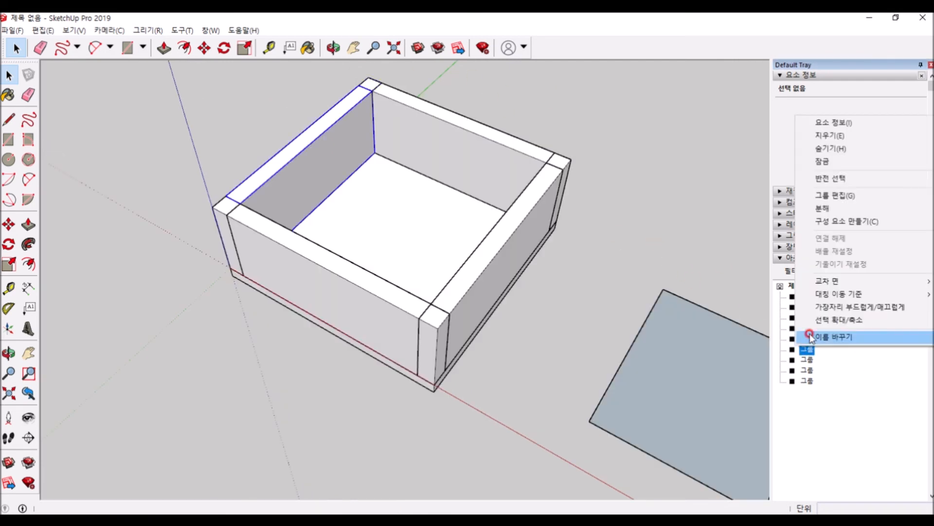
left_click(862, 135)
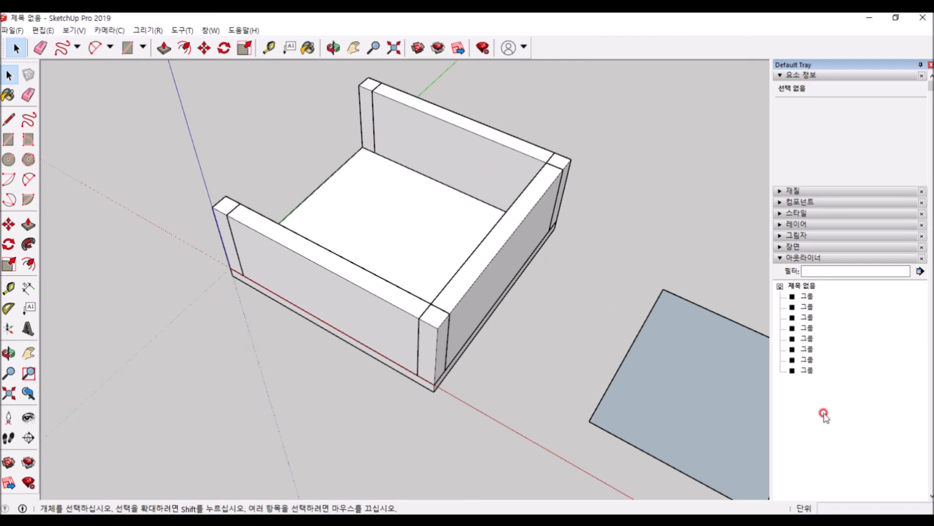
key("ctrl+z")
left_click(807, 381)
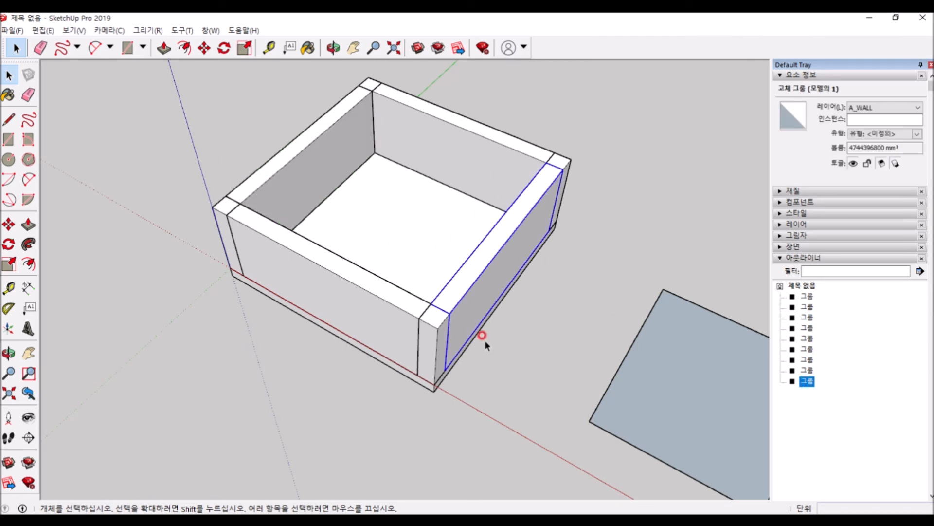
Step: Push/Pull the loose rectangle beside the walled model up into a thin slab
scroll(484, 340, "down", 3)
left_click(535, 300)
key("p")
left_click(554, 319)
left_click(544, 314)
key("space")
Step: Make all of the slab's geometry into a component named A_Floor_#01
triple_click(545, 315)
key("g")
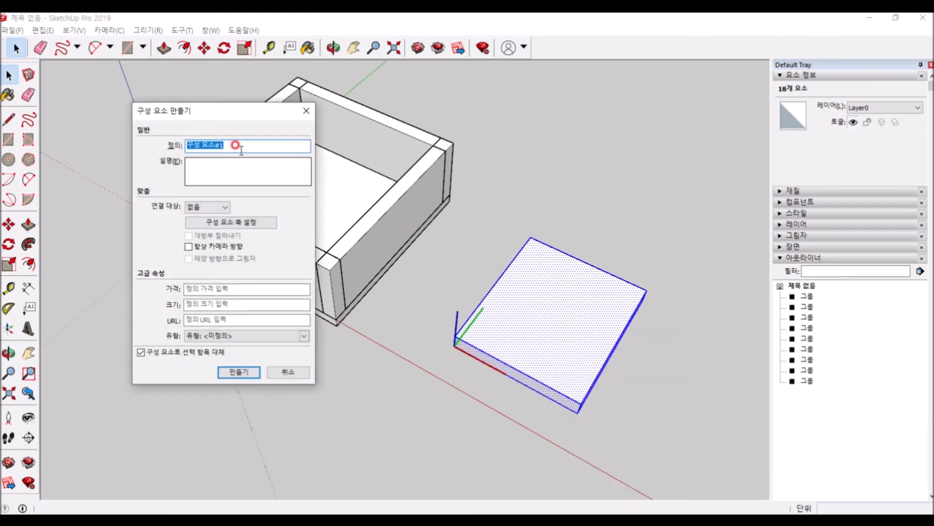
type("f")
key("BackSpace")
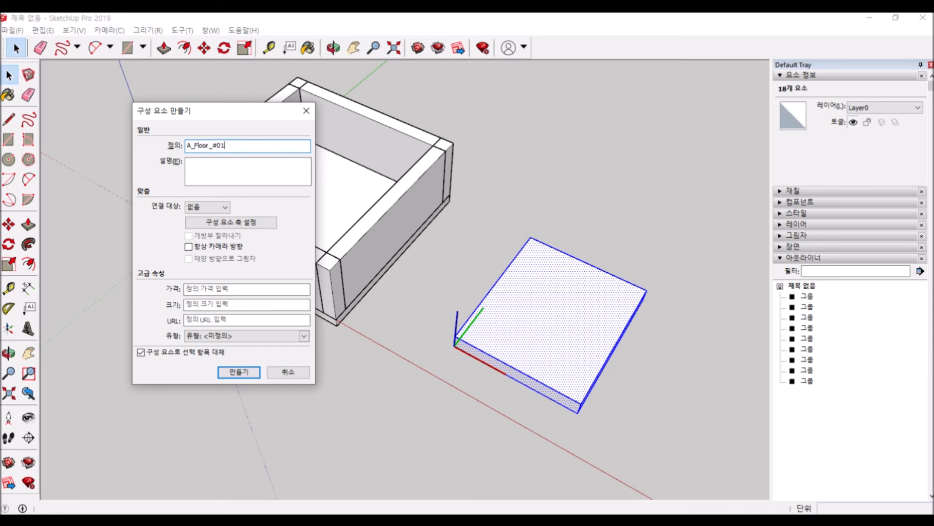
key("Return")
scroll(349, 167, "down", 2)
scroll(612, 331, "up", 1)
left_click(611, 331)
scroll(473, 202, "down", 1)
Step: Copy the A_Floor_#01 component along the red axis, just beyond the original slab
left_click(489, 262)
key("m")
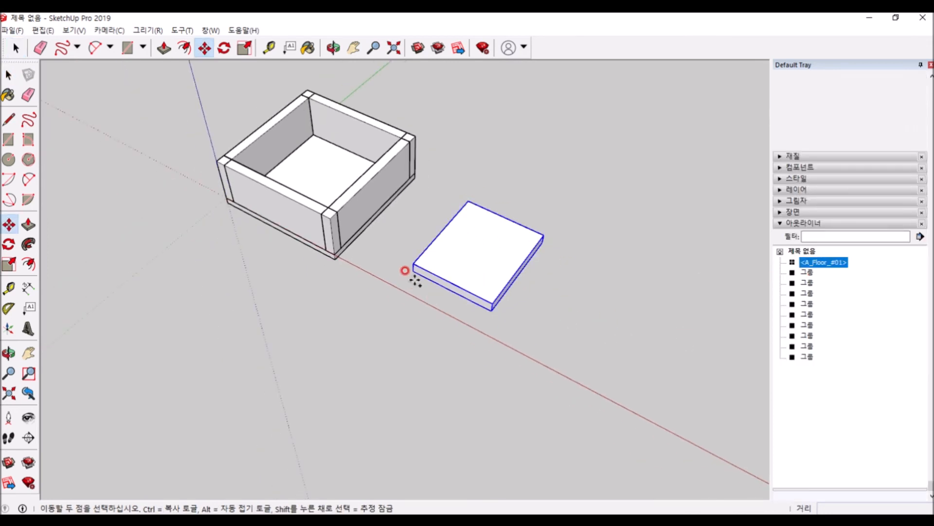
left_click(413, 271)
key("ctrl")
left_click(501, 316)
key("space")
Step: Open both A_Floor_#01 instances for editing in turn to compare them in the Outliner, and leave them again
double_click(552, 294)
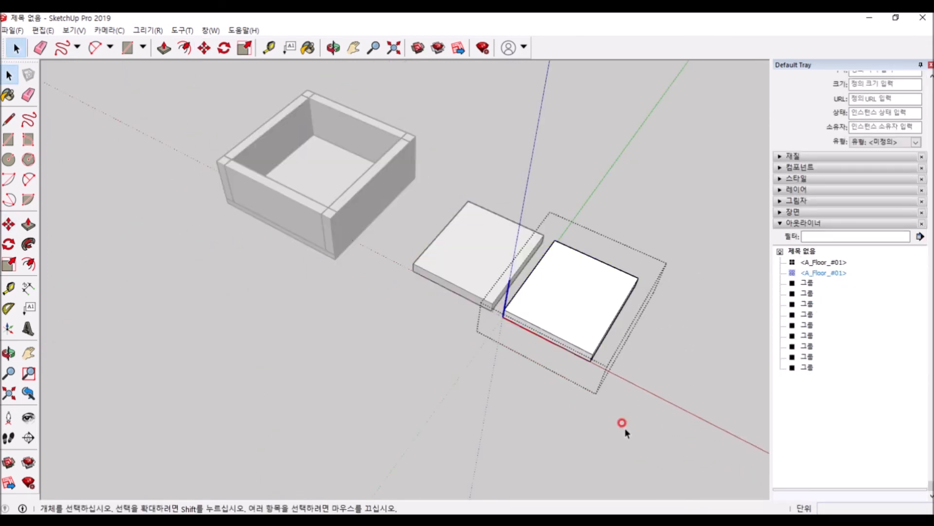
left_click(654, 418)
double_click(578, 340)
left_click(656, 384)
double_click(503, 274)
left_click(642, 311)
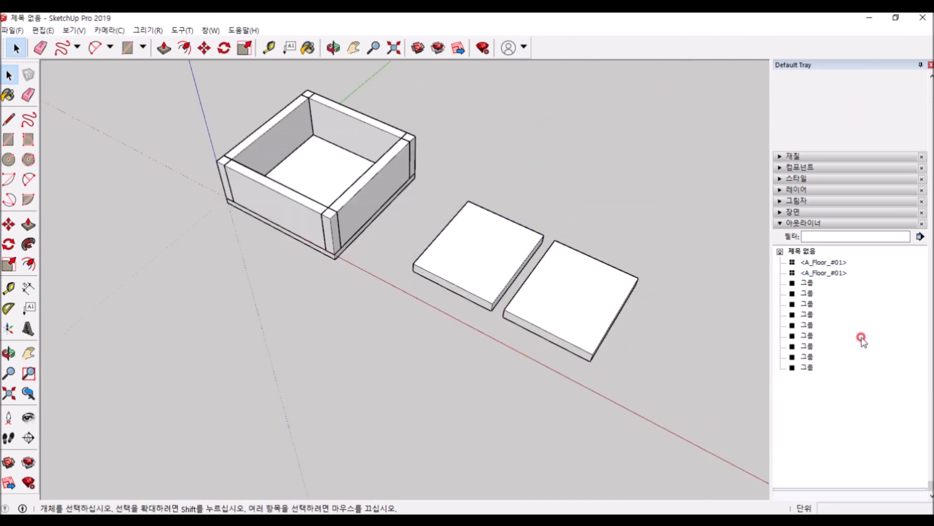
Step: Rename the front corner column group, on the red axis, as C1 in the Outliner
left_click(808, 304)
right_click(811, 305)
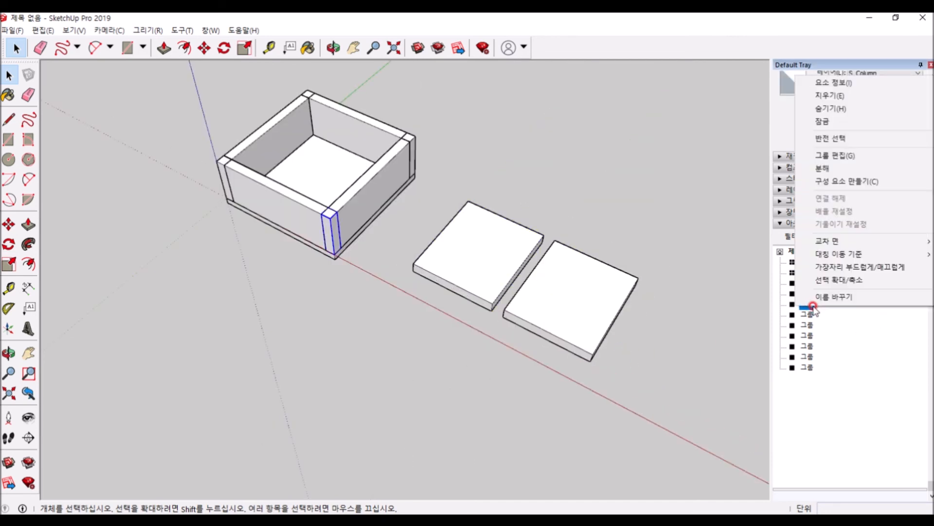
left_click(808, 296)
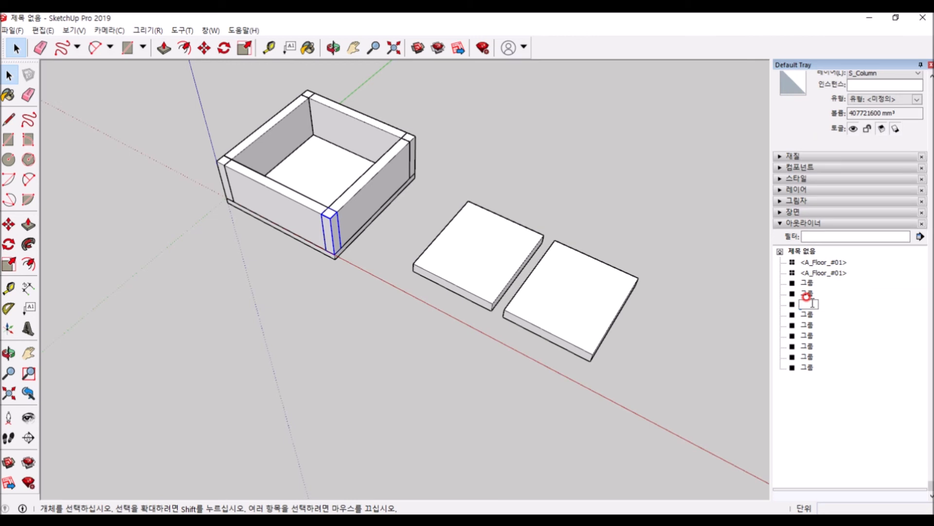
type("C1")
left_click(810, 303)
Step: Rename the column group at the origin corner as C2 in the Outliner
left_click(203, 164)
left_click(219, 163)
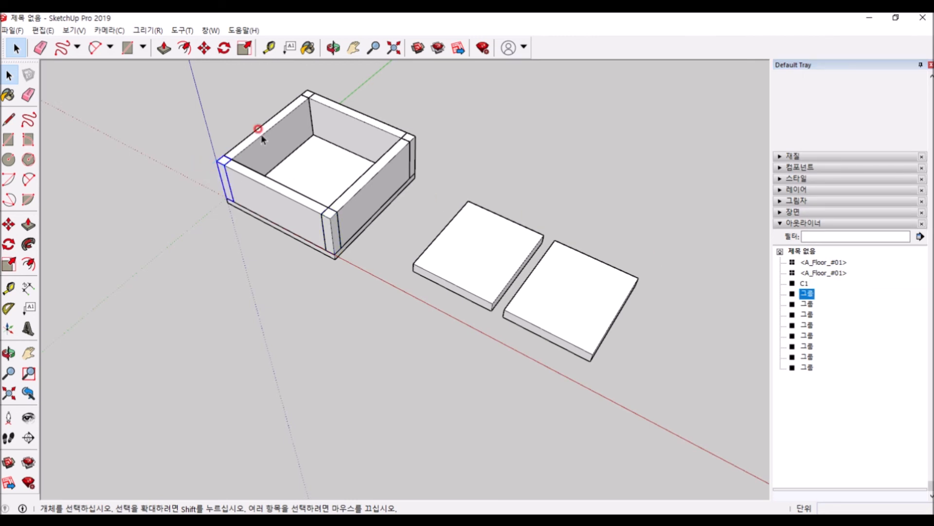
left_click(304, 90, "ctrl")
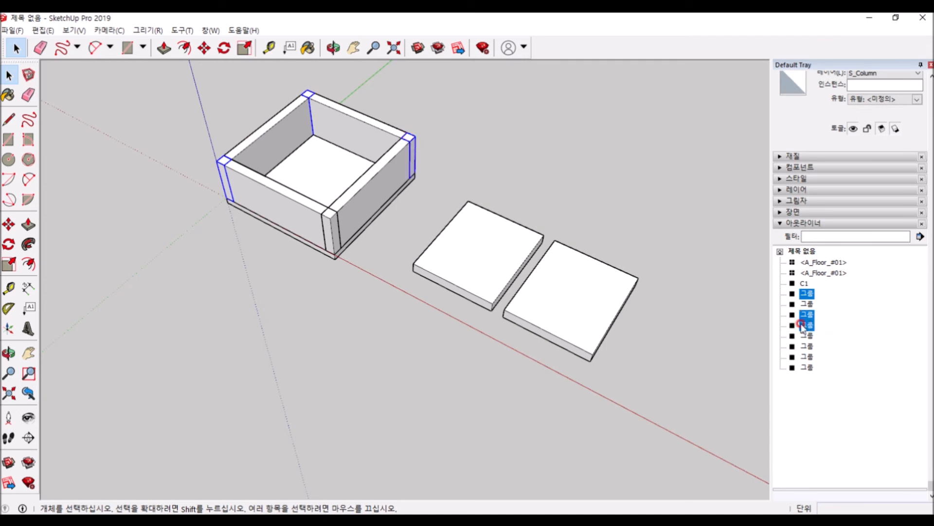
left_click(801, 294)
right_click(803, 294)
left_click(819, 285)
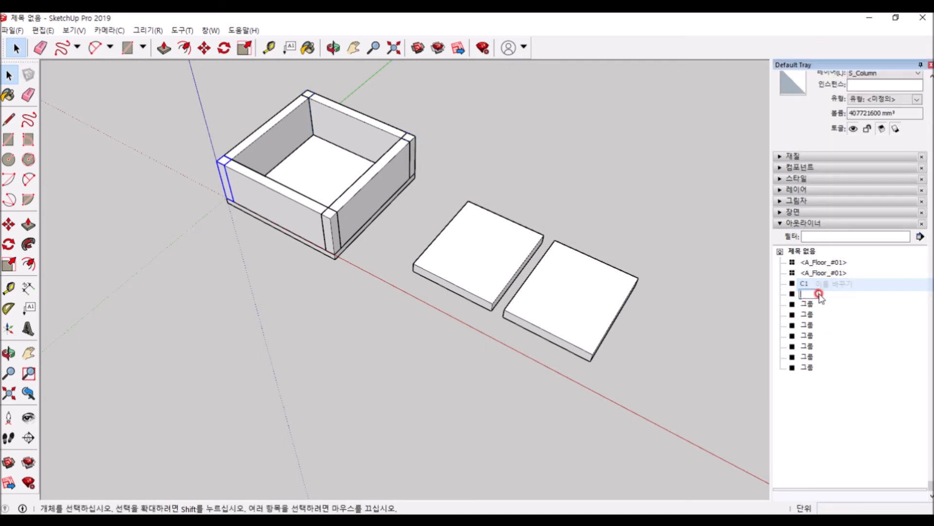
type("C2")
key("Return")
left_click(614, 272)
Step: Rename the column group at the corner nearest the slabs, diagonally opposite the origin, as C3
left_click(410, 140)
right_click(806, 314)
left_click(819, 304)
type("C3")
left_click(704, 270)
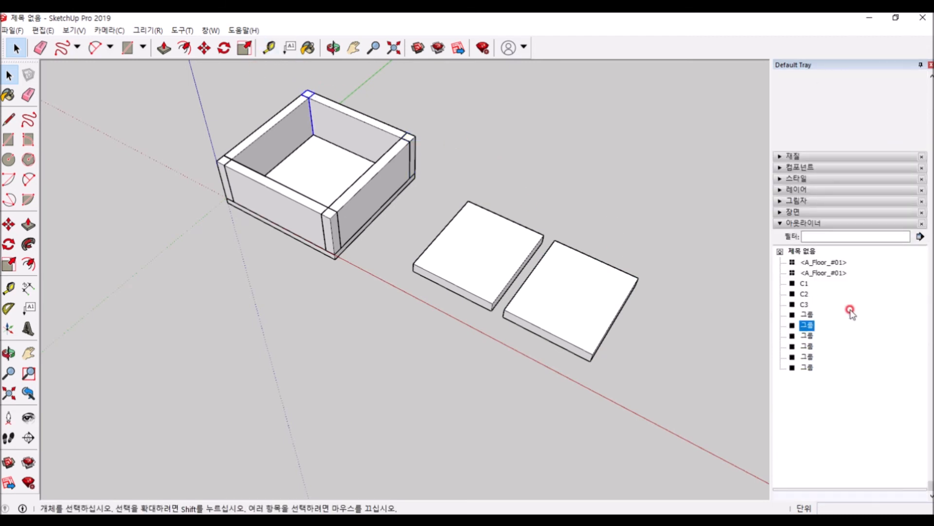
Step: Rename the remaining column group, at the back corner on the green axis, as C4
left_click(807, 325)
right_click(807, 325)
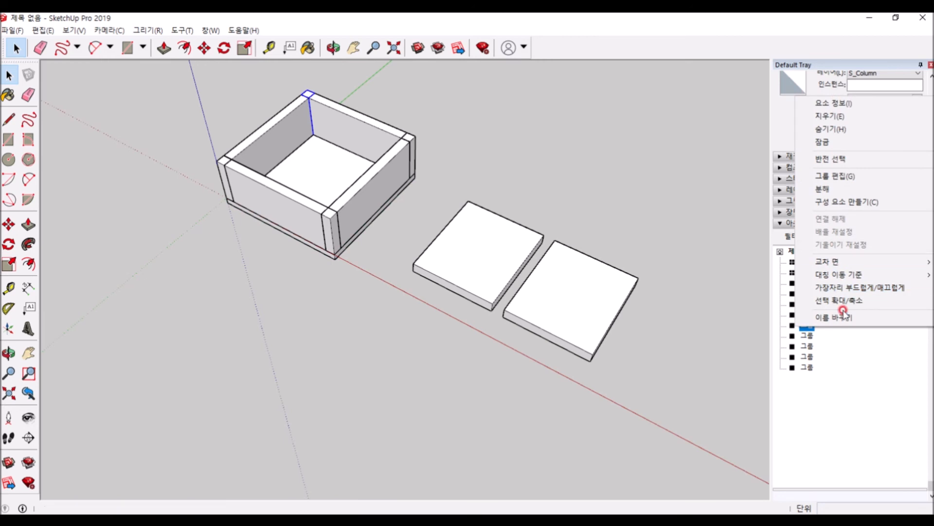
left_click(844, 314)
type("C4")
left_click(476, 151)
scroll(257, 92, "up", 2)
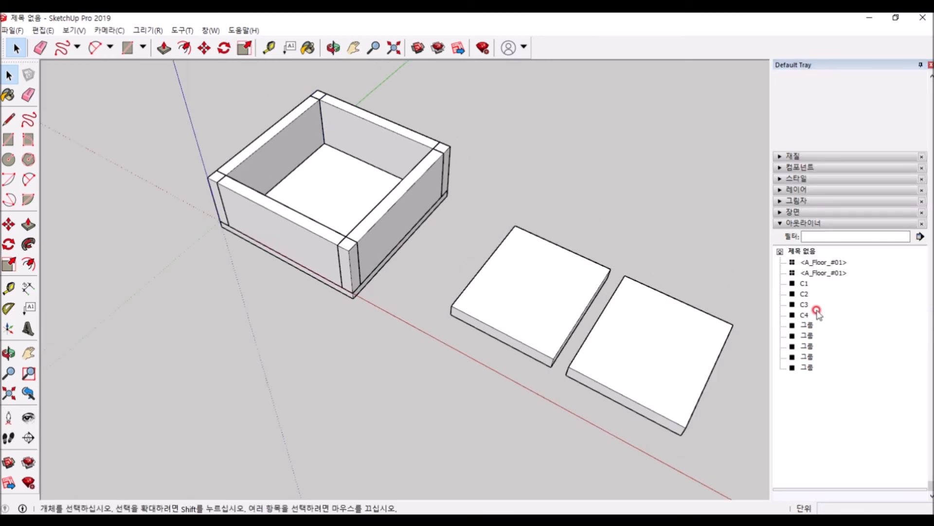
Step: Select the outer loose floor slab and the wall group along the red axis, checking the Outliner entry's available commands
double_click(805, 315)
left_click(642, 198)
left_click(626, 306)
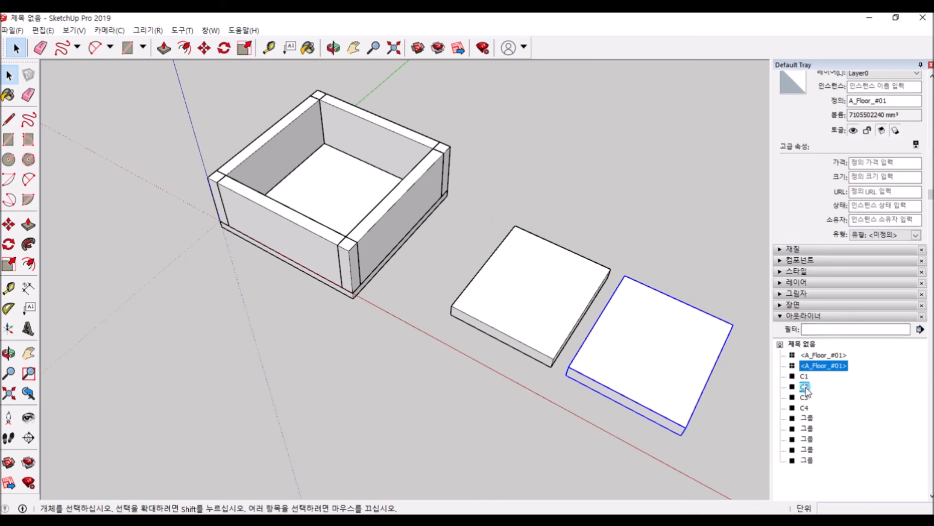
left_click(806, 358)
right_click(808, 361)
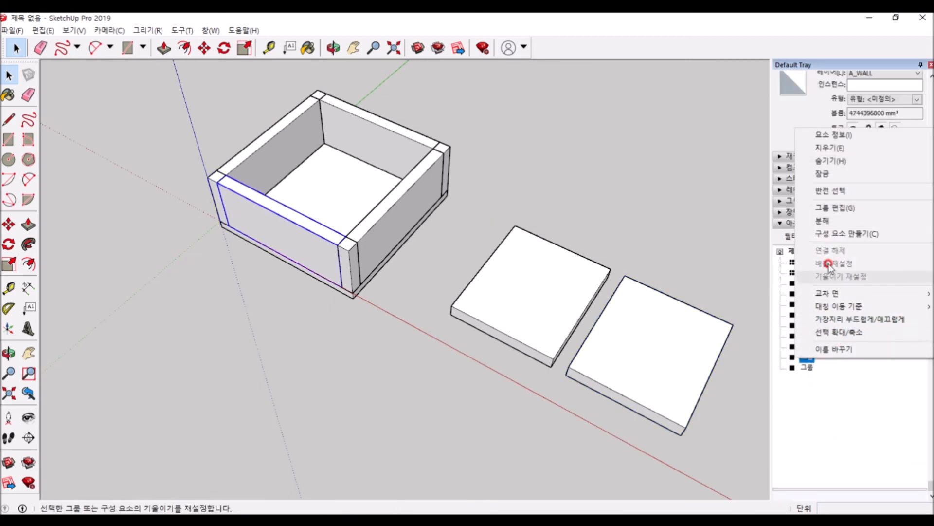
left_click(836, 239)
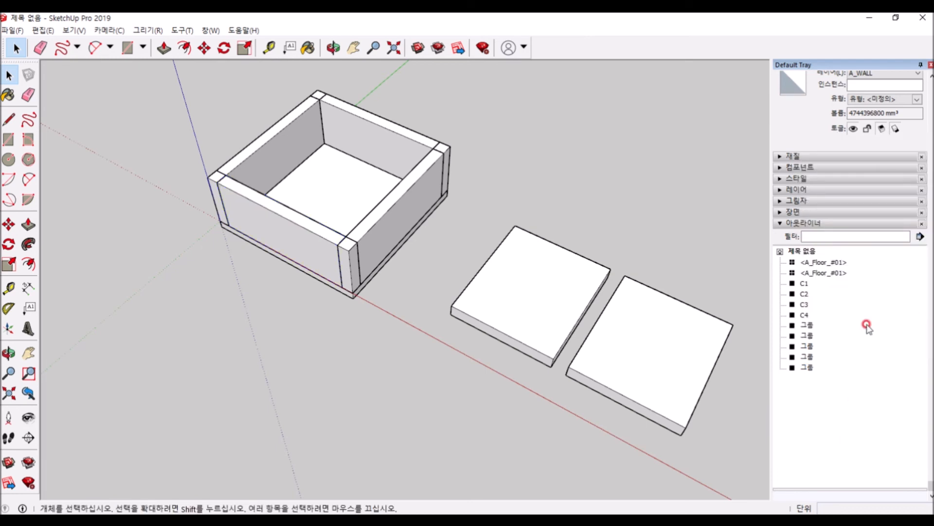
left_click(926, 237)
left_click(858, 409)
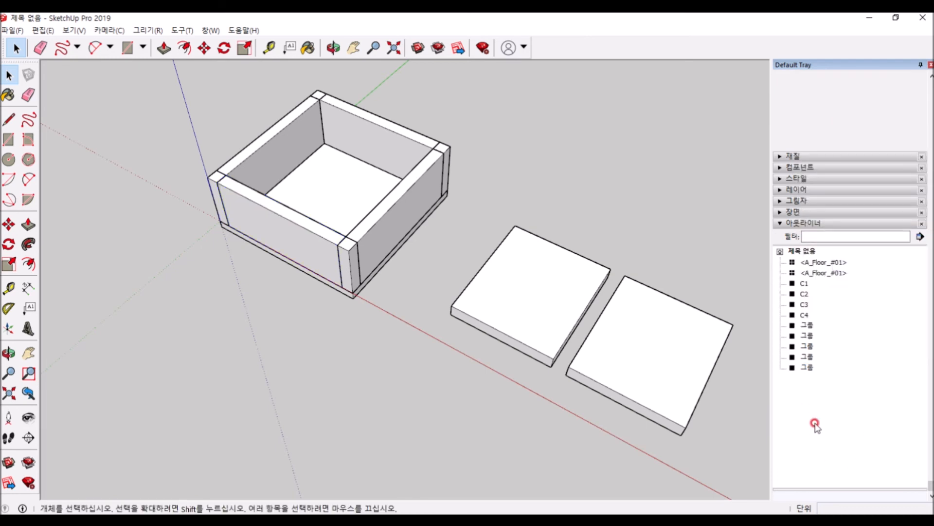
Step: Filter the Outliner by C1 and open the matching column group for editing
left_click(816, 237)
type("C12")
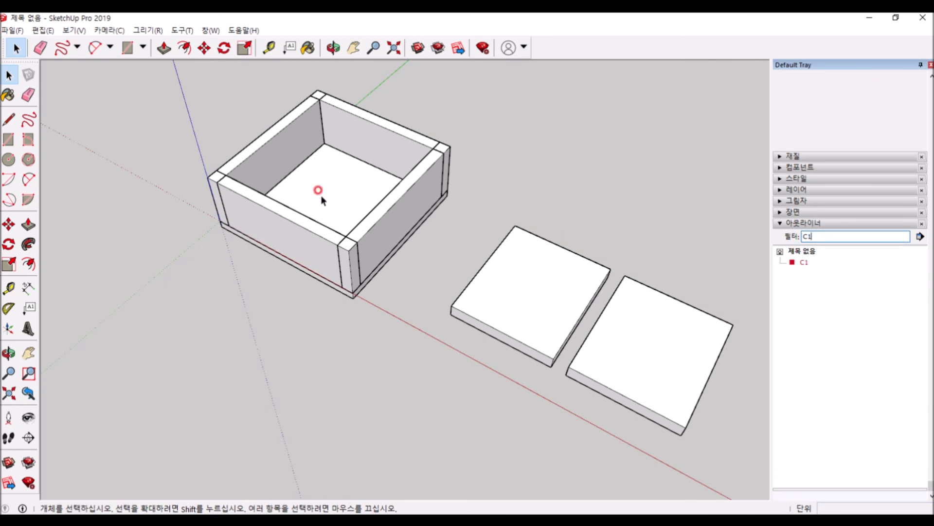
double_click(794, 263)
left_click(295, 330)
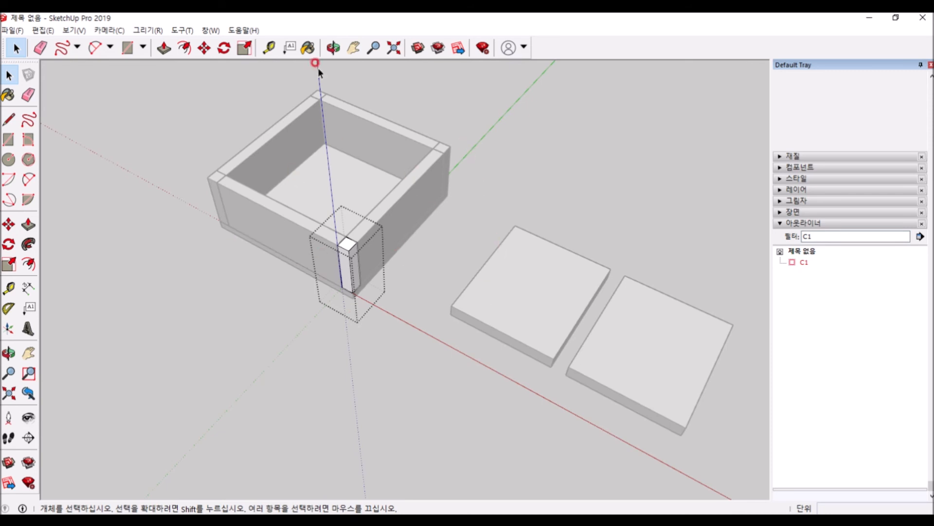
Step: Close the C1 column group and clear the Outliner filter
left_click(811, 252)
left_click(816, 234)
key("BackSpace")
key("BackSpace")
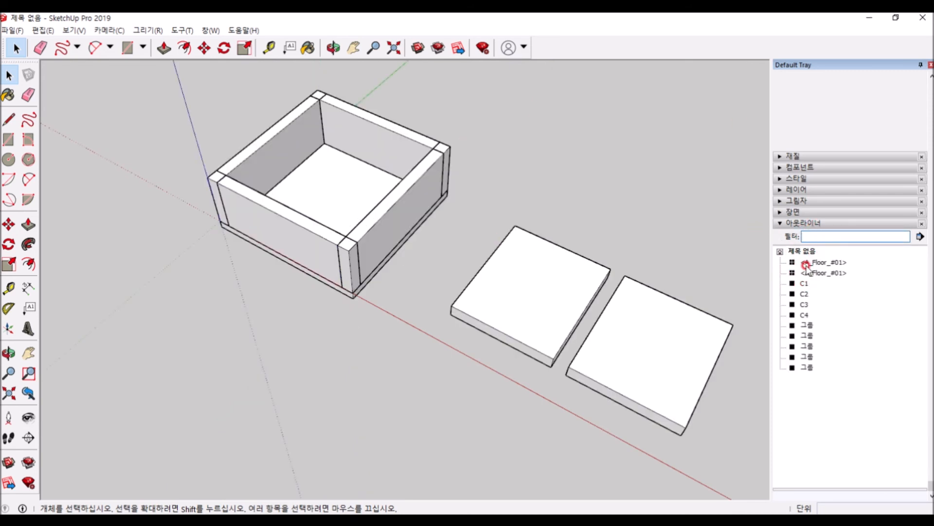
left_click(832, 410)
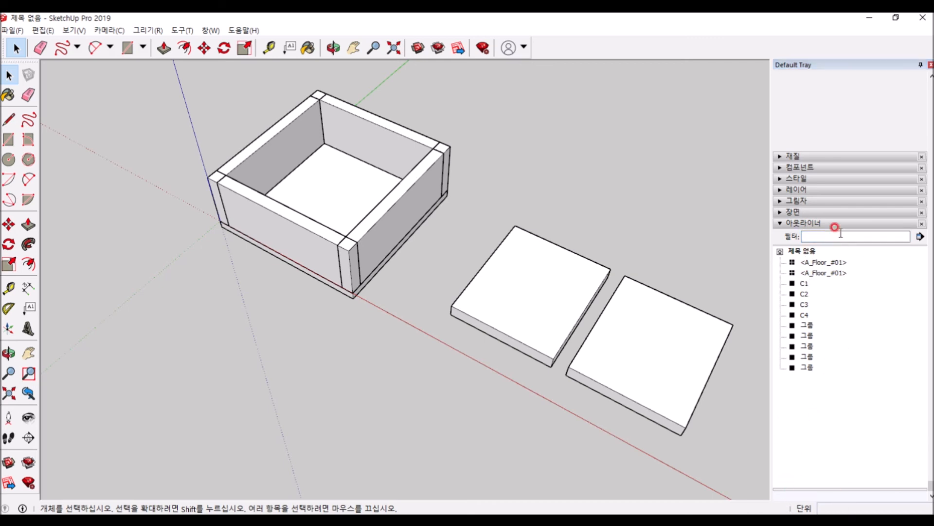
left_click(815, 238)
scroll(445, 101, "up", 2)
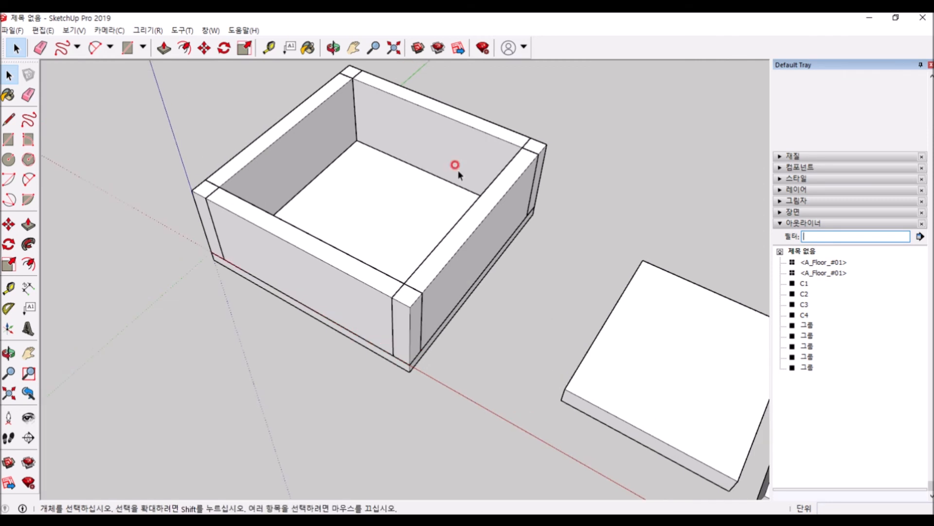
scroll(267, 144, "down", 3)
scroll(358, 113, "up", 2)
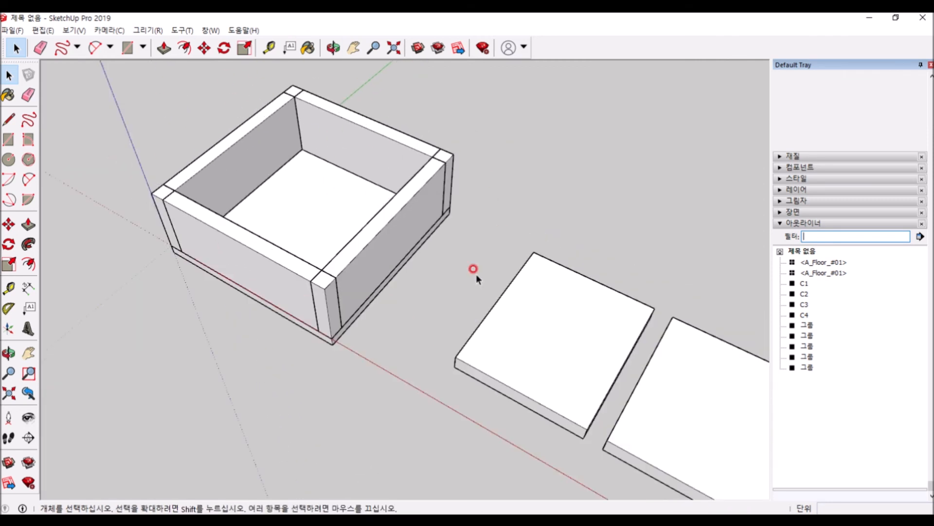
scroll(381, 289, "down", 2)
scroll(209, 102, "up", 2)
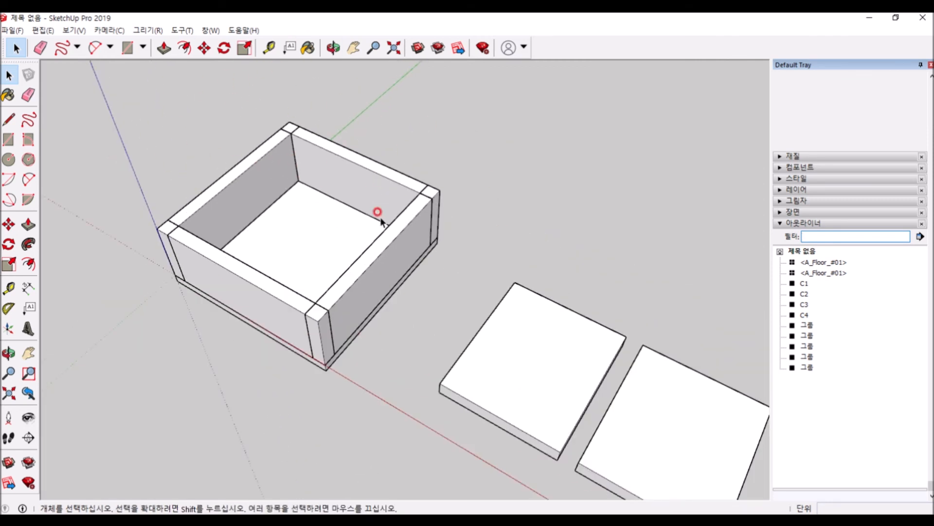
scroll(133, 150, "up", 1)
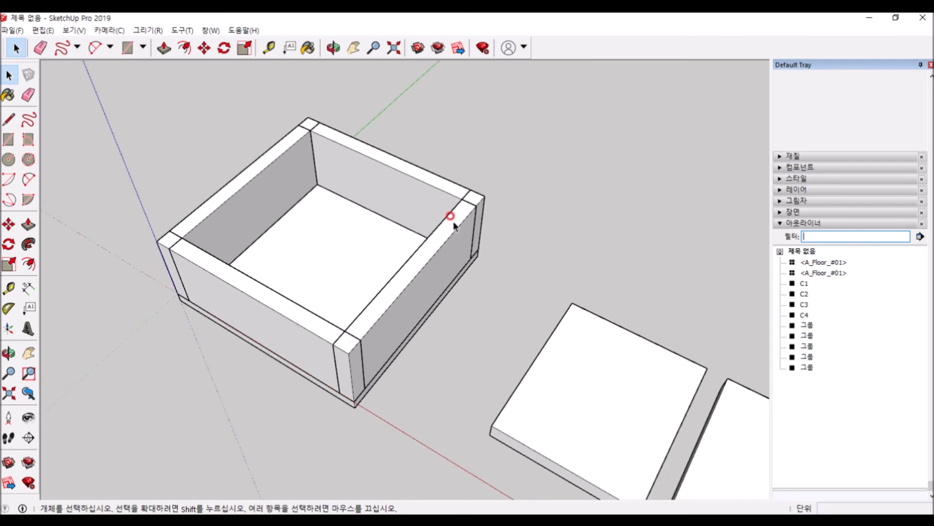
scroll(633, 311, "down", 2)
scroll(370, 190, "up", 1)
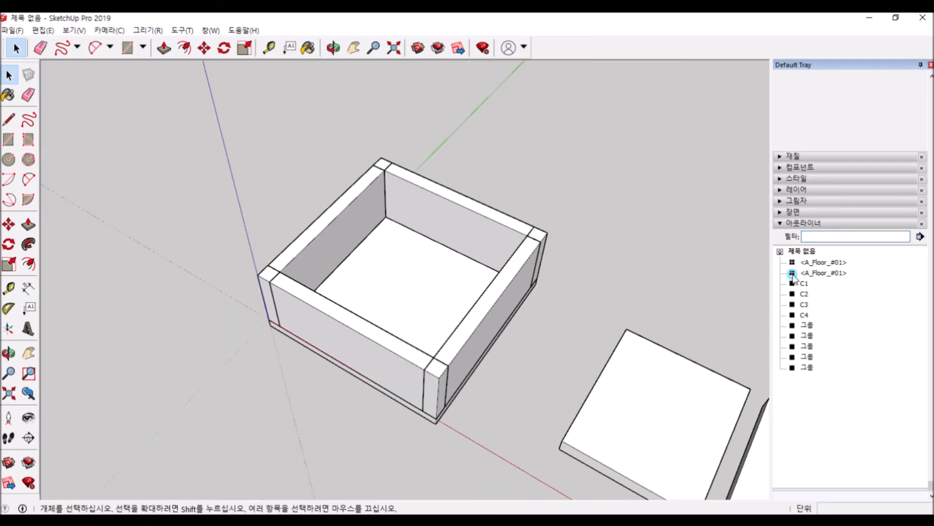
Step: Select a loose A_Floor_#01 slab from the Outliner and check the model's component library
left_click(823, 261)
left_click(800, 260)
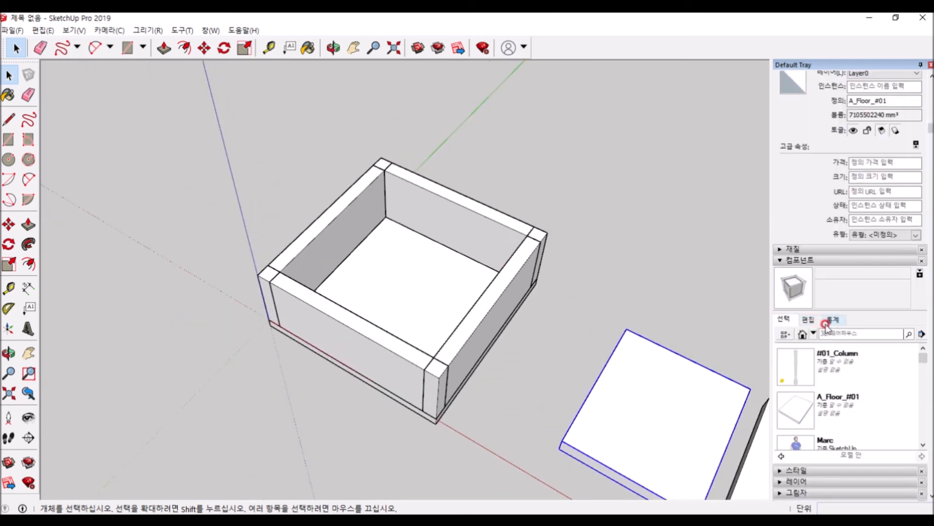
scroll(812, 310, "down", 1)
left_click(627, 232)
left_click(783, 189)
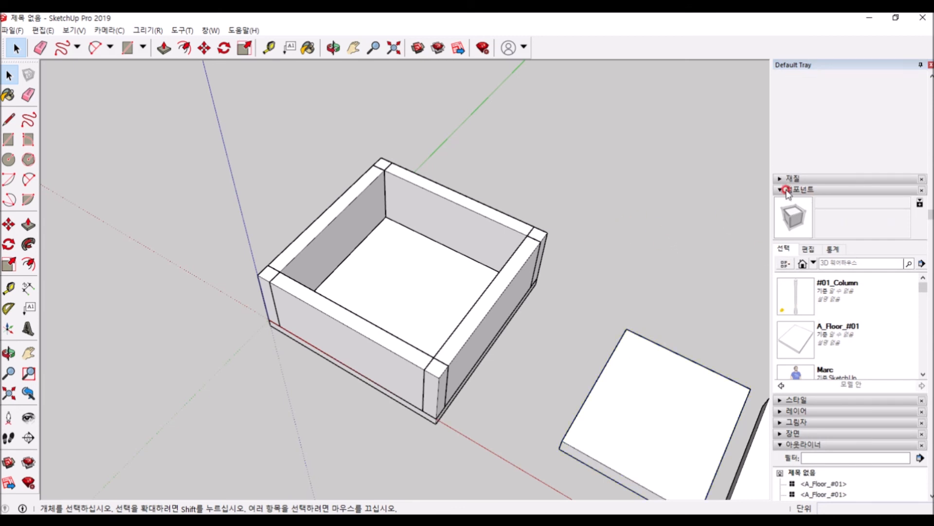
Step: Delete both loose A_Floor_#01 slabs beside the walled enclosure
scroll(355, 170, "down", 2)
left_click(550, 327)
key("Delete")
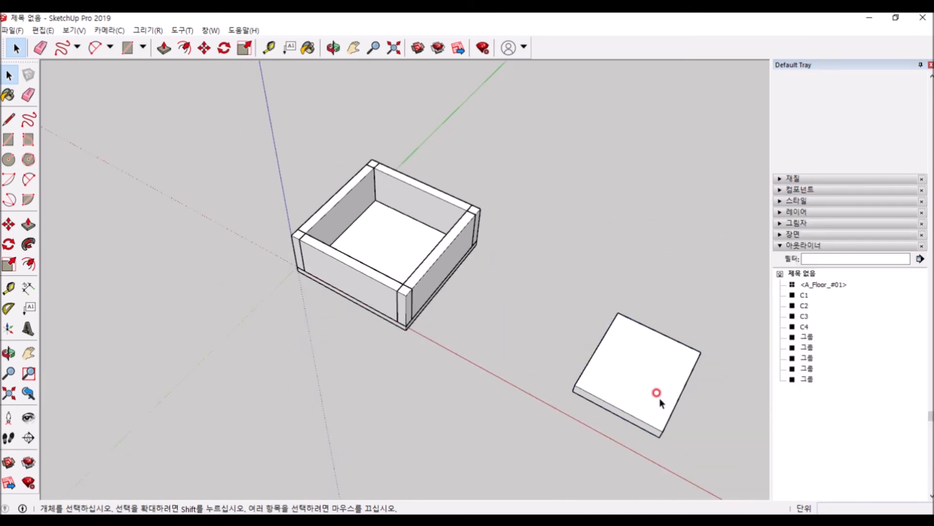
left_click(658, 396)
key("Delete")
scroll(273, 220, "down", 2)
scroll(382, 252, "up", 2)
Step: Convert the column group at the origin corner into a component defined as Column#01
left_click(365, 300)
scroll(243, 219, "up", 2)
left_click(258, 236)
right_click(256, 235)
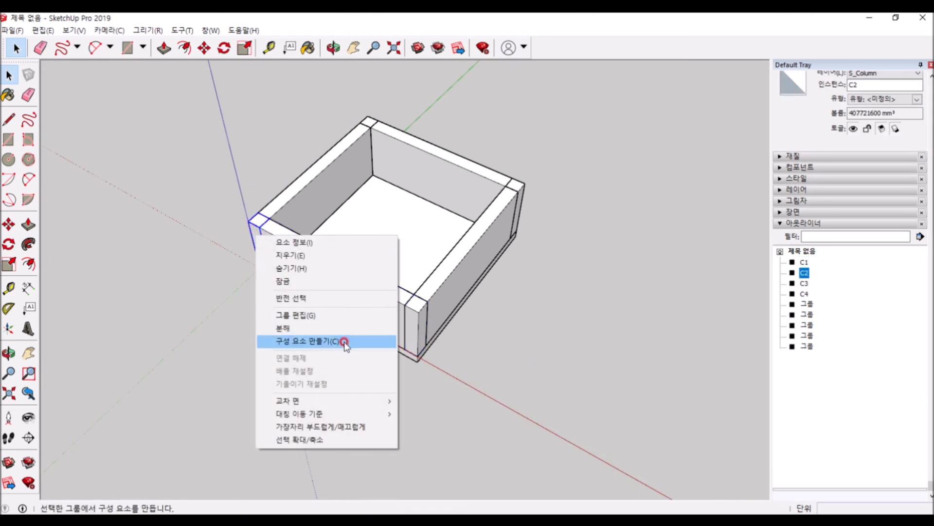
left_click(344, 340)
type("Column#01")
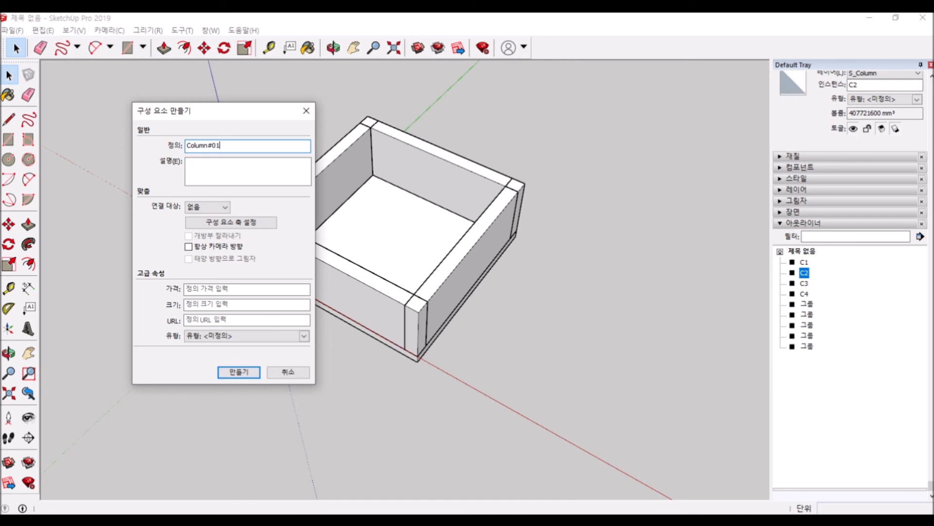
key("Return")
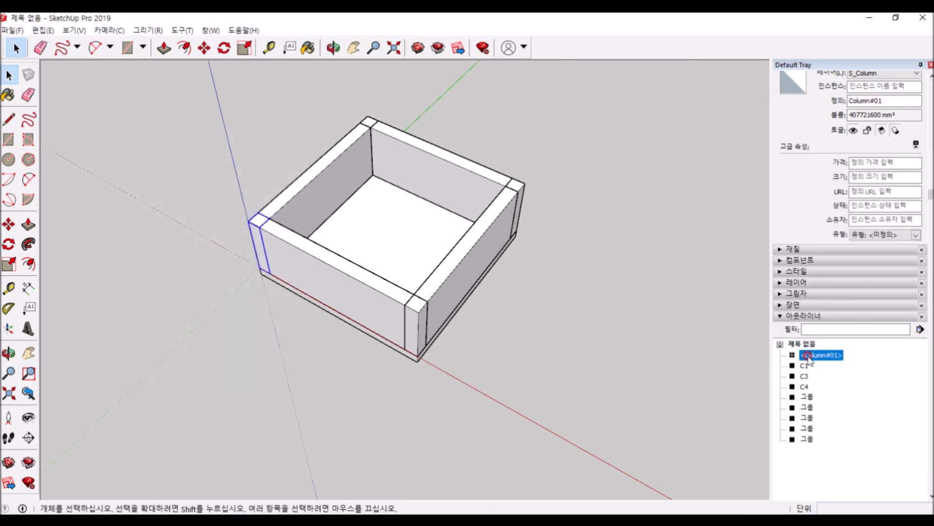
Step: Examine the in-model component library for the Column#01 definition
left_click(668, 363)
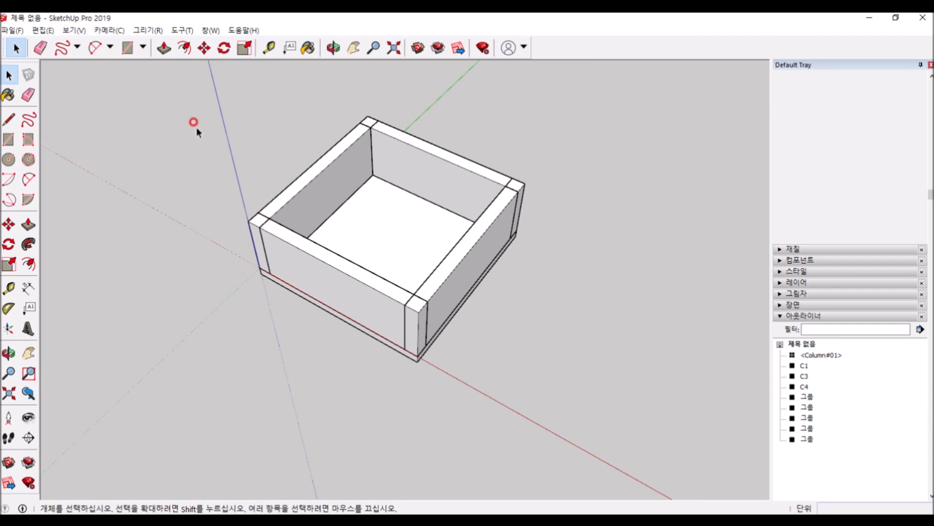
scroll(352, 215, "down", 1)
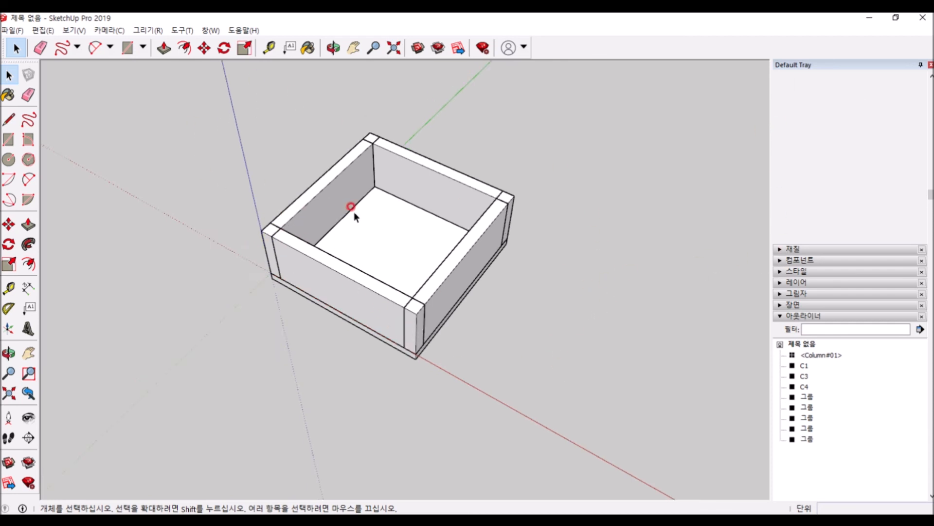
scroll(352, 215, "up", 3)
left_click(779, 260)
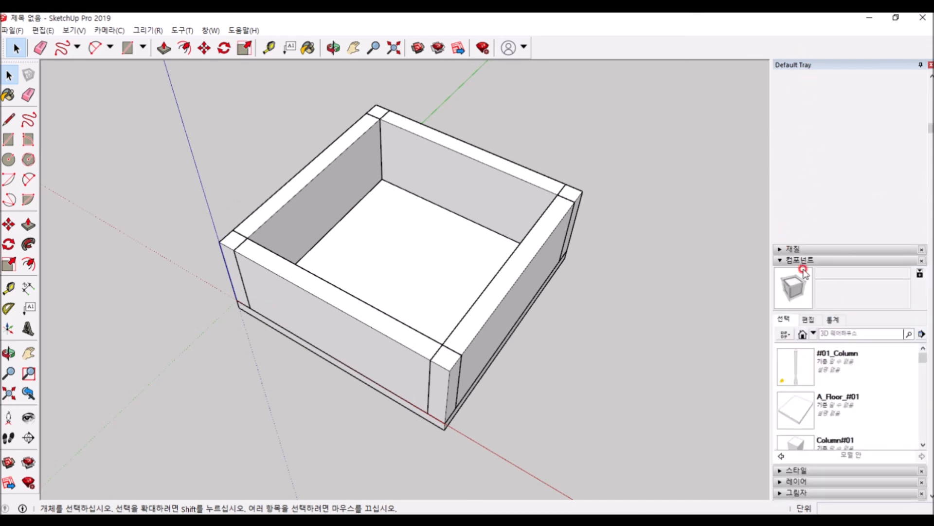
scroll(835, 274, "down", 2)
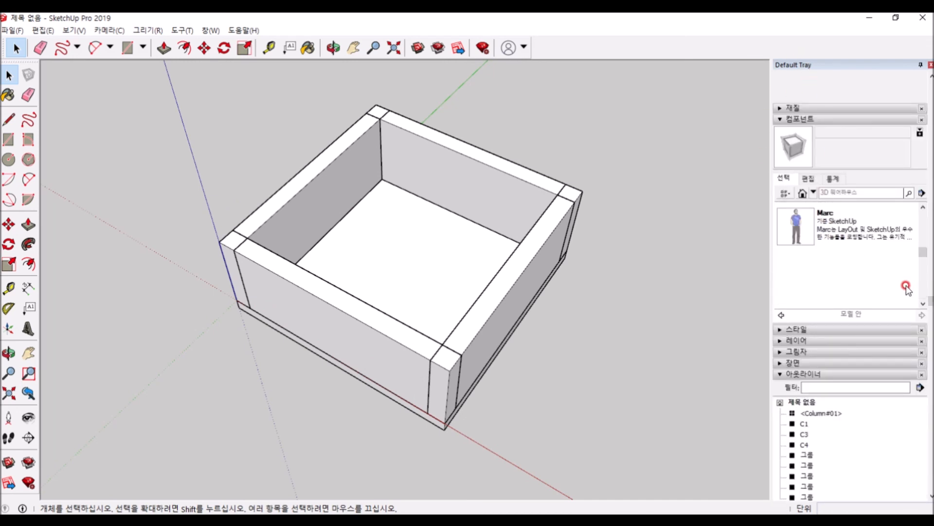
scroll(856, 259, "up", 1)
scroll(859, 297, "down", 2)
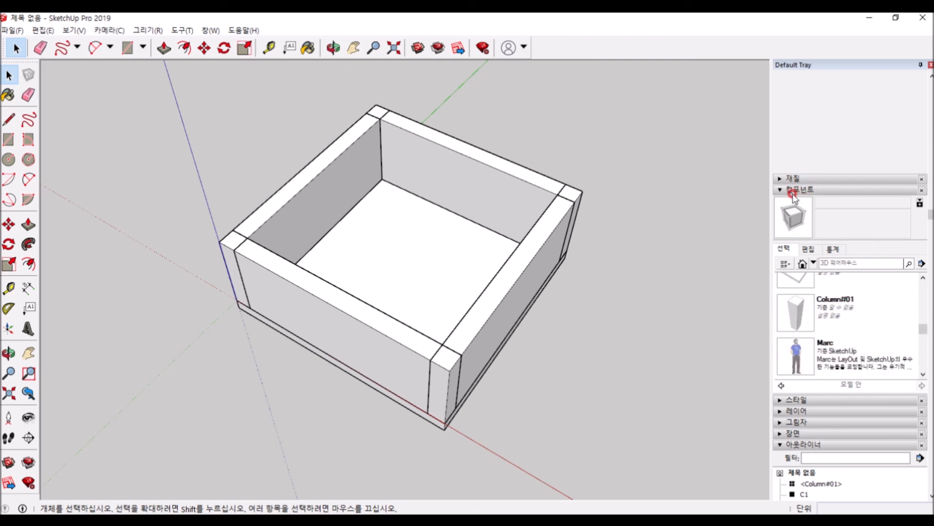
scroll(822, 282, "up", 2)
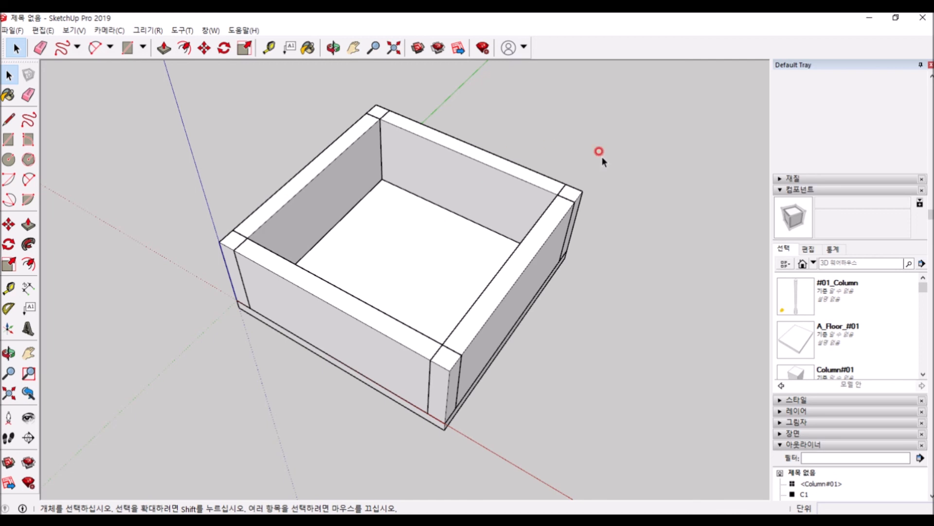
Step: Insert two Column#01 instances and one A_Floor_#01 slab from the in-model components beside the enclosure
scroll(795, 294, "down", 2)
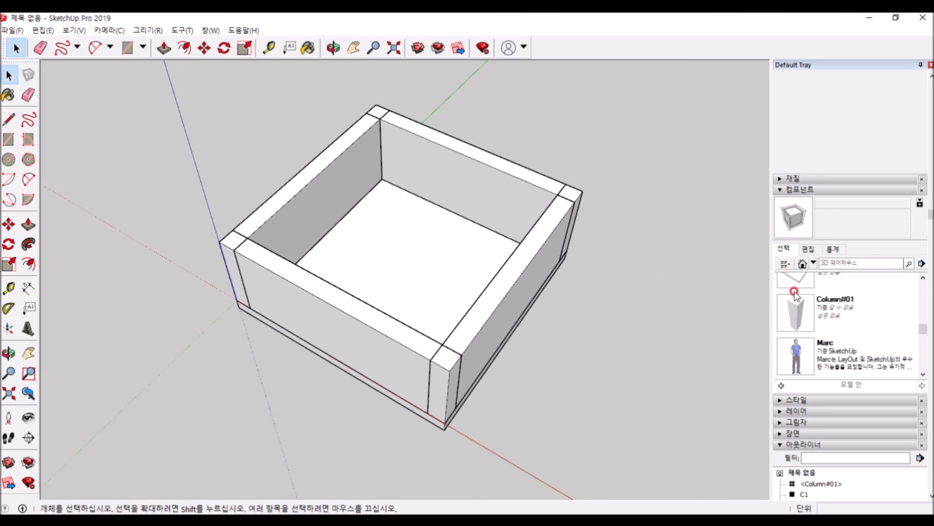
left_click(810, 325)
left_click(570, 384)
left_click(791, 314)
left_click(655, 267)
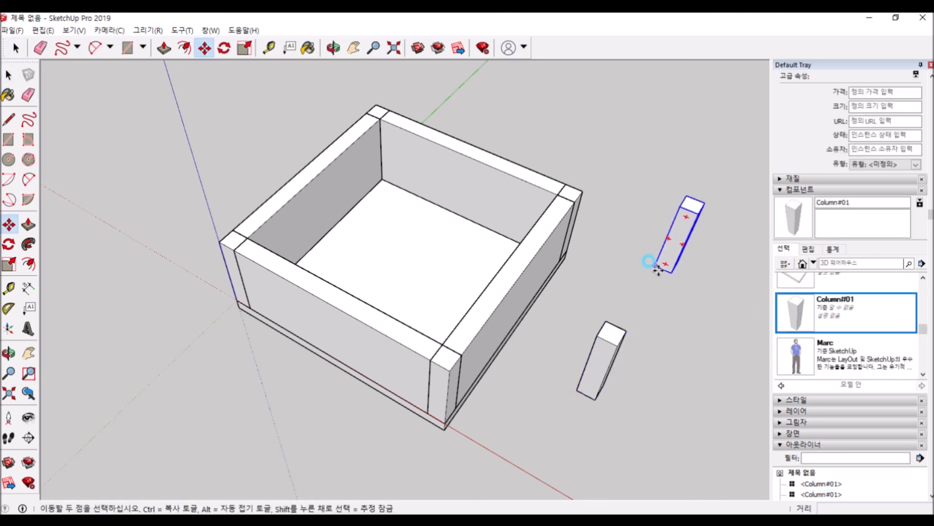
left_click(804, 272)
scroll(487, 258, "down", 3)
left_click(629, 219)
Step: Try inserting the tall #01_Column component near the loose slab, and delete it
left_click(842, 397)
left_click(610, 206)
scroll(559, 205, "down", 5)
key("space")
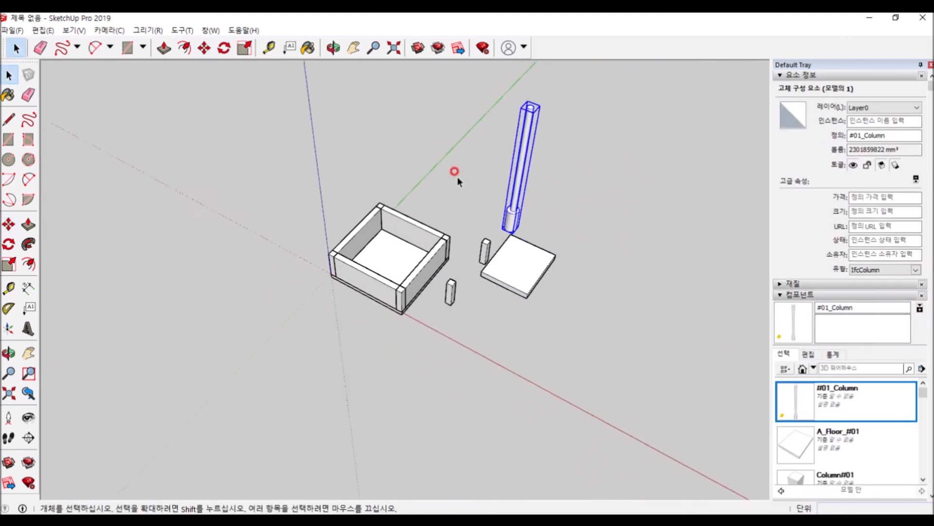
scroll(527, 108, "up", 2)
key("Delete")
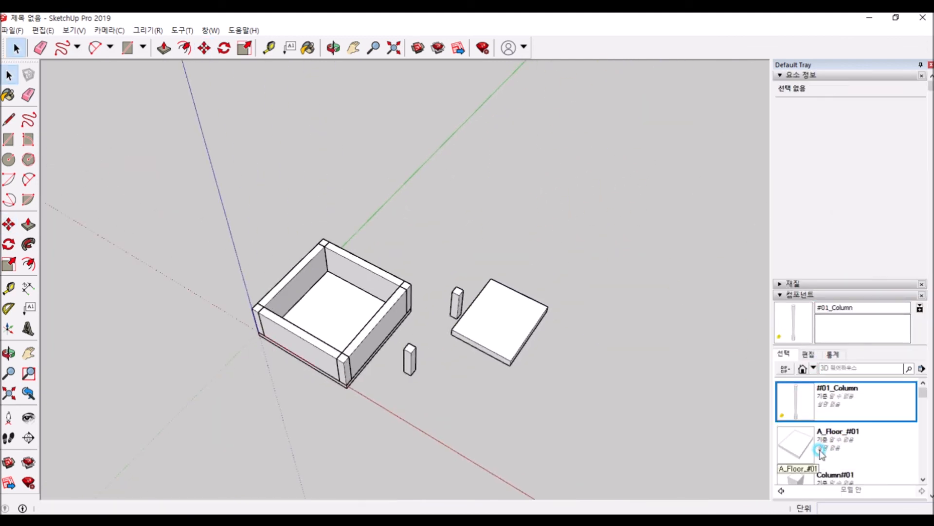
Step: Insert two more A_Floor_#01 slabs and two more Column#01 instances in the open area beyond the enclosure
left_click(795, 443)
left_click(817, 478)
left_click(587, 202)
left_click(818, 456)
left_click(602, 268)
left_click(818, 421)
left_click(619, 268)
Step: Review the statistics and editing options of the A_Floor_#01 component
left_click(834, 354)
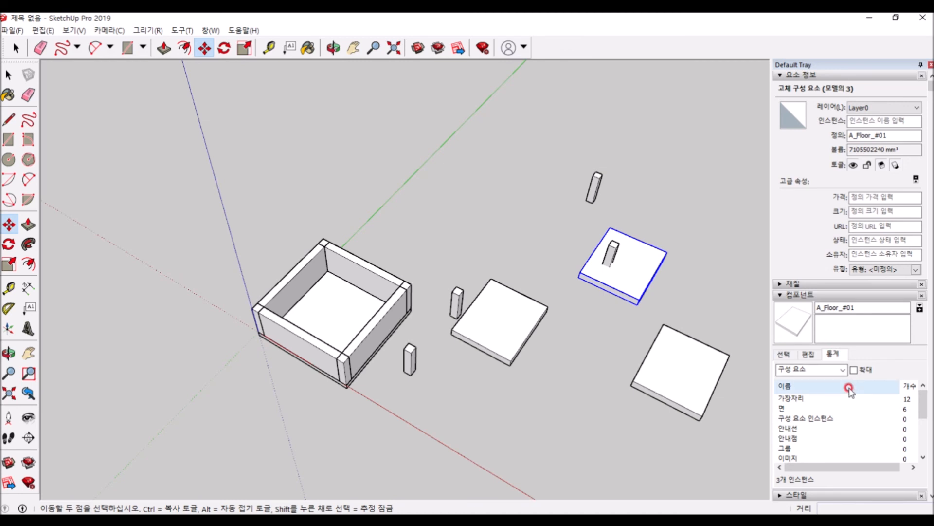
scroll(803, 392, "down", 5)
mouse_move(925, 266)
left_mouse_down()
mouse_move(926, 316)
mouse_move(919, 255)
left_mouse_up()
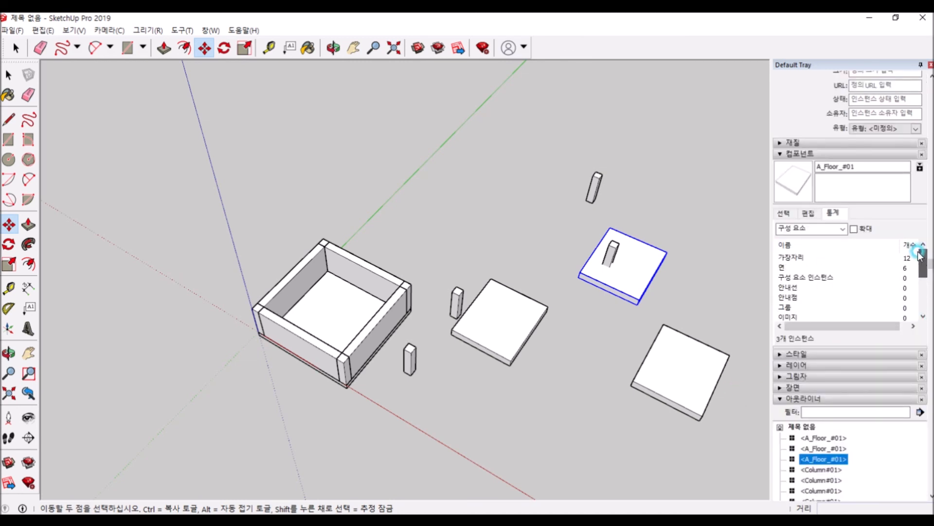
left_click(810, 216)
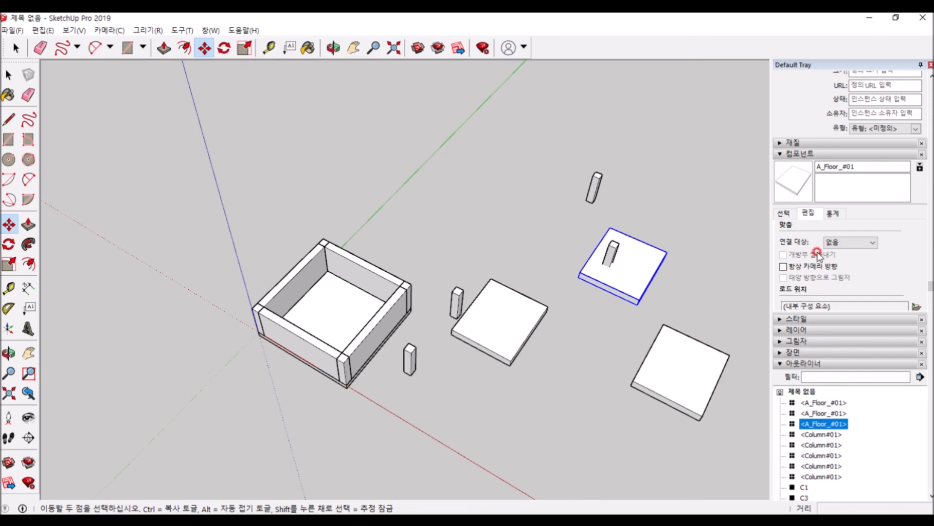
Step: Try inserting the person figure component behind the enclosure, and delete it
left_click(784, 215)
left_click(828, 324)
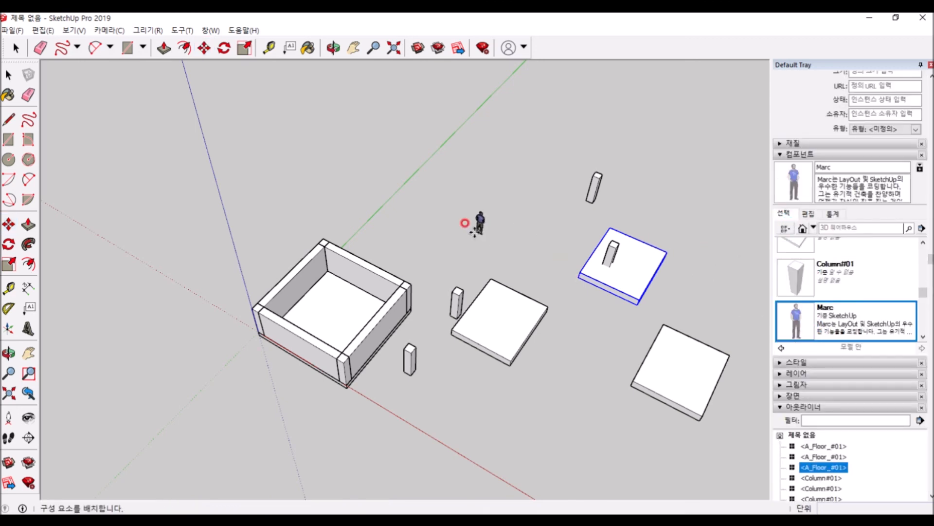
left_click(414, 222)
scroll(428, 200, "up", 5)
key("space")
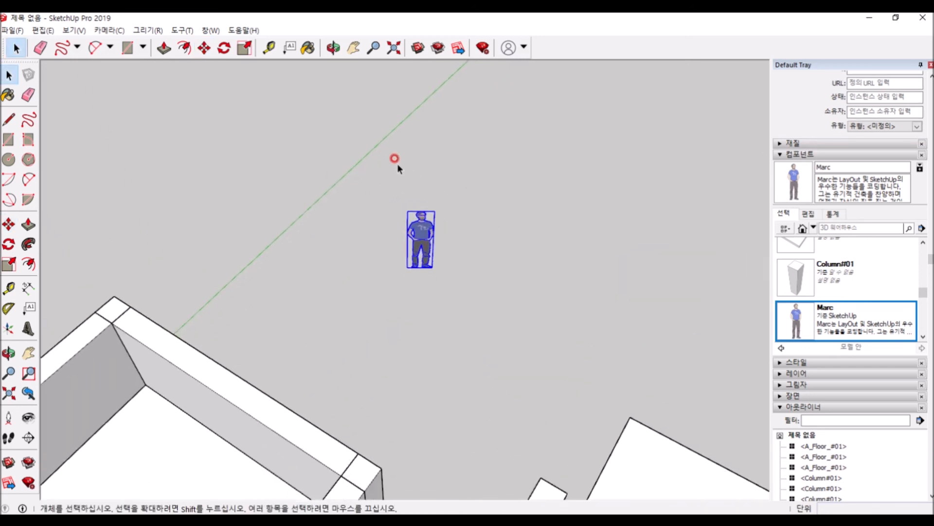
scroll(423, 168, "down", 4)
key("Delete")
Step: Insert another Column#01 instance in the open area behind the enclosure
left_click(796, 276)
left_click(500, 211)
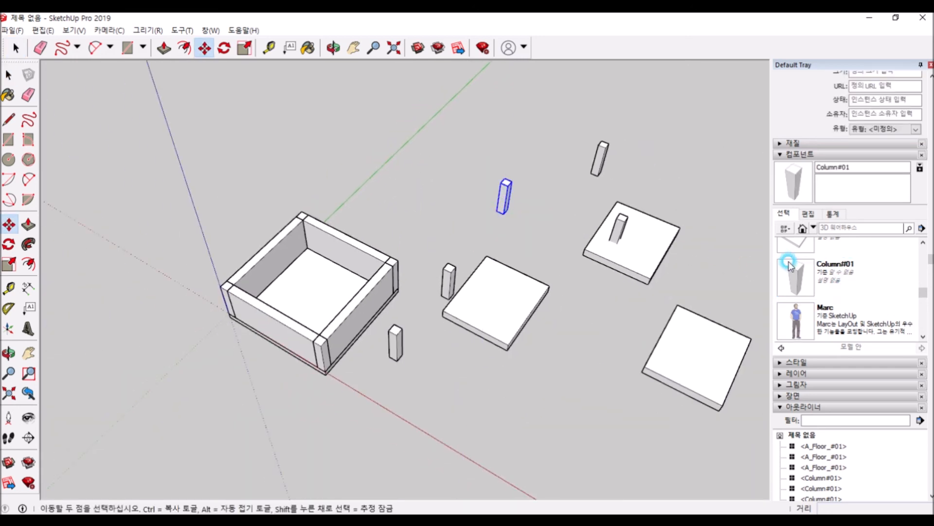
Step: Insert four more Column#01 instances among the loose slabs and columns in the open area beyond the enclosure
left_click(802, 289)
left_click(528, 222)
left_click(820, 273)
left_click(590, 304)
left_click(780, 287)
left_click(576, 411)
left_click(778, 290)
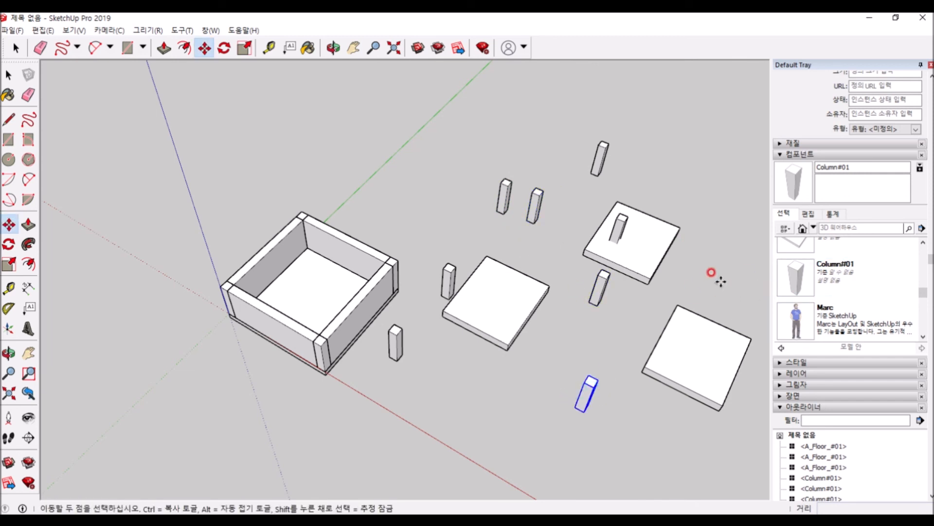
left_click(537, 233)
key("space")
scroll(311, 168, "down", 2)
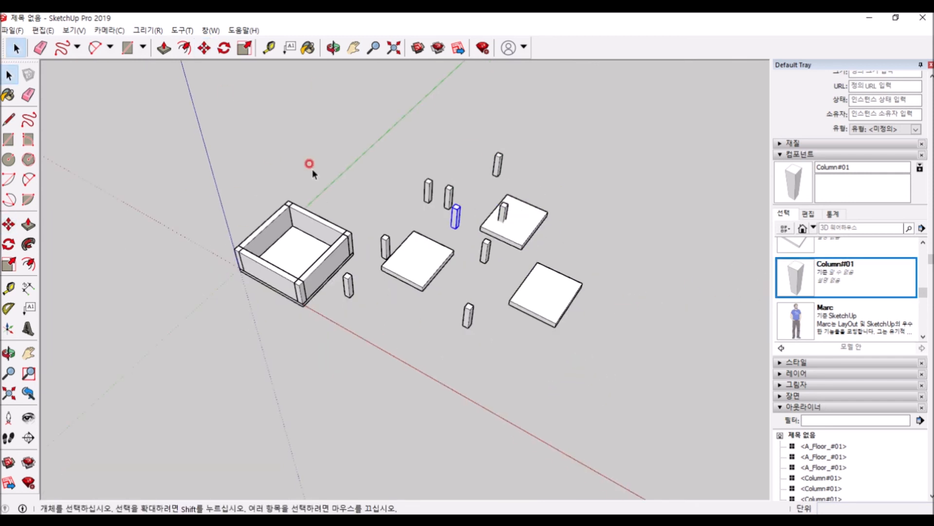
Step: Select all loose slab and column copies outside the enclosure, excluding the enclosure's own corner column, and delete them
middle_click_drag(356, 107, 487, 317)
middle_click_drag(132, 212, 157, 235, "shift")
left_click_drag(147, 132, 569, 385)
middle_click_drag(314, 255, 368, 299)
left_click_drag(298, 156, 666, 410)
scroll(326, 268, "up", 2)
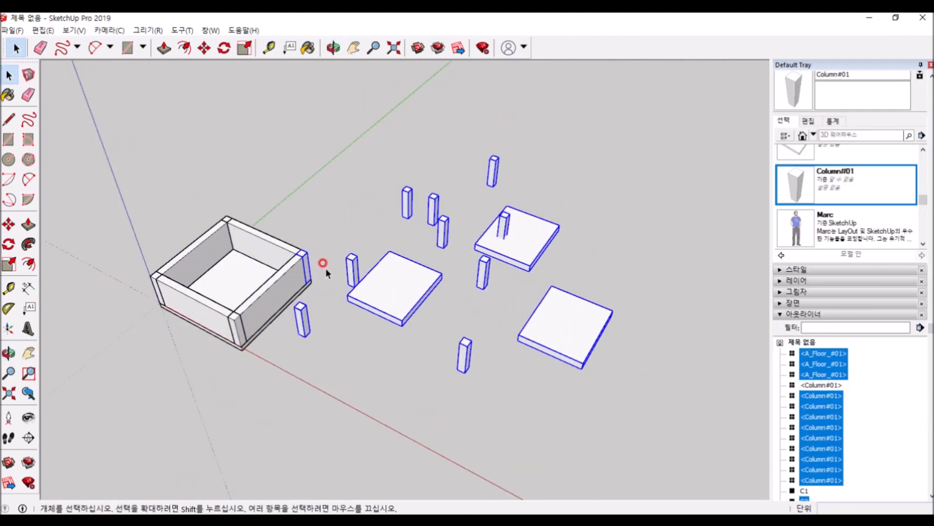
left_click(315, 242)
middle_click_drag(291, 204, 397, 227)
left_click_drag(336, 80, 339, 110)
key("Delete")
middle_click_drag(344, 115, 130, 267)
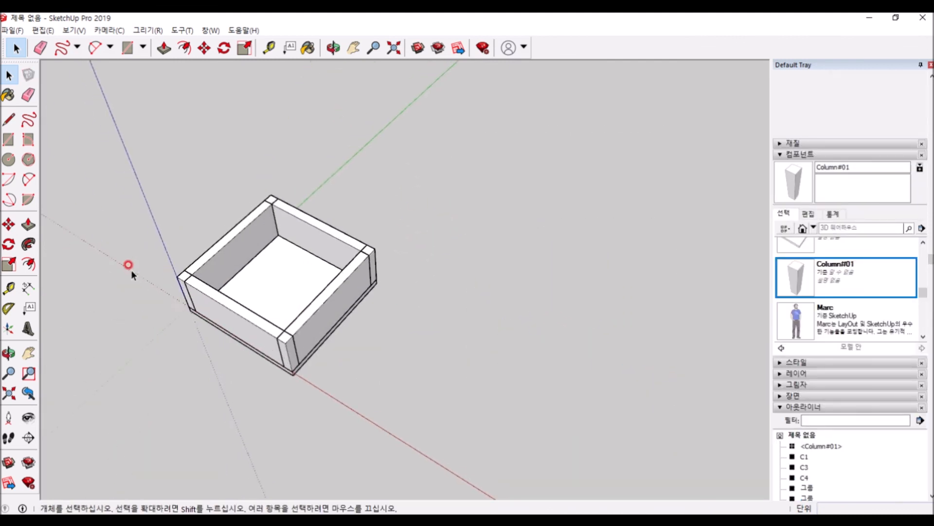
Step: Insert six Column#01 instances, one against the enclosure's outer wall and five in the open area beside it
scroll(129, 267, "up", 3)
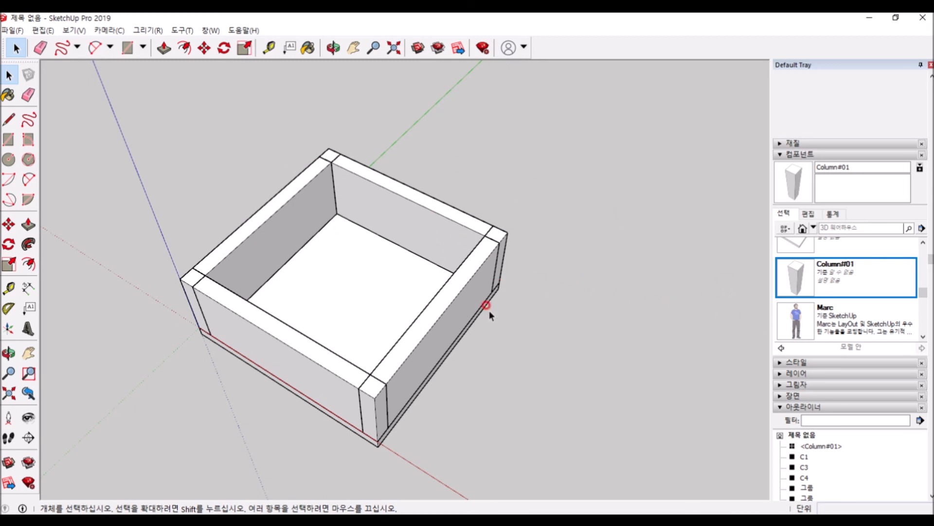
middle_click_drag(542, 328, 208, 133)
scroll(384, 159, "up", 3)
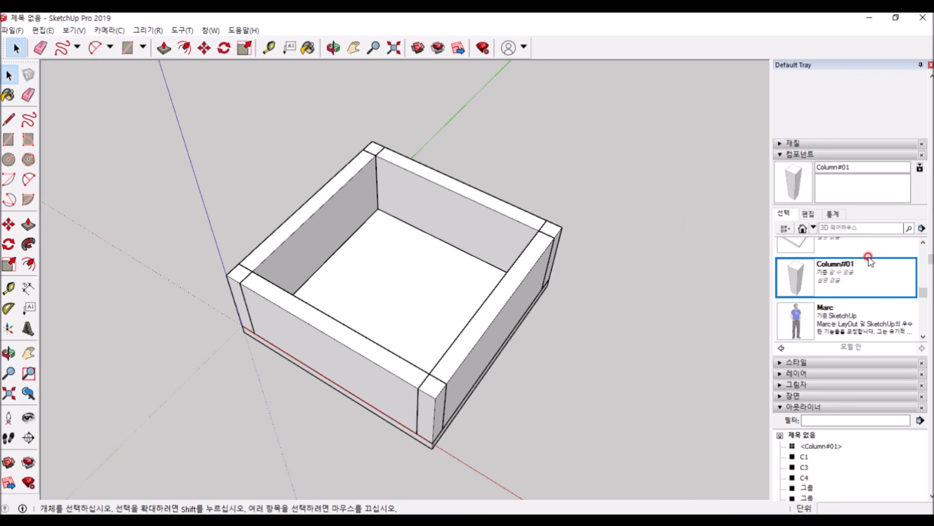
left_click(788, 275)
left_click(634, 285)
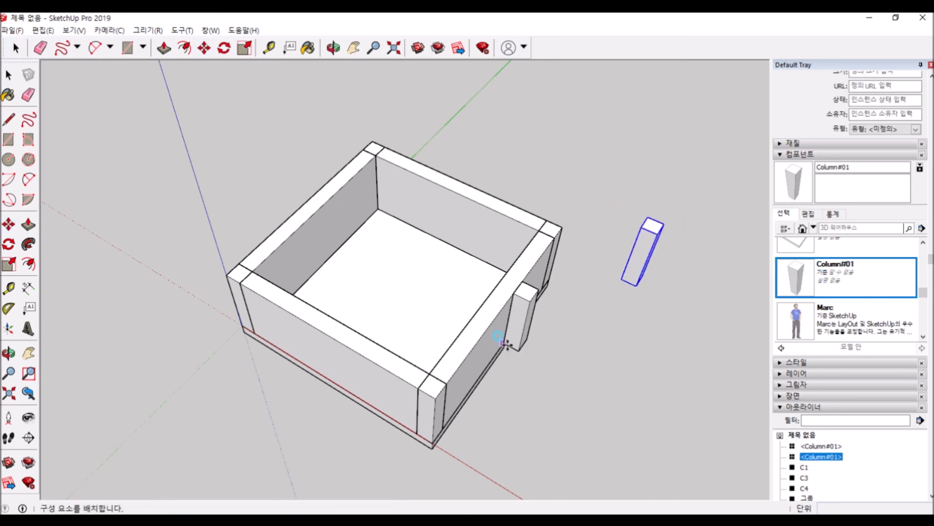
left_click(505, 344)
left_click(881, 276)
left_click(595, 369)
left_click(823, 282)
left_click(655, 347)
left_click(828, 269)
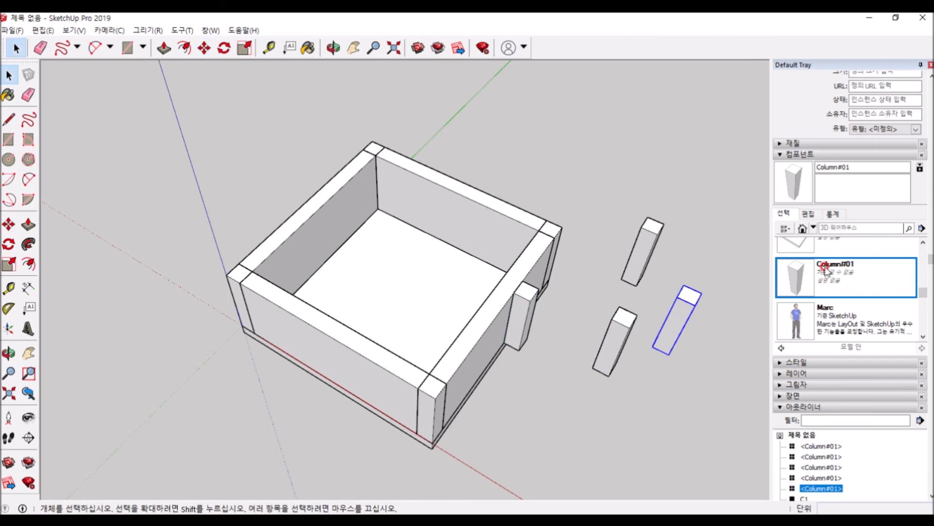
left_click(591, 229)
left_click(686, 265)
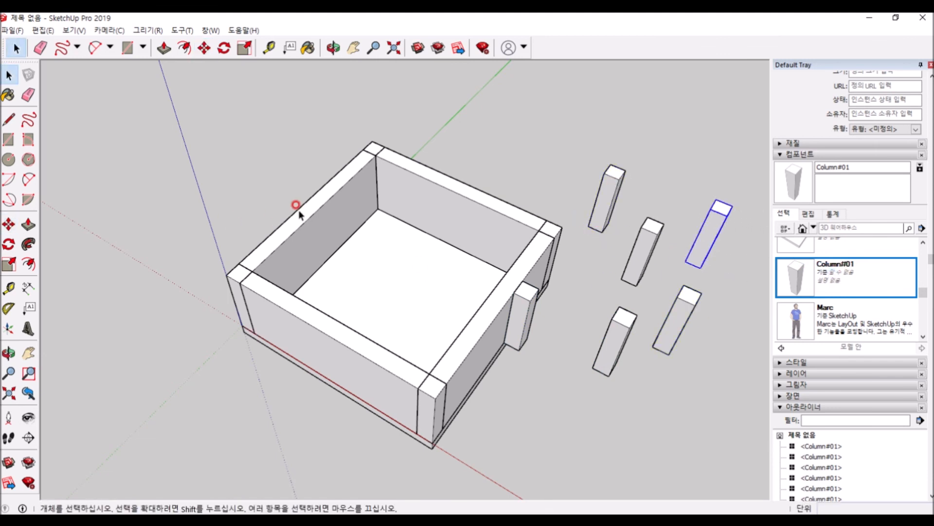
Step: Select the six newly inserted columns beside the enclosure and delete them
middle_click_drag(299, 211, 167, 207, "shift")
left_click(514, 234, "shift")
left_click(487, 184, "shift")
left_click(374, 321, "shift")
left_click(466, 331, "shift")
left_click(542, 326, "shift")
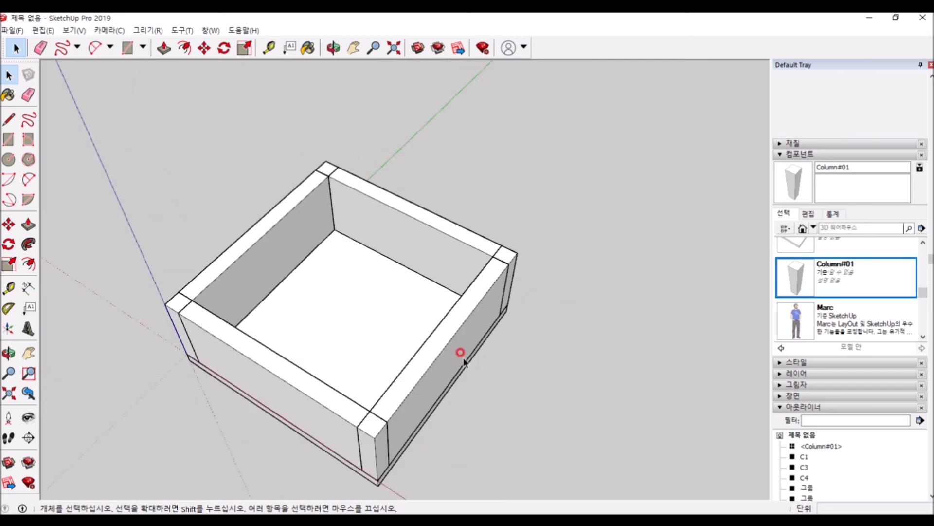
middle_click_drag(464, 359, 466, 275)
scroll(467, 276, "down", 3)
scroll(419, 227, "up", 2)
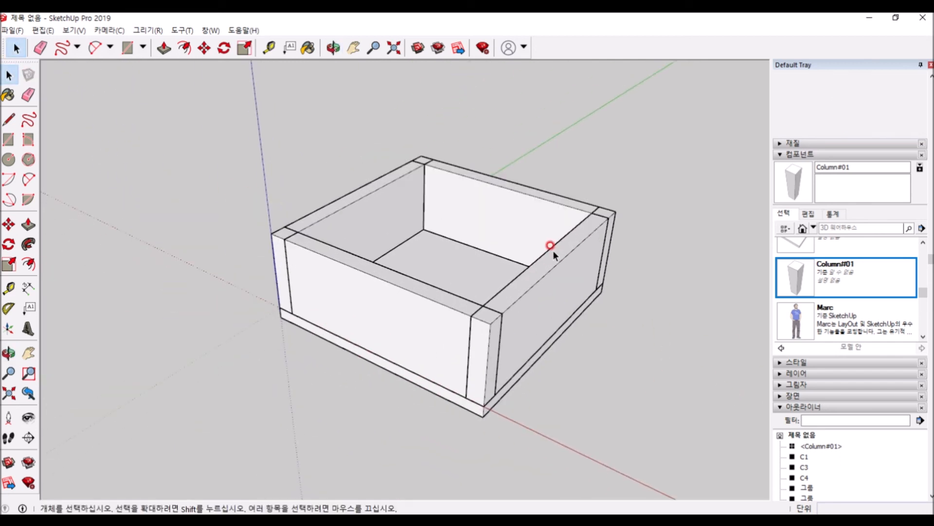
middle_click_drag(551, 248, 534, 297)
scroll(462, 214, "down", 3)
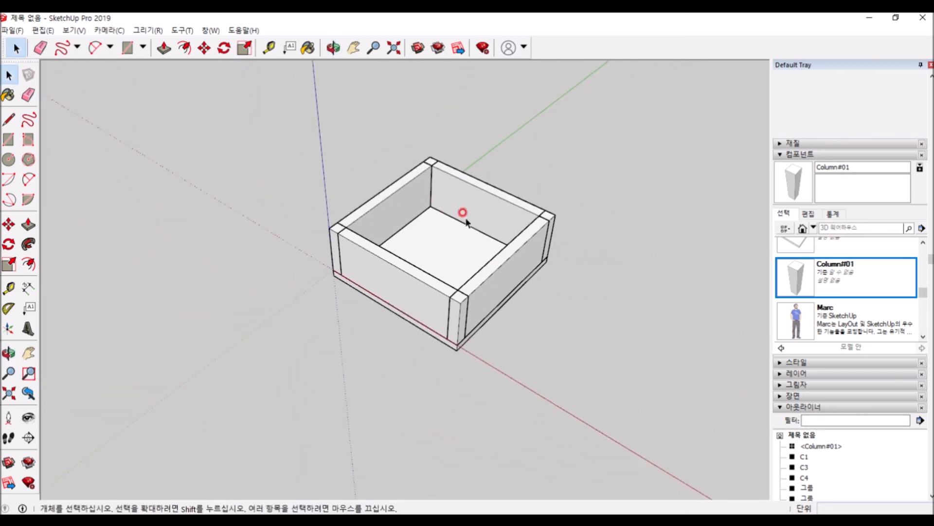
scroll(511, 266, "up", 2)
scroll(487, 331, "down", 2)
scroll(428, 267, "up", 4)
scroll(428, 277, "down", 2)
scroll(428, 250, "up", 2)
middle_click_drag(475, 269, 490, 288)
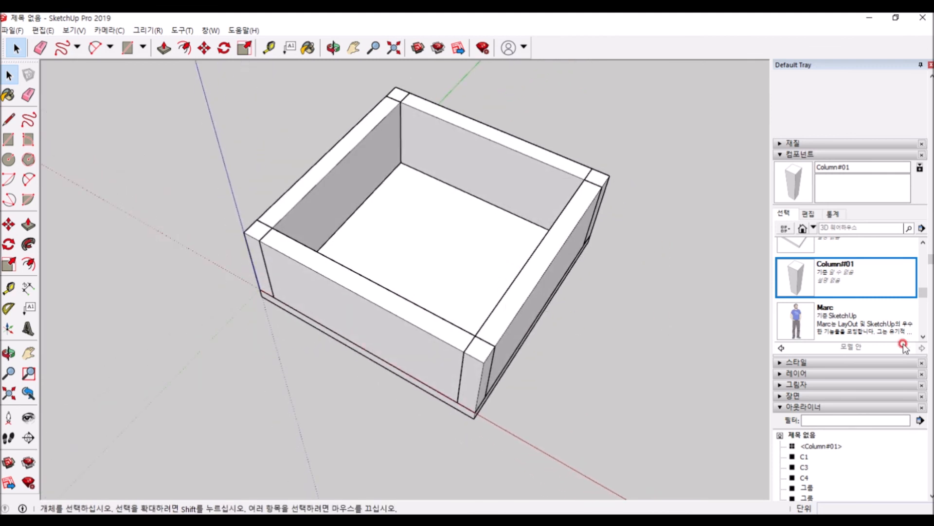
Step: Look over the component library's list and collapse the library to bring the Outliner's object list into view
scroll(885, 306, "up", 3)
scroll(890, 408, "down", 4)
scroll(835, 286, "up", 1)
scroll(835, 287, "up", 3)
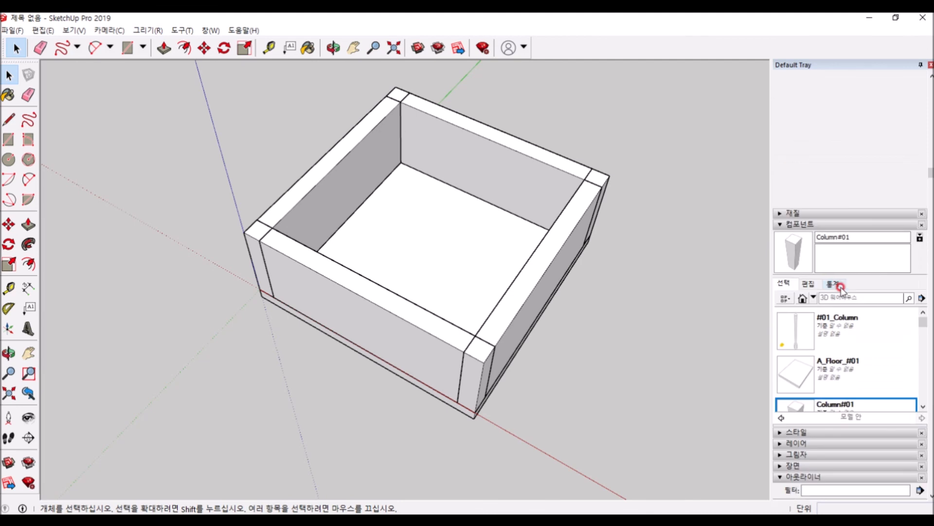
left_click(687, 287)
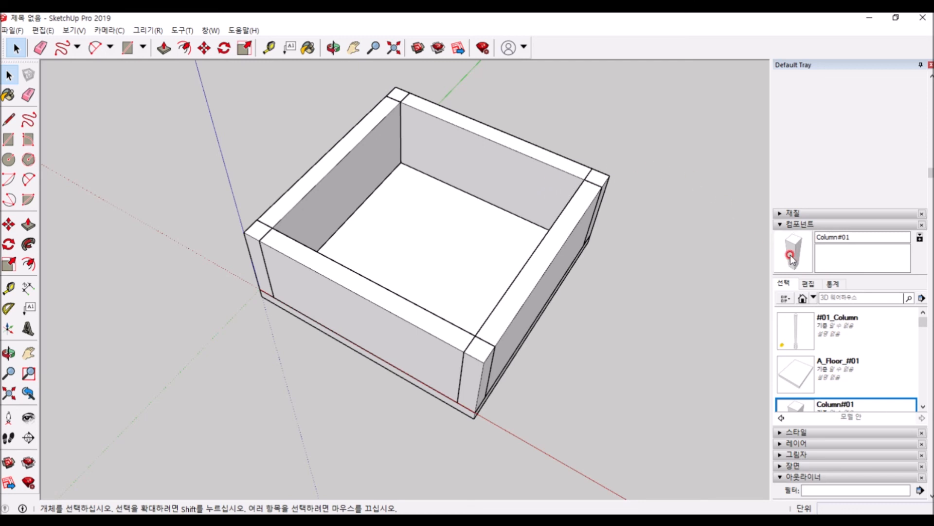
middle_click_drag(342, 244, 535, 182)
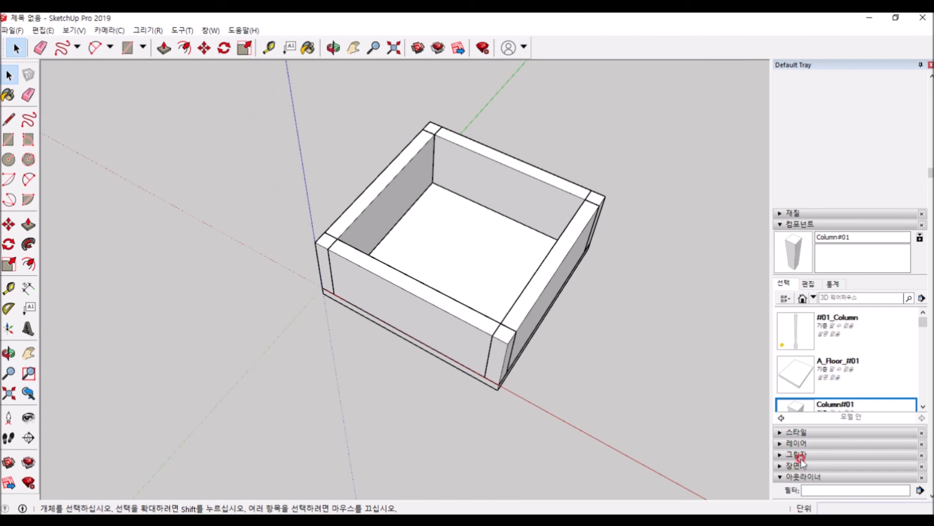
left_click(780, 225)
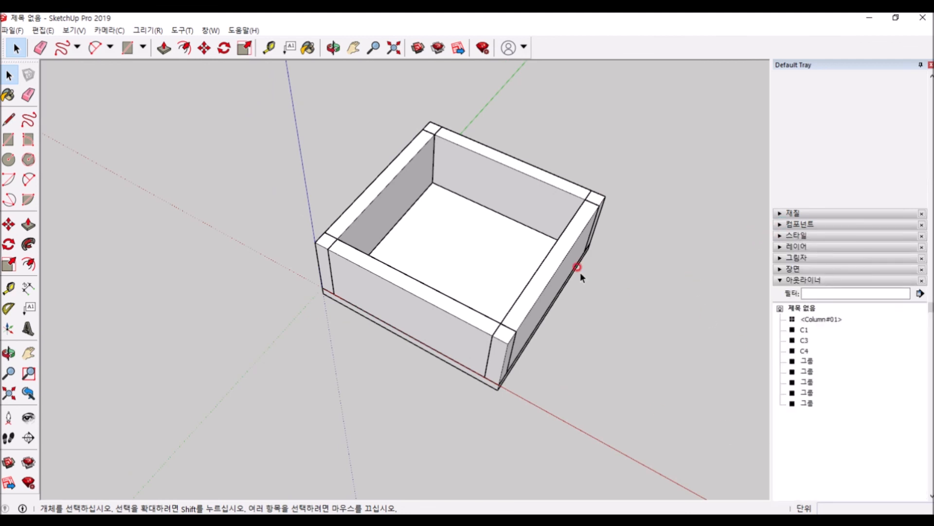